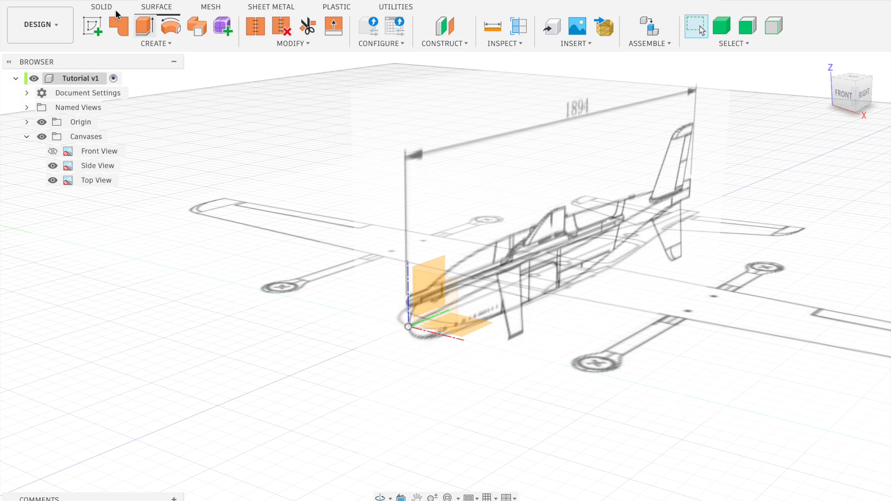
Create a form and place a symmetric cylinder about 252 mm in diameter on the side-view origin plane, centred on the mid-fuselage
{"action": "left_click", "coordinate": [224, 28]}
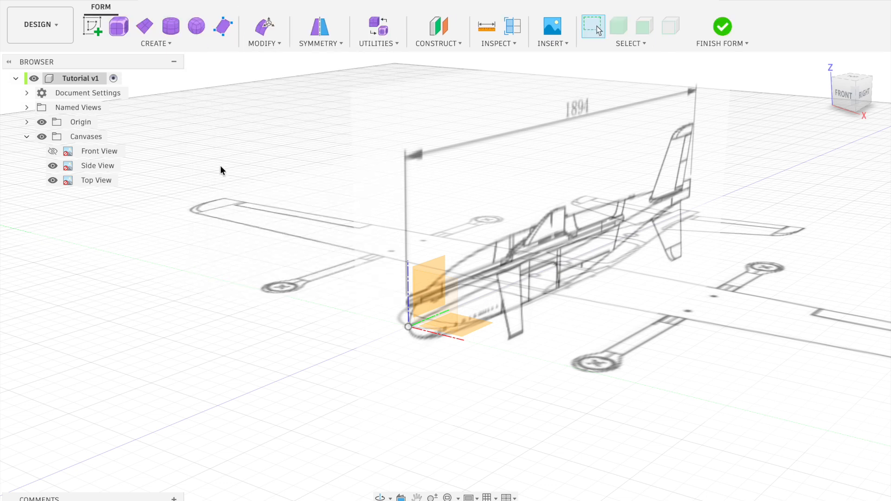
{"action": "left_click", "coordinate": [171, 27]}
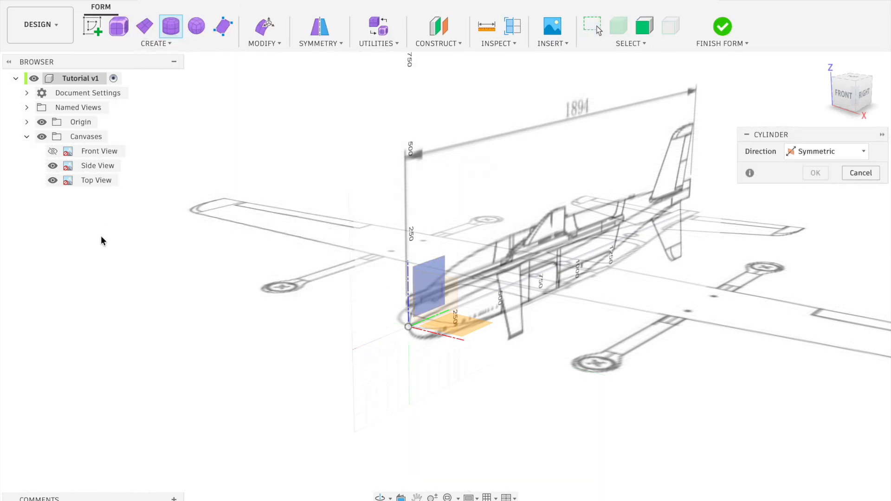
{"action": "left_click", "coordinate": [863, 99]}
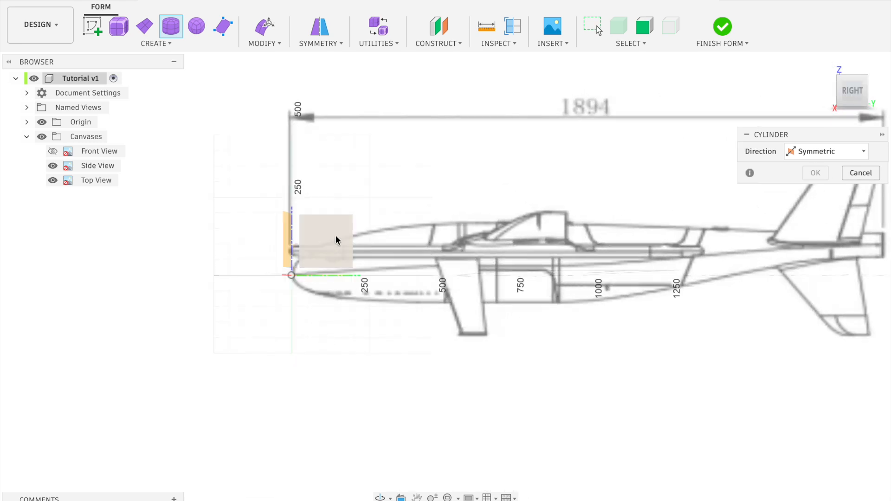
{"action": "left_click", "coordinate": [336, 239]}
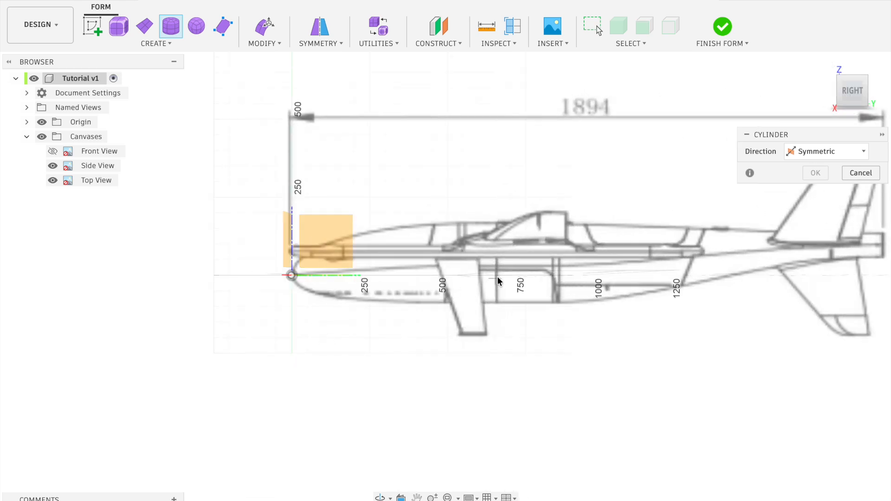
{"action": "scroll", "coordinate": [496, 265], "scroll_direction": "up", "scroll_amount": 3}
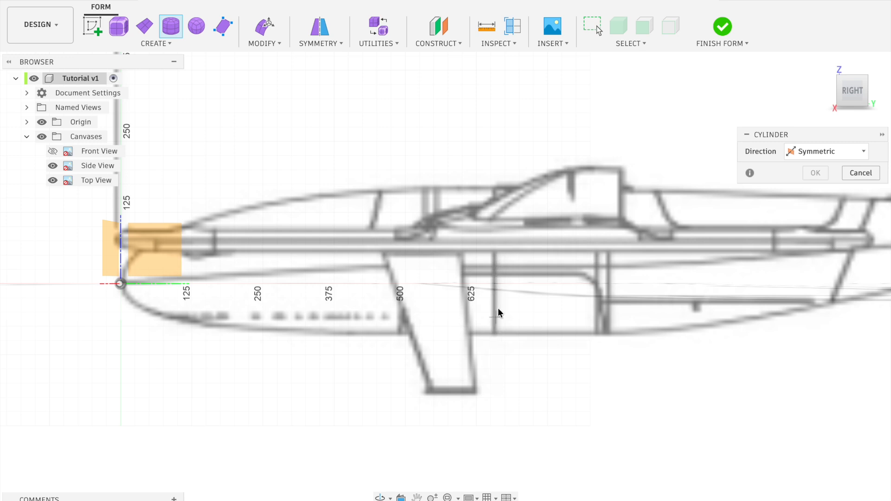
{"action": "left_click", "coordinate": [494, 263]}
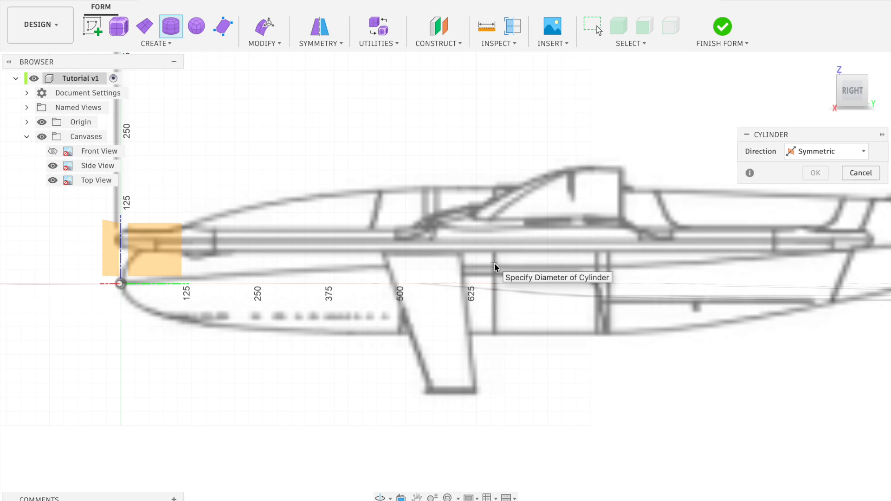
{"action": "left_click", "coordinate": [537, 319]}
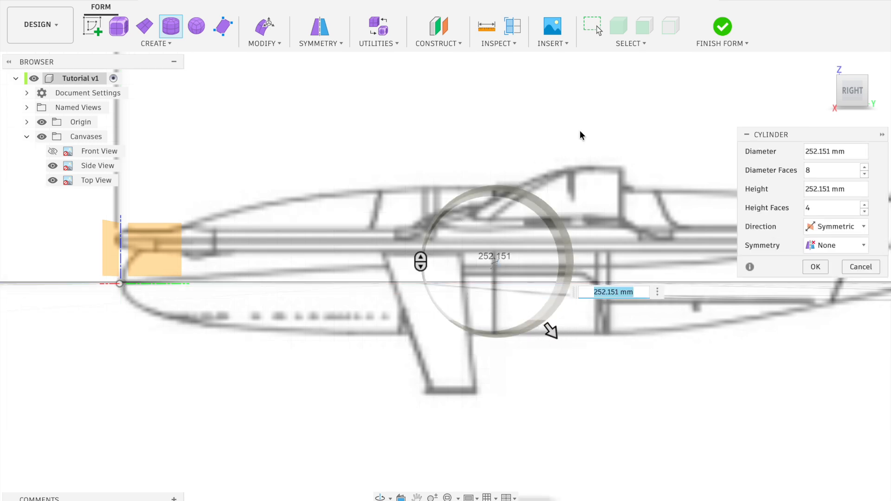
{"action": "left_click", "coordinate": [852, 75]}
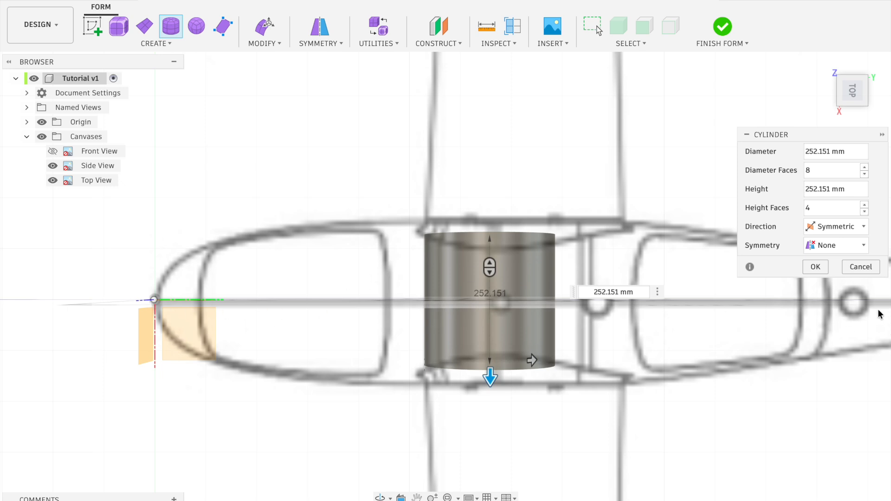
{"action": "middle_click_drag", "start_coordinate": [876, 314], "coordinate": [853, 308]}
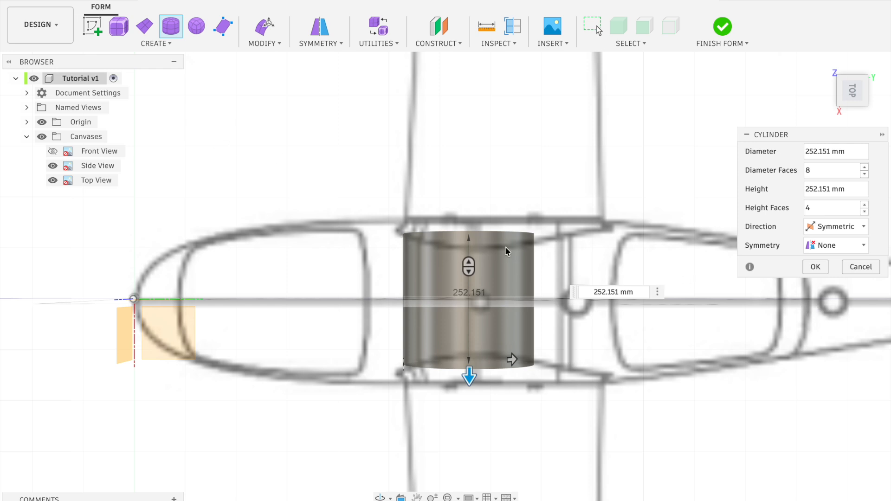
{"action": "key", "text": "m"}
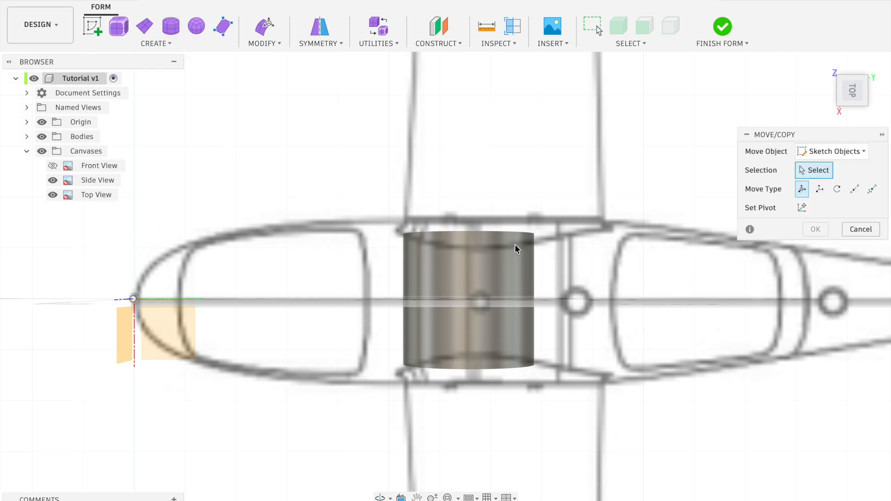
{"action": "left_click_drag", "start_coordinate": [568, 202], "coordinate": [367, 389]}
{"action": "left_click", "coordinate": [859, 230]}
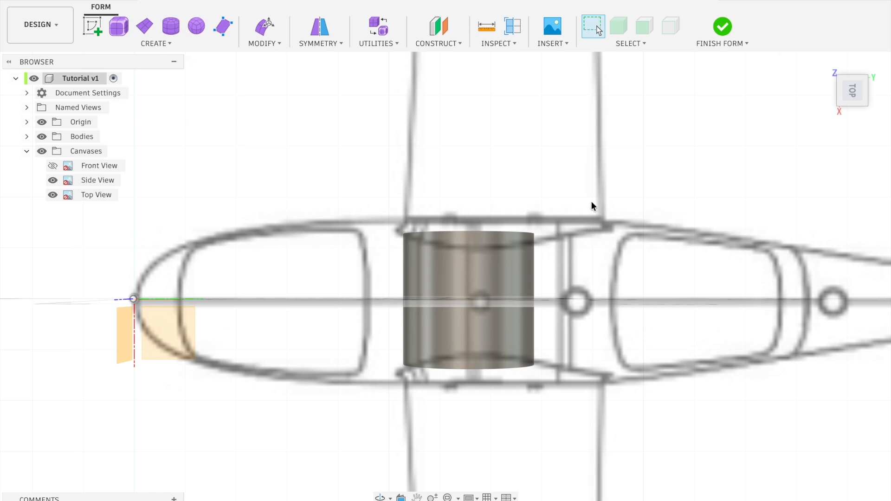
Rotate the cylinder body 90 degrees about Z so that its axis runs along the fuselage
{"action": "key", "text": "m"}
{"action": "left_click_drag", "start_coordinate": [554, 229], "coordinate": [380, 382]}
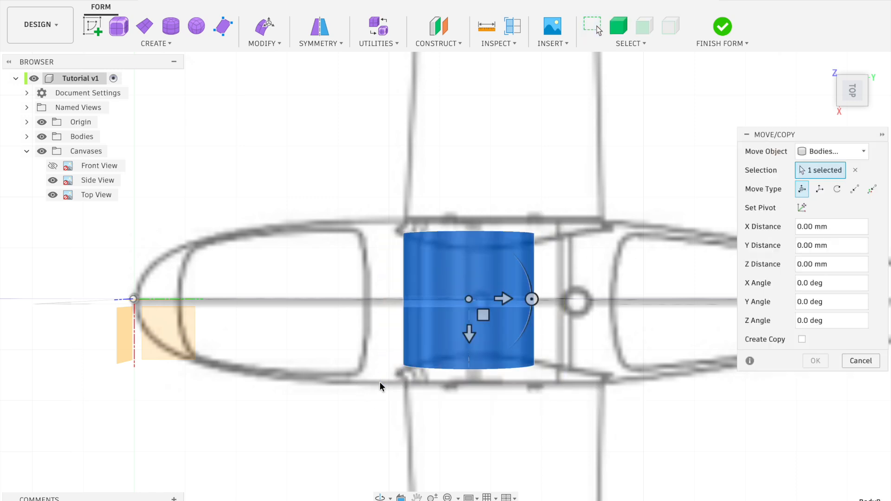
{"action": "left_click_drag", "start_coordinate": [531, 298], "coordinate": [468, 200]}
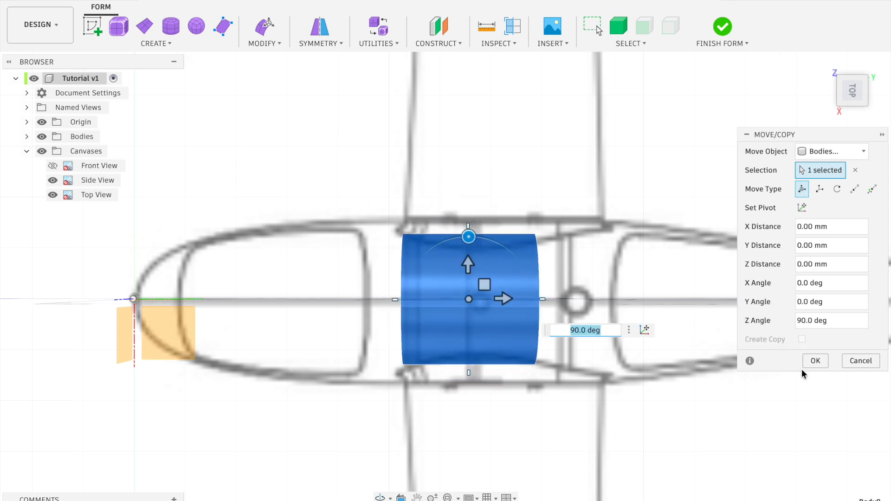
{"action": "left_click", "coordinate": [816, 361]}
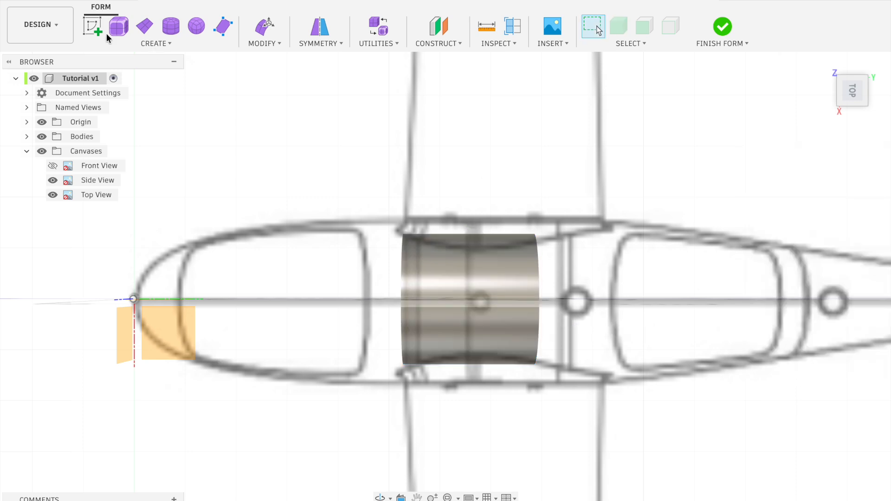
Edit the form with the whole cylinder selected, enlarge it towards the fuselage width and shift it 5 mm along X
{"action": "left_click", "coordinate": [253, 45]}
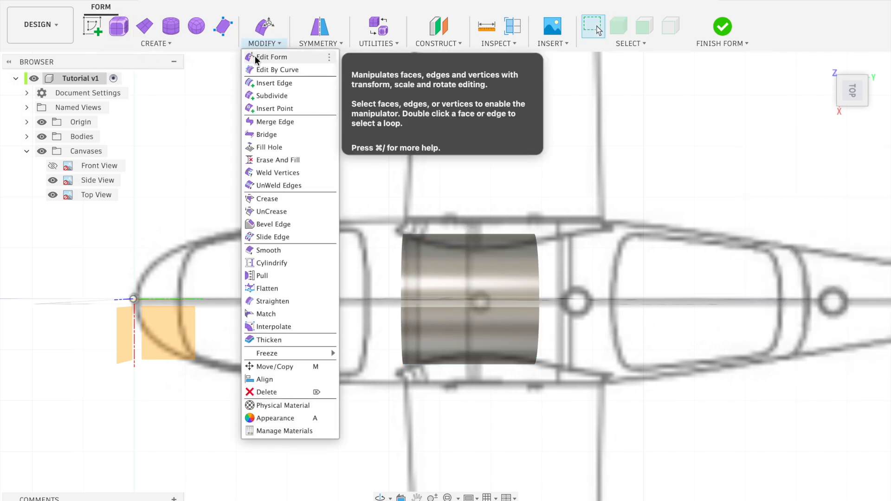
{"action": "left_click", "coordinate": [256, 56]}
{"action": "left_click_drag", "start_coordinate": [584, 208], "coordinate": [375, 379]}
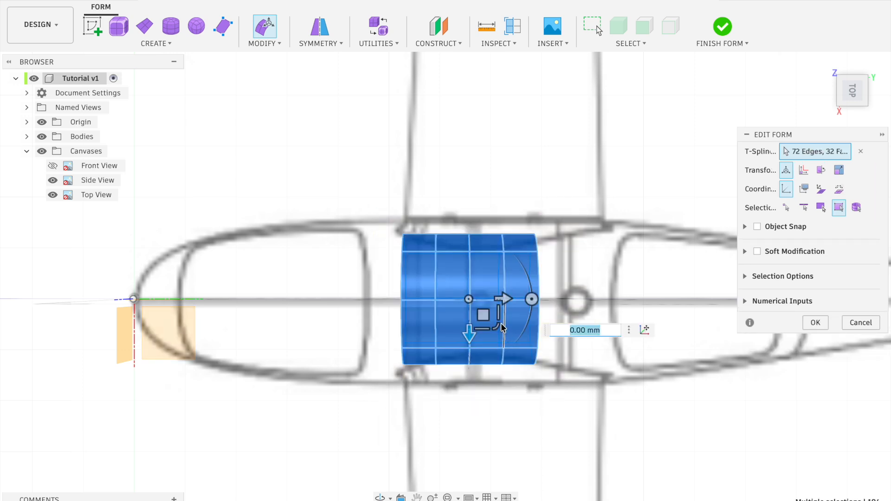
{"action": "left_click_drag", "start_coordinate": [494, 328], "coordinate": [469, 343]}
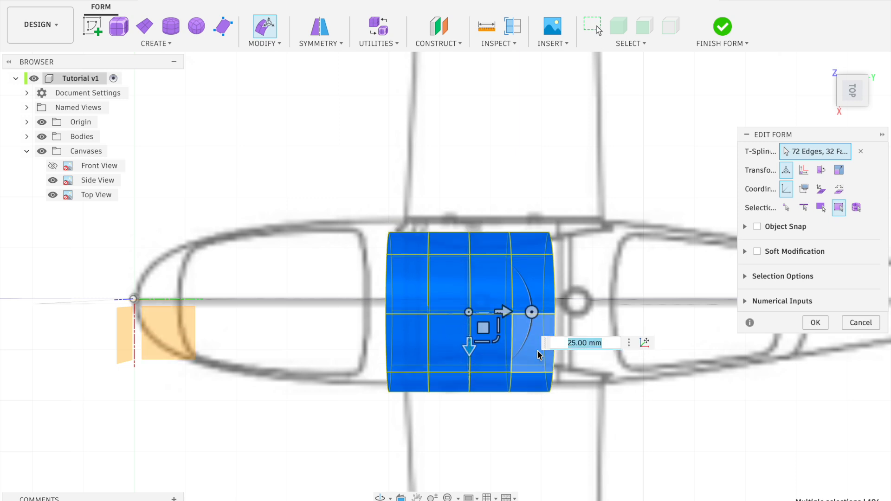
{"action": "left_click", "coordinate": [569, 343]}
{"action": "key", "text": "Delete"}
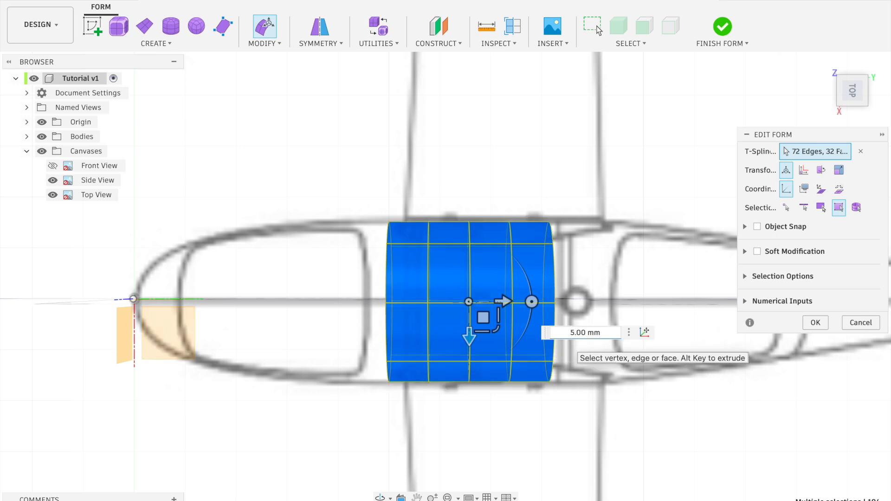
Scale the selected cylinder by a further factor of 1.068 to match the fuselage width in the top view
{"action": "left_click_drag", "start_coordinate": [497, 329], "coordinate": [497, 329]}
{"action": "type", "text": "1.068"}
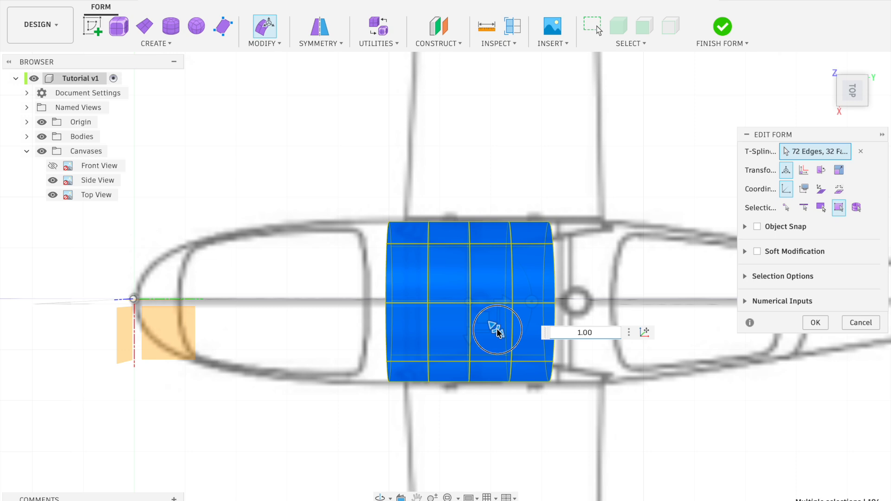
{"action": "key", "text": "Return"}
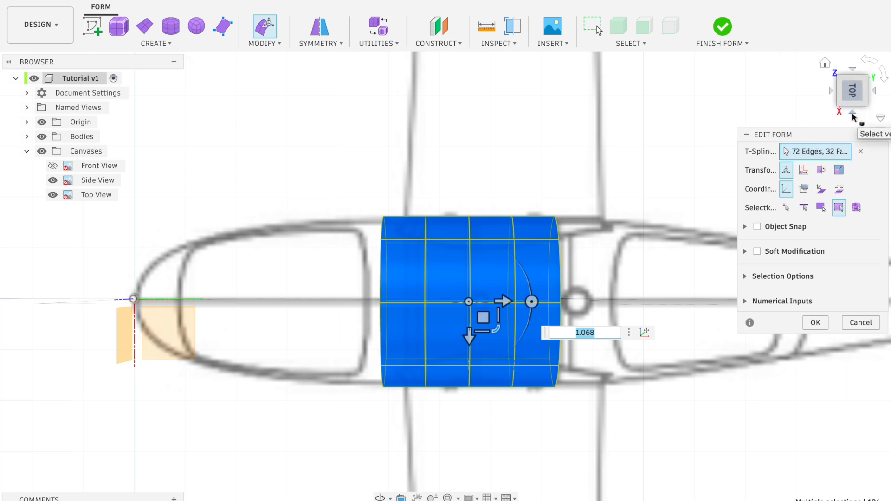
In the side view, extrude the cylinder's rear edge loop aft in two segments, reaching 100 mm and then 175 mm
{"action": "left_click", "coordinate": [852, 112]}
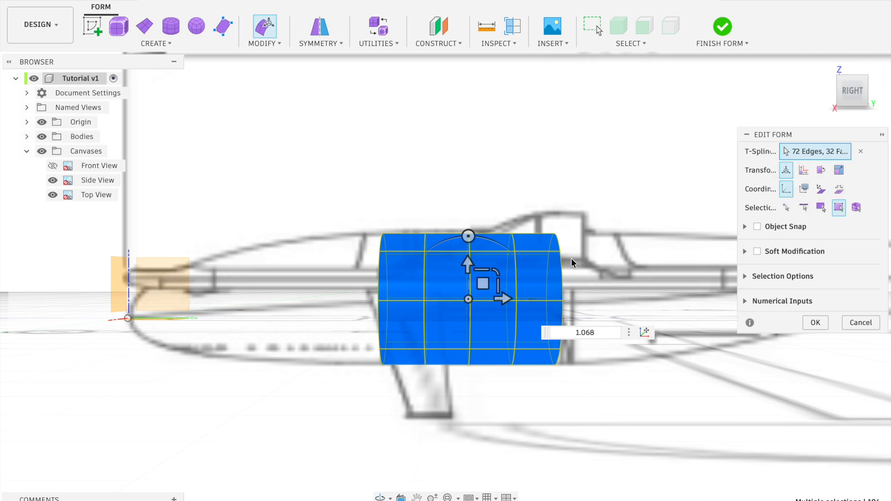
{"action": "scroll", "coordinate": [571, 258], "scroll_direction": "right", "scroll_amount": 5}
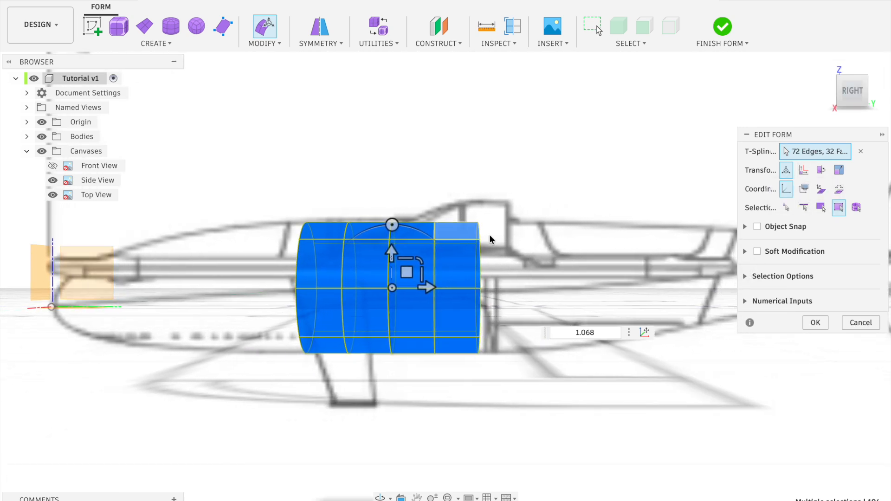
{"action": "scroll", "coordinate": [473, 269], "scroll_direction": "right", "scroll_amount": 5}
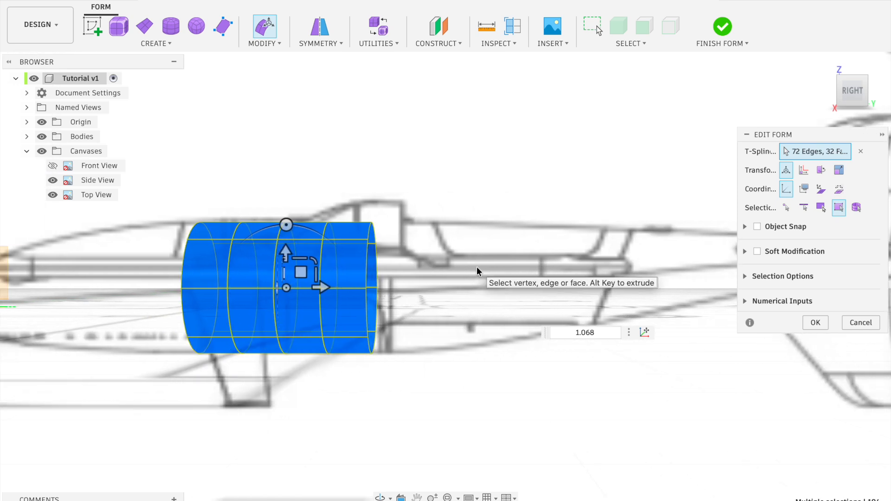
{"action": "scroll", "coordinate": [477, 271], "scroll_direction": "left", "scroll_amount": 3}
{"action": "scroll", "coordinate": [477, 266], "scroll_direction": "left", "scroll_amount": 5}
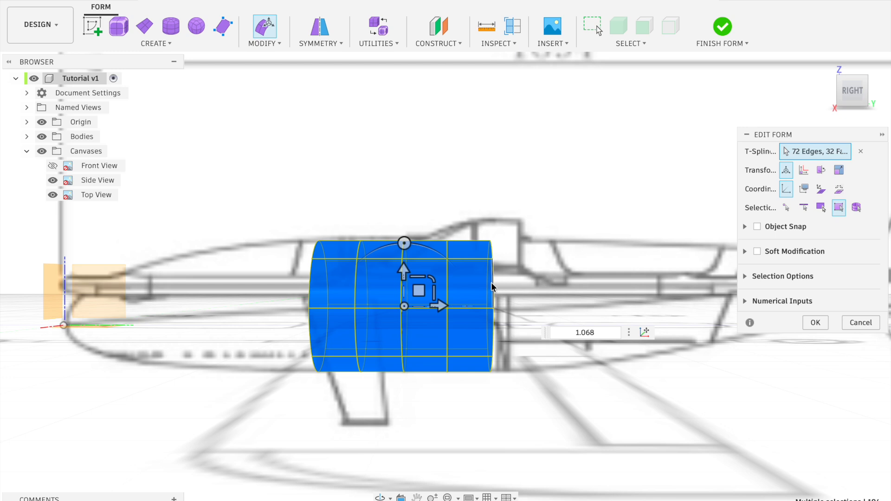
{"action": "double_click", "coordinate": [492, 286]}
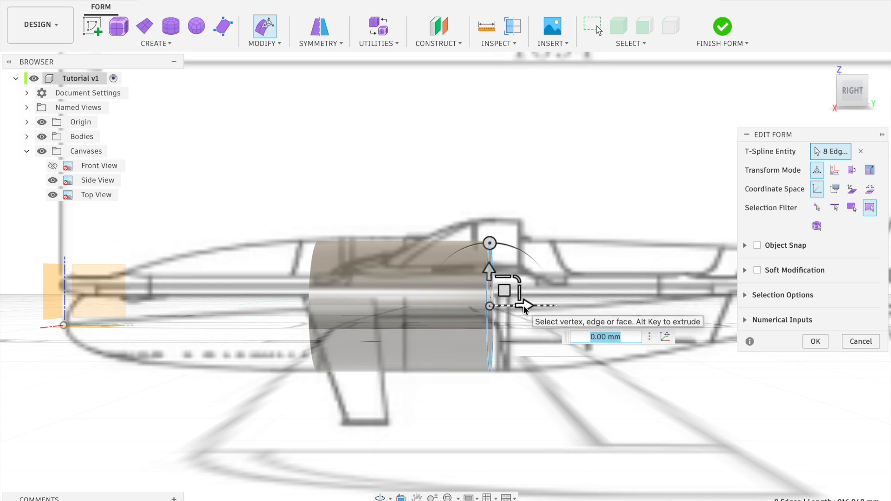
{"action": "left_click_drag", "start_coordinate": [525, 305], "coordinate": [579, 308]}
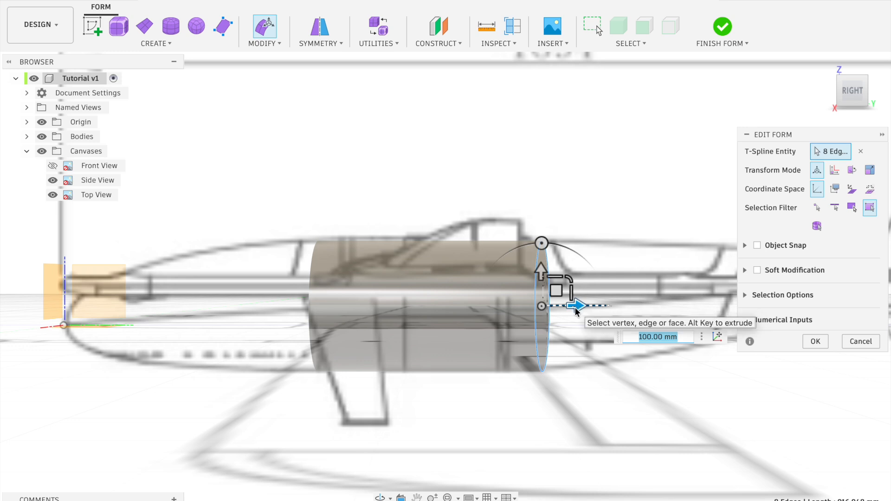
{"action": "left_click_drag", "start_coordinate": [575, 307], "coordinate": [613, 306]}
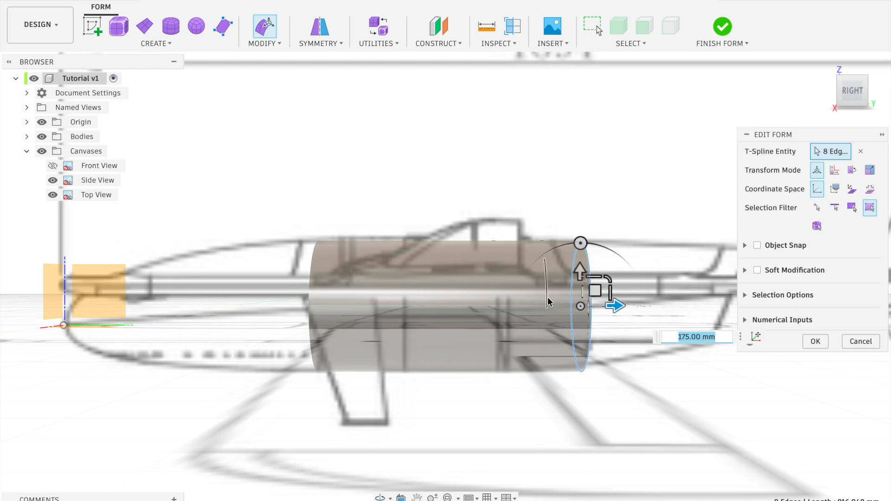
{"action": "left_click", "coordinate": [556, 284]}
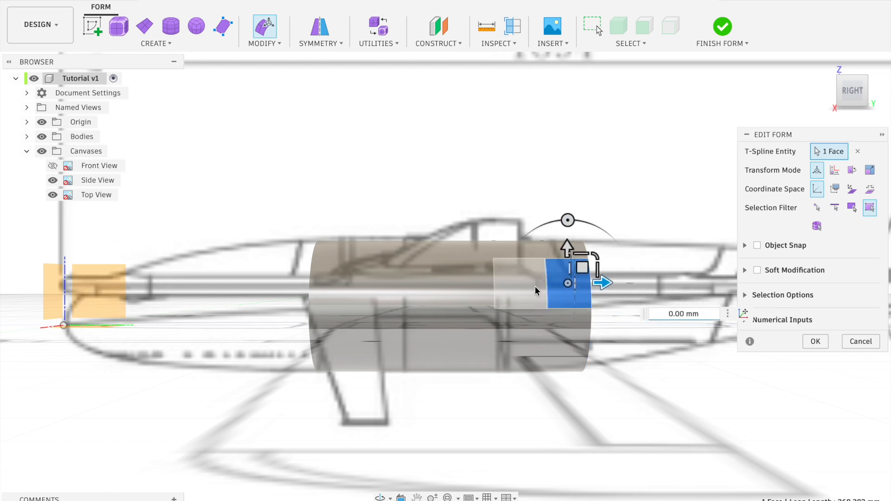
{"action": "left_click", "coordinate": [535, 286]}
{"action": "left_click", "coordinate": [556, 320]}
{"action": "left_click", "coordinate": [527, 328]}
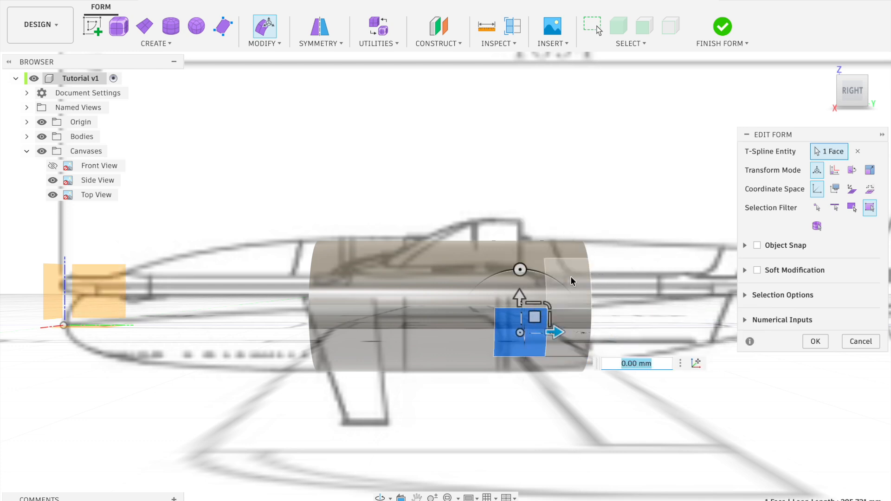
{"action": "left_click", "coordinate": [571, 280]}
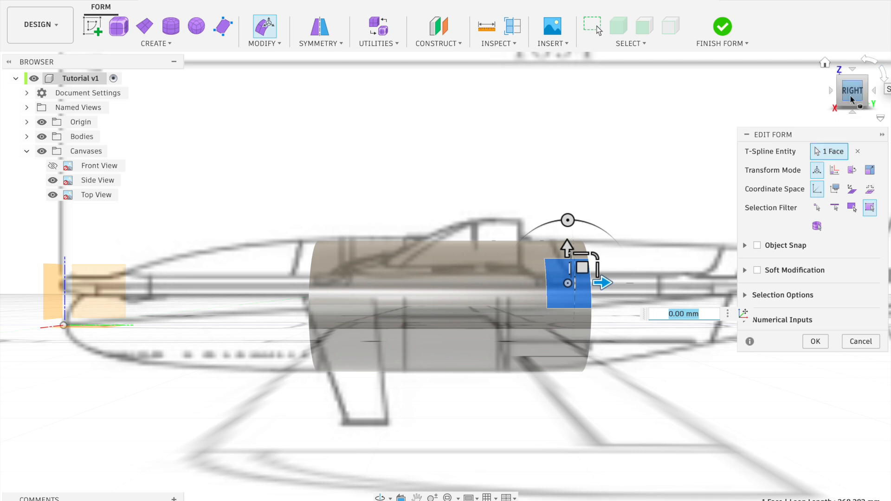
Scale down the rearmost edge loop to the fuselage height and raise it 10 mm in Z to follow the side-view outline
{"action": "double_click", "coordinate": [590, 296]}
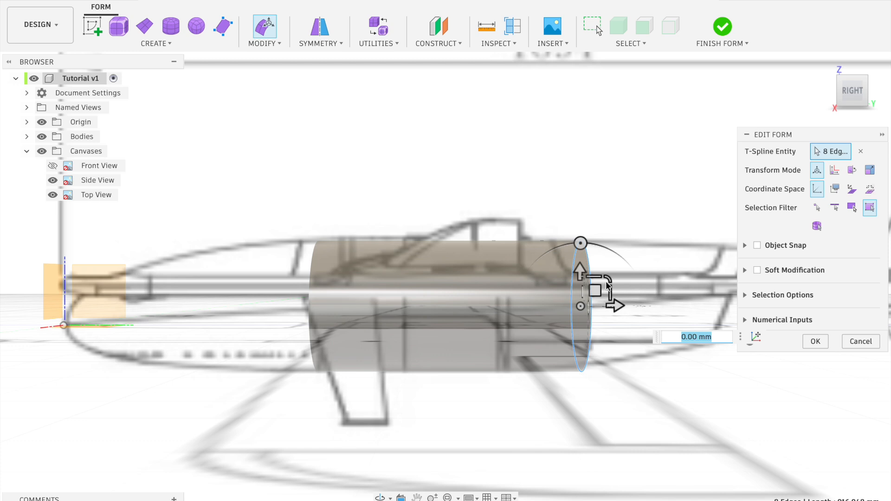
{"action": "left_click_drag", "start_coordinate": [609, 279], "coordinate": [583, 275]}
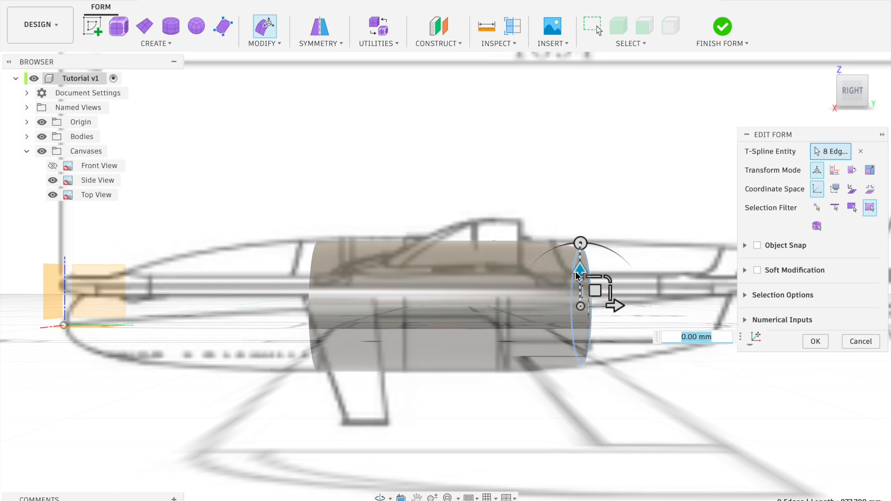
{"action": "left_click_drag", "start_coordinate": [580, 269], "coordinate": [580, 256]}
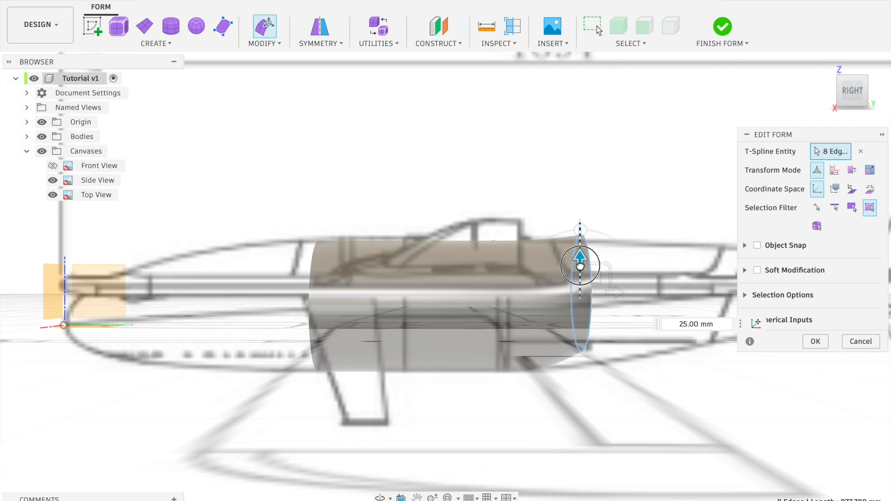
{"action": "left_click", "coordinate": [686, 324]}
{"action": "key", "text": "BackSpace"}
{"action": "type", "text": "0"}
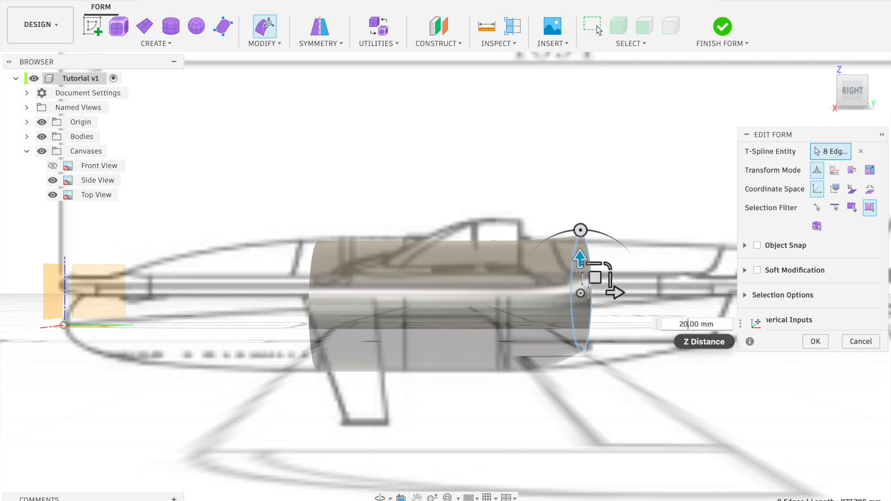
{"action": "left_click", "coordinate": [682, 325]}
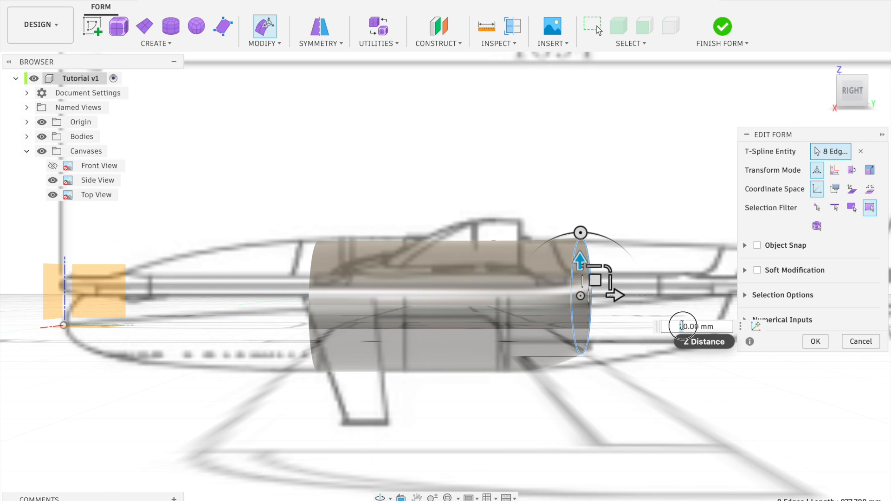
{"action": "type", "text": "1"}
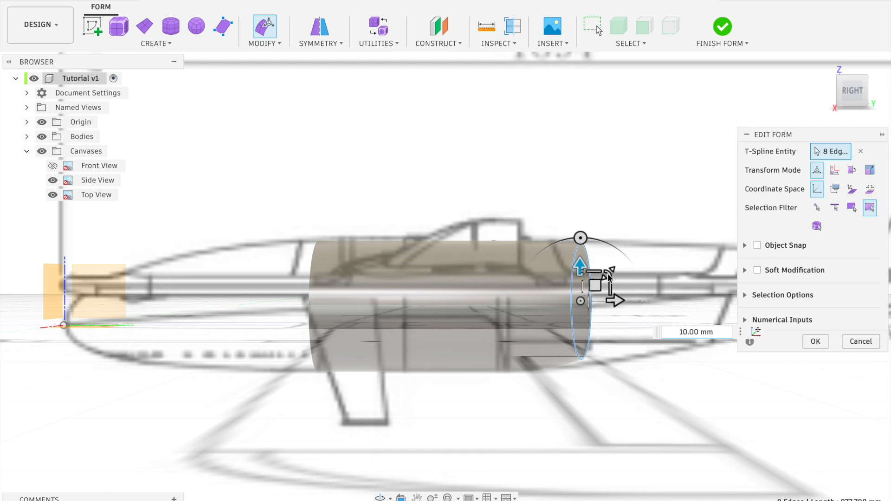
Nudge the rear edge loop onto the side-view outline, scale it by 1.068, and extrude it 75 mm aft
{"action": "left_click", "coordinate": [595, 286]}
{"action": "left_click_drag", "start_coordinate": [596, 286], "coordinate": [614, 279]}
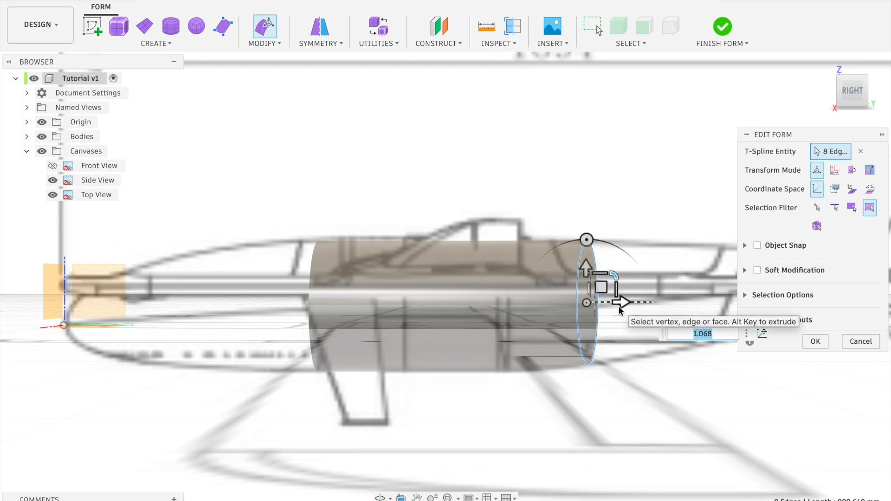
{"action": "left_click_drag", "start_coordinate": [620, 304], "coordinate": [663, 304]}
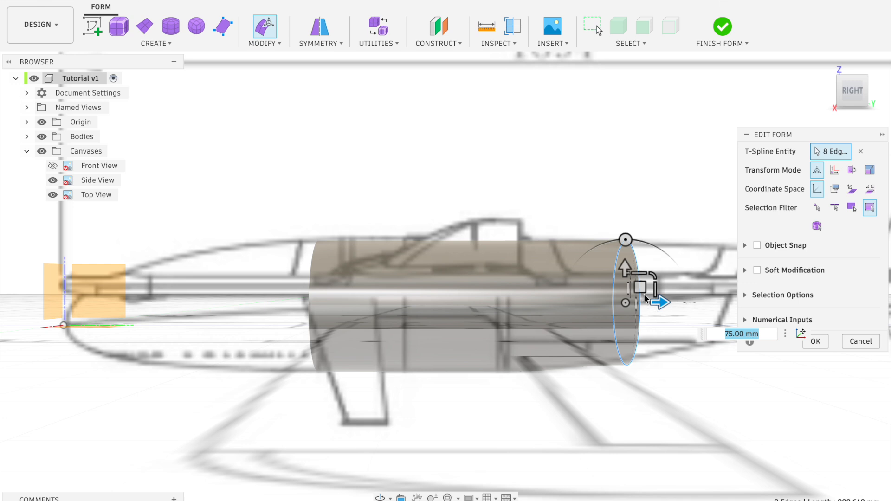
Shift and scale the new rear edge loop, using a final factor of 1.035, to match the fuselage height in the side view
{"action": "left_click_drag", "start_coordinate": [654, 285], "coordinate": [646, 284]}
{"action": "type", "text": "1.068"}
{"action": "key", "text": "Return"}
{"action": "left_click_drag", "start_coordinate": [655, 274], "coordinate": [660, 271]}
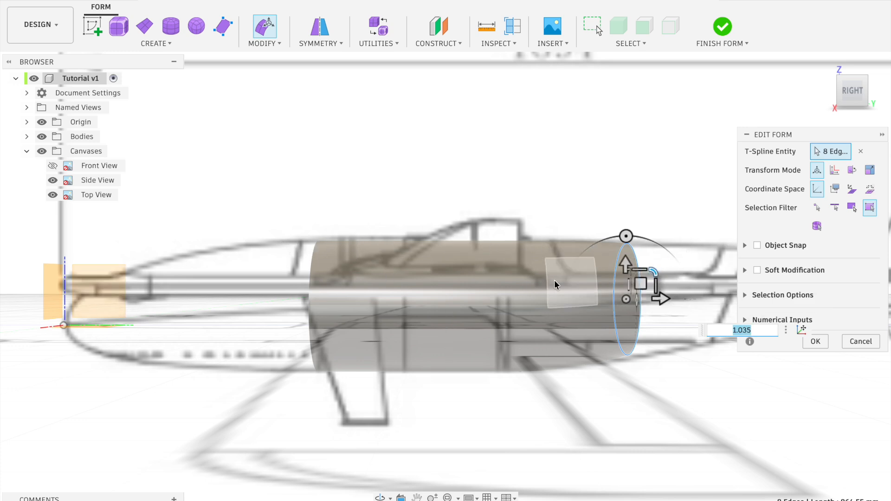
In the top view, scale the three rear edge loops, front to back, by 0.944, 0.866 and 0.795 to follow the fuselage taper
{"action": "left_click", "coordinate": [850, 71]}
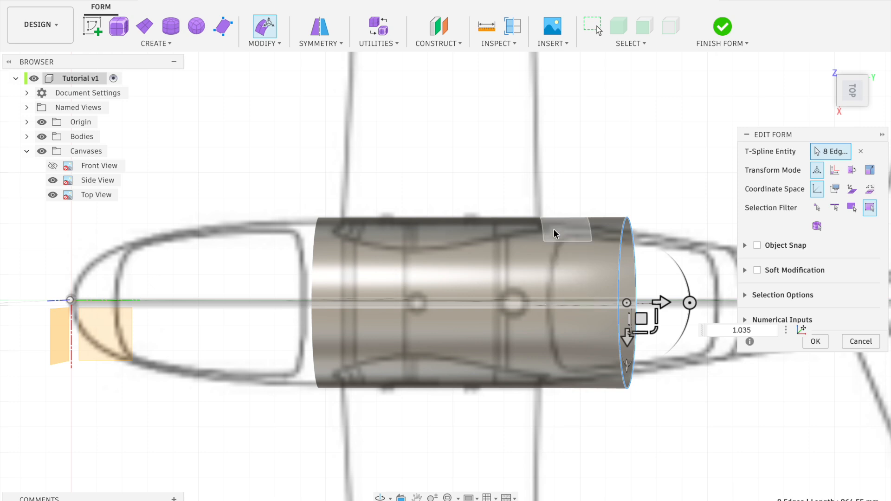
{"action": "double_click", "coordinate": [541, 232]}
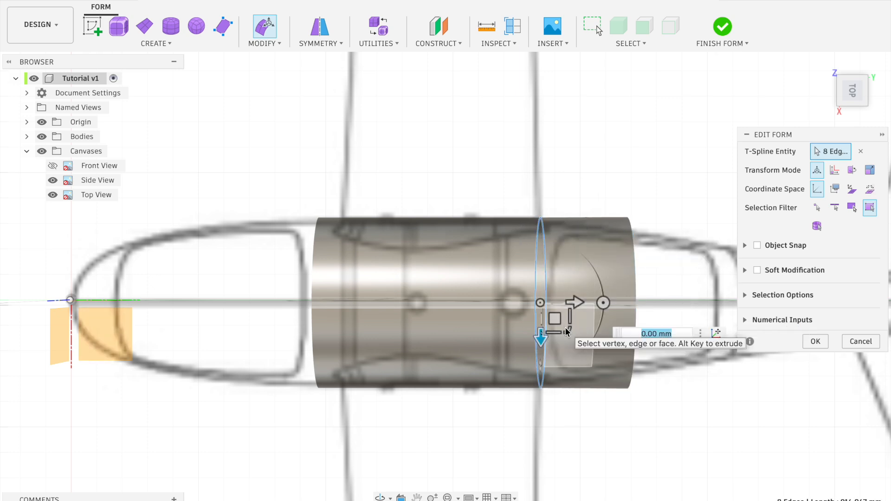
{"action": "left_click_drag", "start_coordinate": [569, 330], "coordinate": [569, 330]}
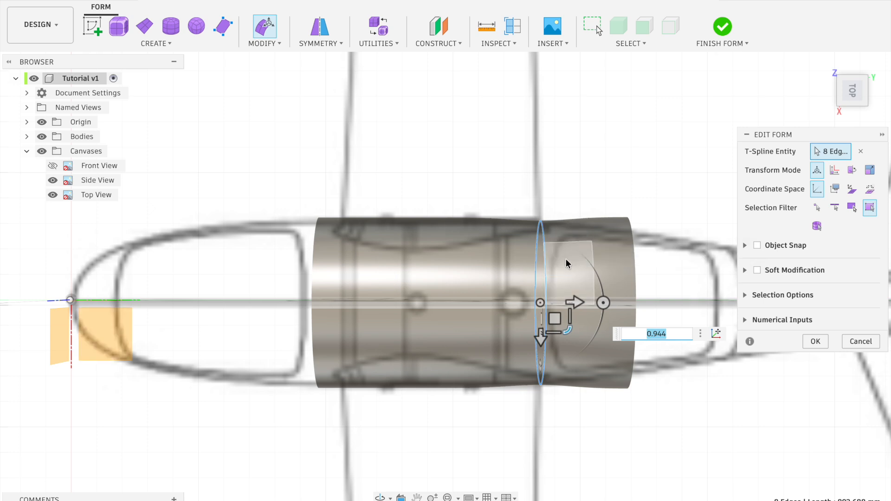
{"action": "left_click_drag", "start_coordinate": [555, 318], "coordinate": [612, 328]}
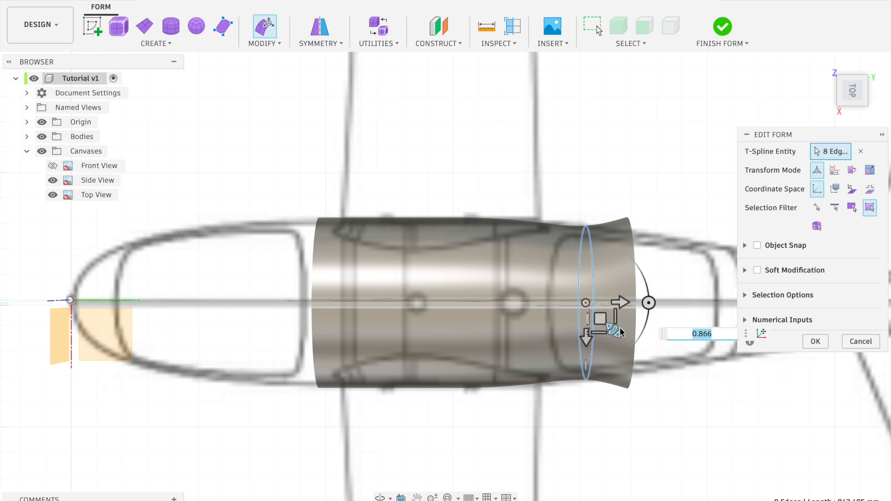
{"action": "double_click", "coordinate": [634, 324]}
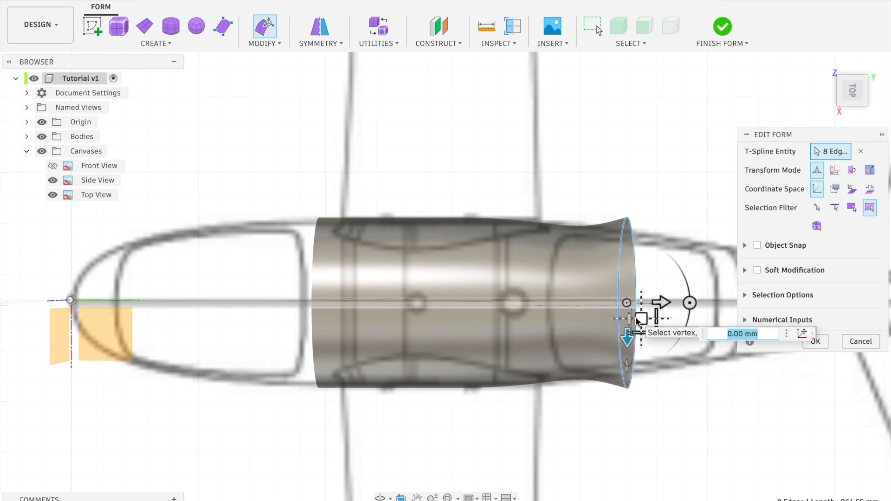
{"action": "left_click_drag", "start_coordinate": [656, 332], "coordinate": [654, 331]}
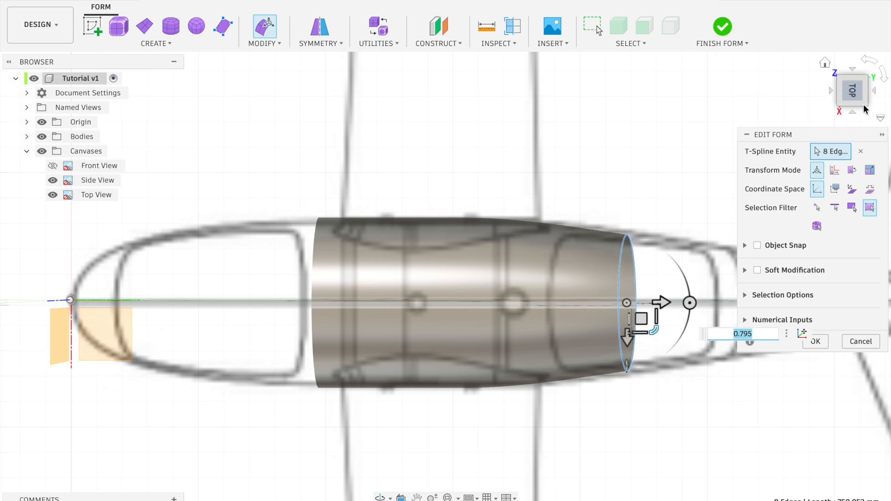
In the side view, scale the rearmost edge loop by 1.035 and extrude it 50 mm aft
{"action": "left_click", "coordinate": [852, 113]}
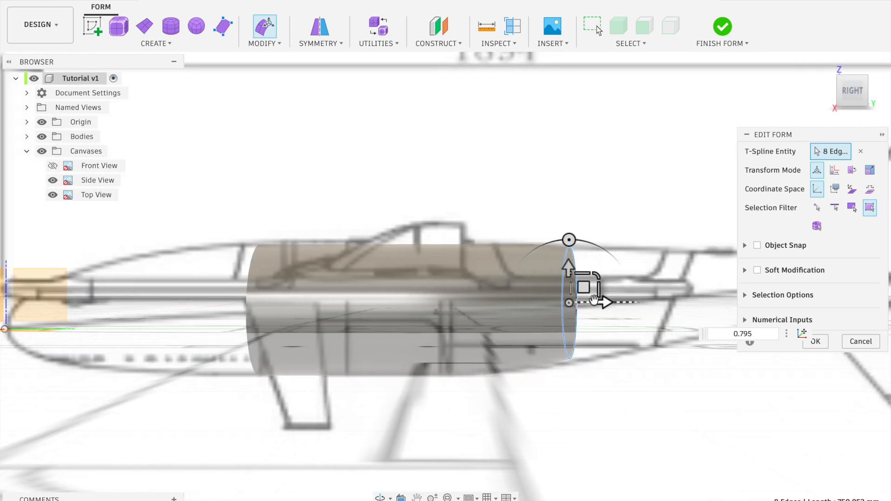
{"action": "left_click_drag", "start_coordinate": [584, 286], "coordinate": [601, 278]}
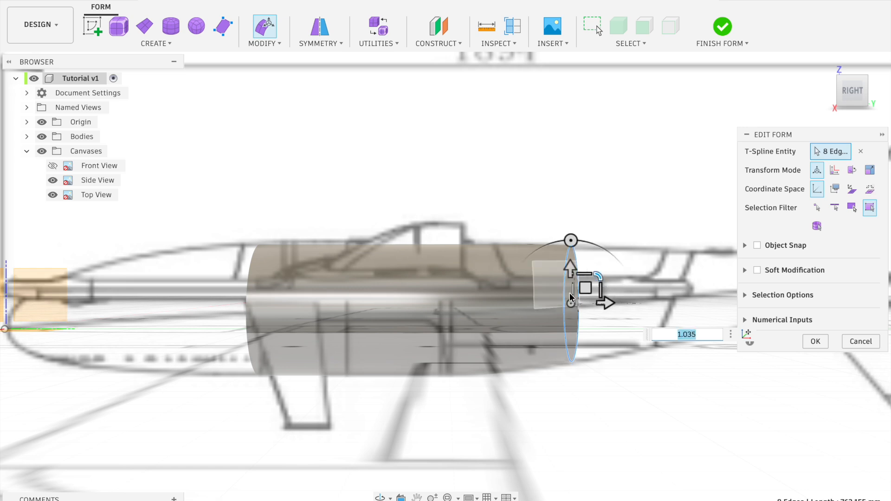
{"action": "left_click_drag", "start_coordinate": [605, 303], "coordinate": [634, 302]}
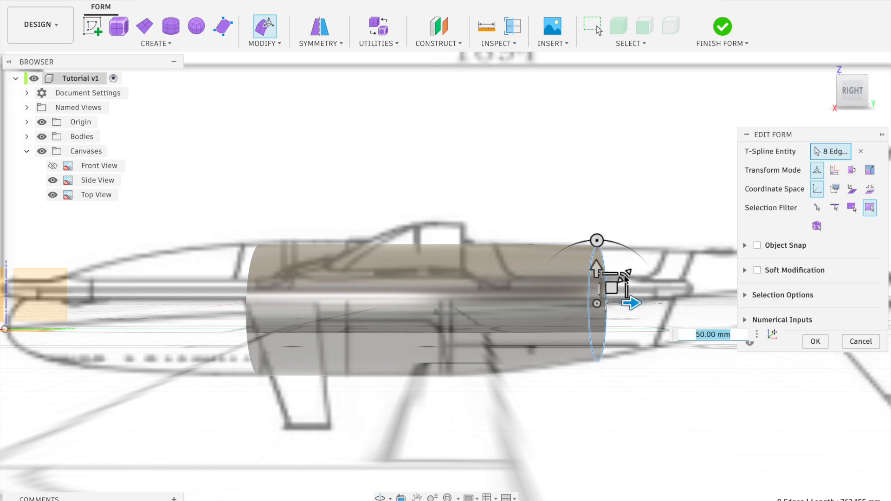
Move the new rear loop 1.164 mm in Y and 3.493 mm in Z, and scale it by 0.918 to the top-view width
{"action": "left_click_drag", "start_coordinate": [625, 278], "coordinate": [616, 289]}
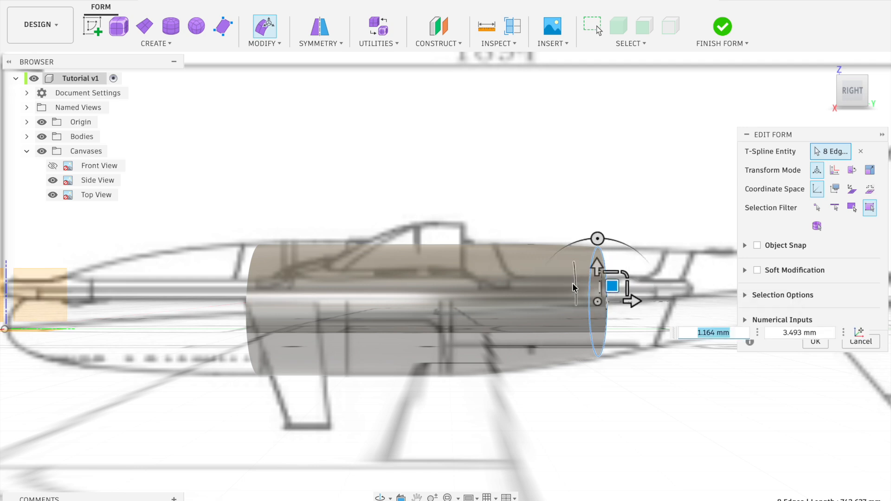
{"action": "double_click", "coordinate": [575, 284]}
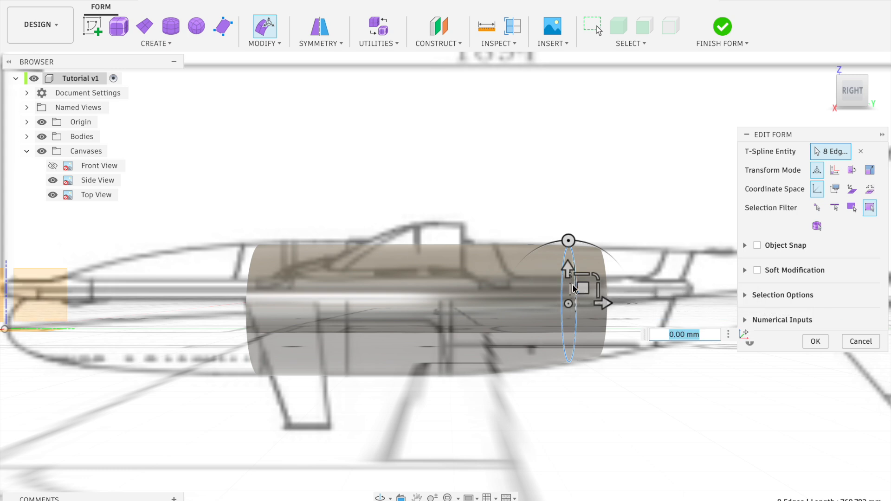
{"action": "left_click", "coordinate": [852, 71]}
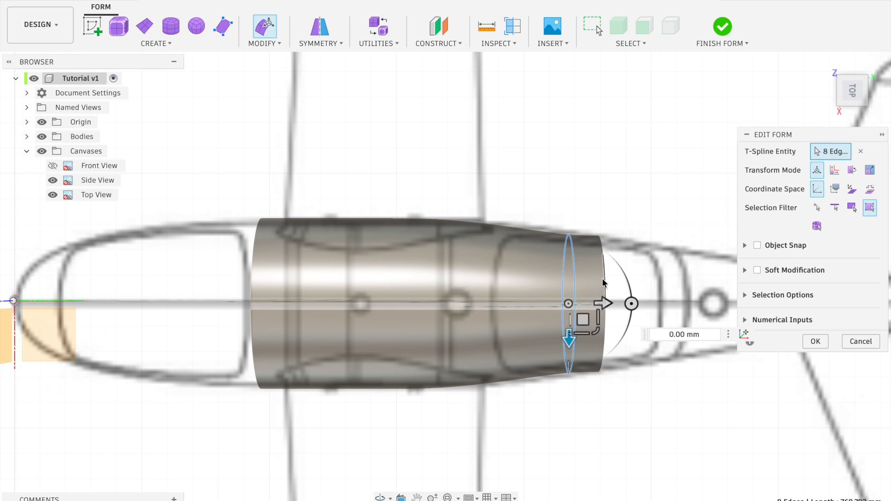
{"action": "double_click", "coordinate": [603, 281]}
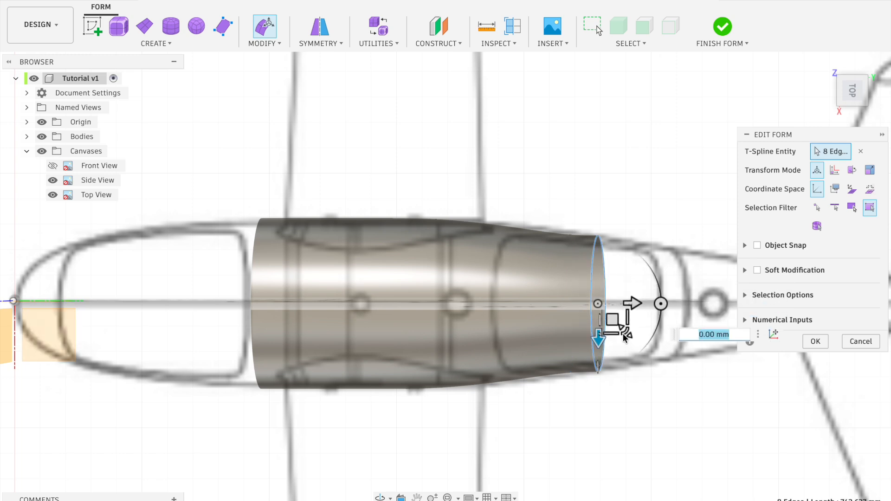
{"action": "left_click_drag", "start_coordinate": [625, 326], "coordinate": [625, 335]}
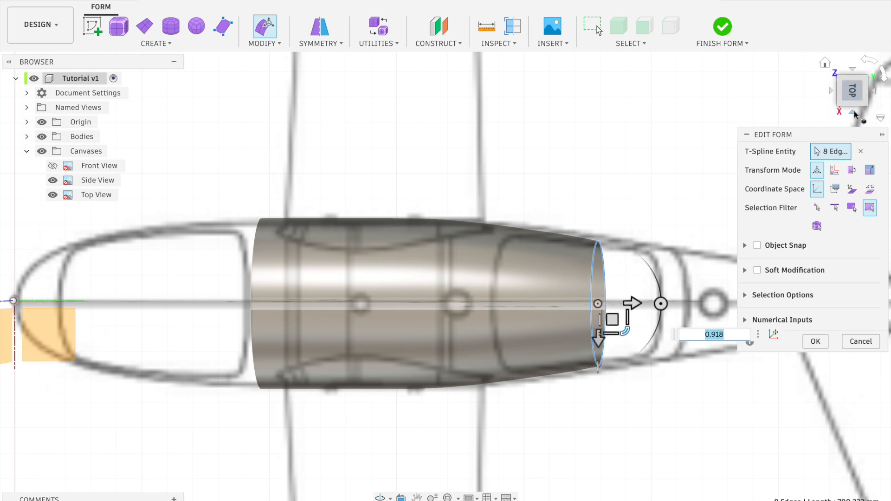
In the side view, extrude a smaller rear loop aft, nudge it 1.162 mm in Y and Z, and shift the preceding loop by 3.487 and 2.325 mm
{"action": "left_click", "coordinate": [855, 113]}
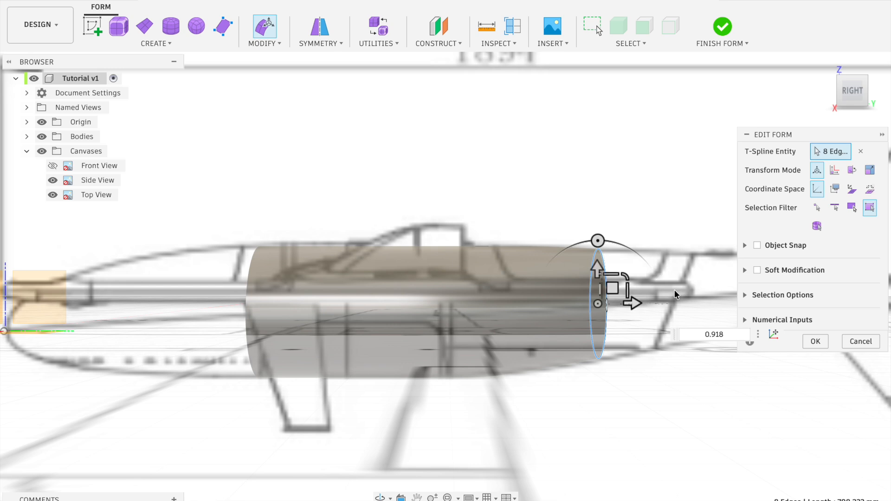
{"action": "left_click_drag", "start_coordinate": [628, 304], "coordinate": [651, 279]}
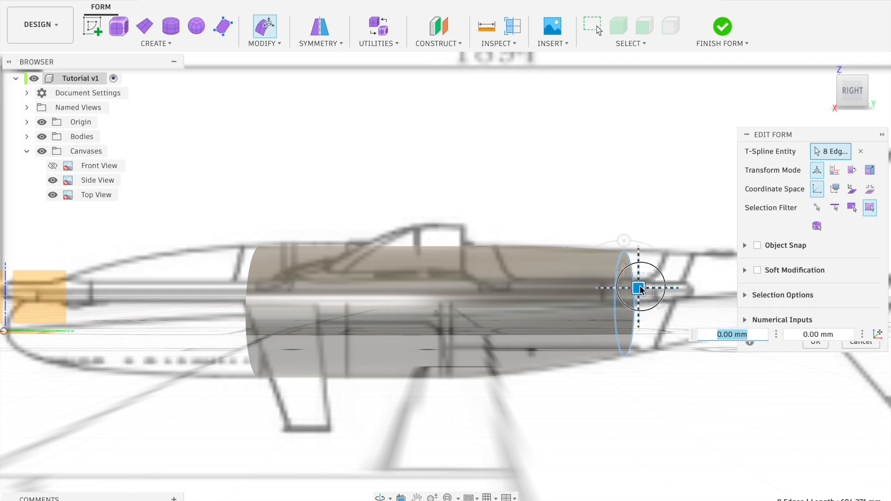
{"action": "mouse_move", "coordinate": [640, 288]}
{"action": "left_mouse_down"}
{"action": "mouse_move", "coordinate": [626, 272]}
{"action": "mouse_move", "coordinate": [637, 287]}
{"action": "left_mouse_up"}
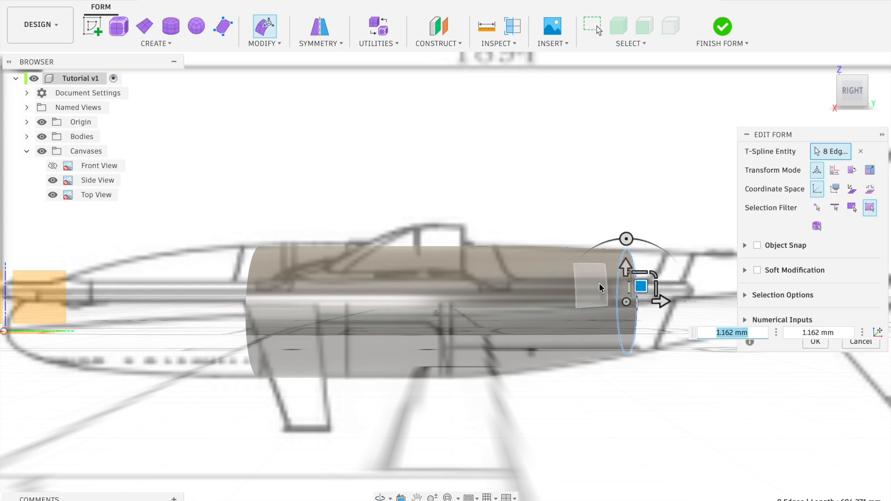
{"action": "double_click", "coordinate": [606, 283]}
{"action": "left_click_drag", "start_coordinate": [611, 290], "coordinate": [612, 288]}
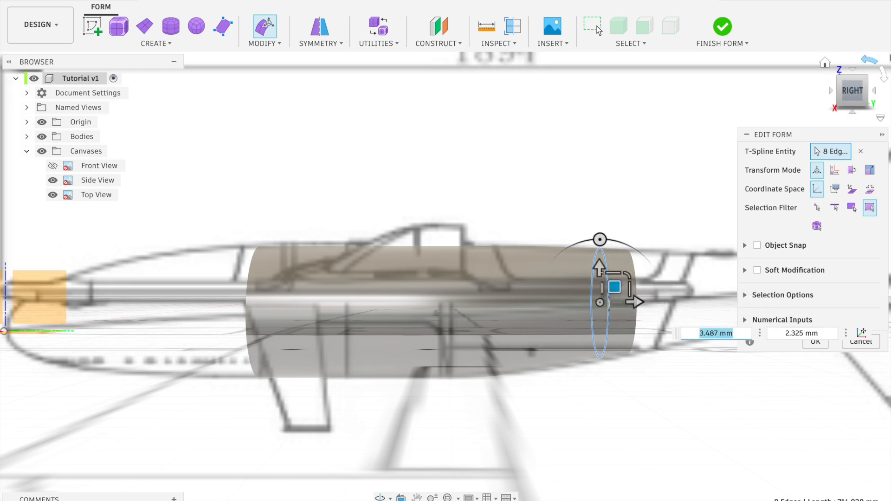
In the top view, scale the rearmost loop by 0.93, and extrude it further aft with the new end scaled by 0.892
{"action": "left_click", "coordinate": [853, 73]}
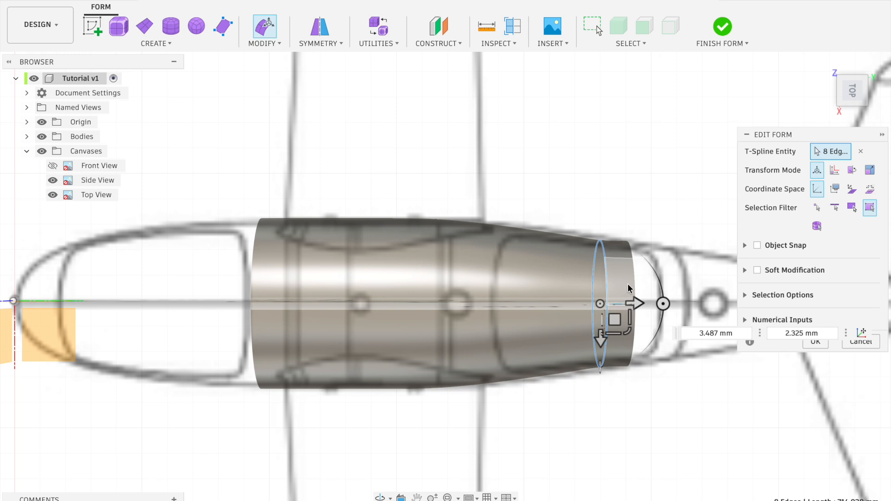
{"action": "double_click", "coordinate": [635, 284]}
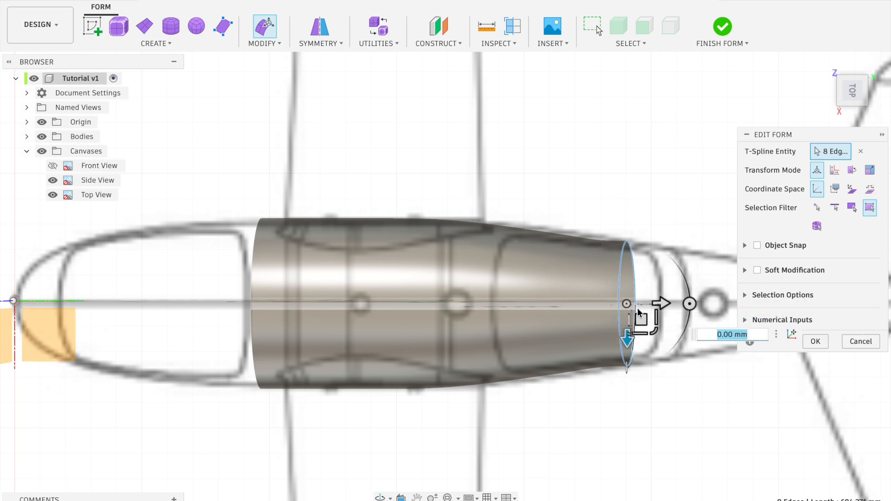
{"action": "left_click_drag", "start_coordinate": [653, 330], "coordinate": [653, 330]}
{"action": "type", "text": "0.944"}
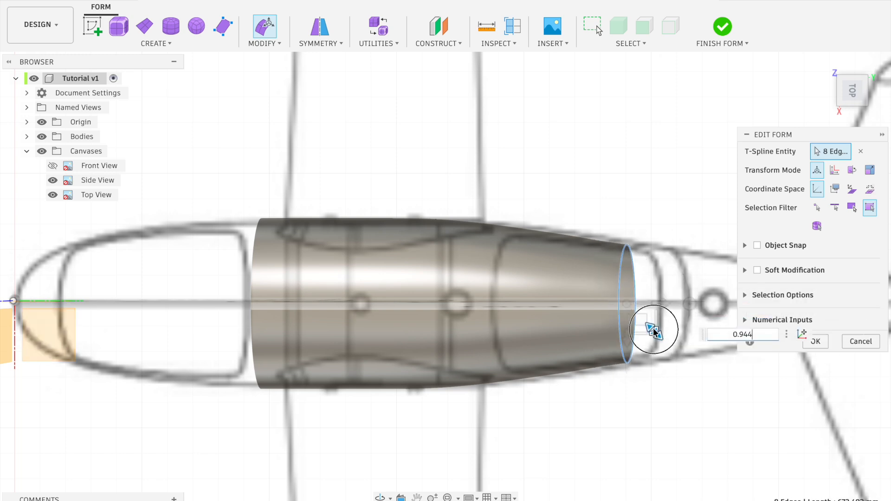
{"action": "left_click_drag", "start_coordinate": [654, 329], "coordinate": [653, 329]}
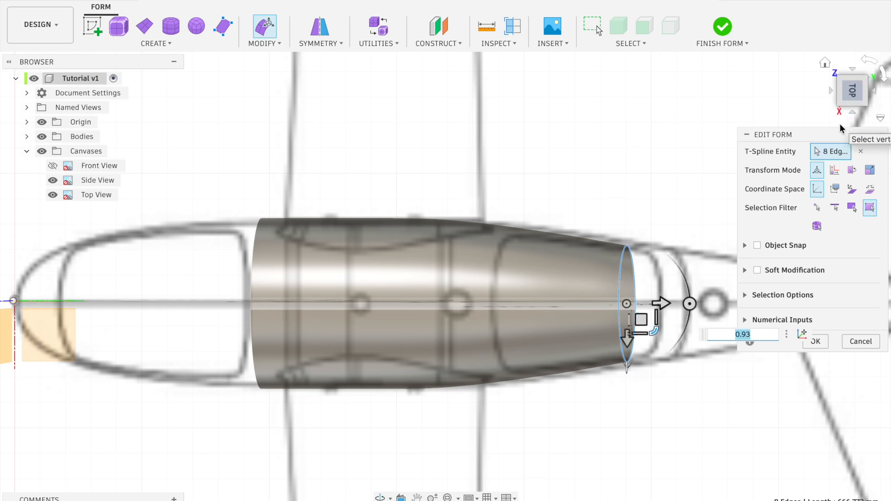
{"action": "left_click_drag", "start_coordinate": [659, 301], "coordinate": [705, 334]}
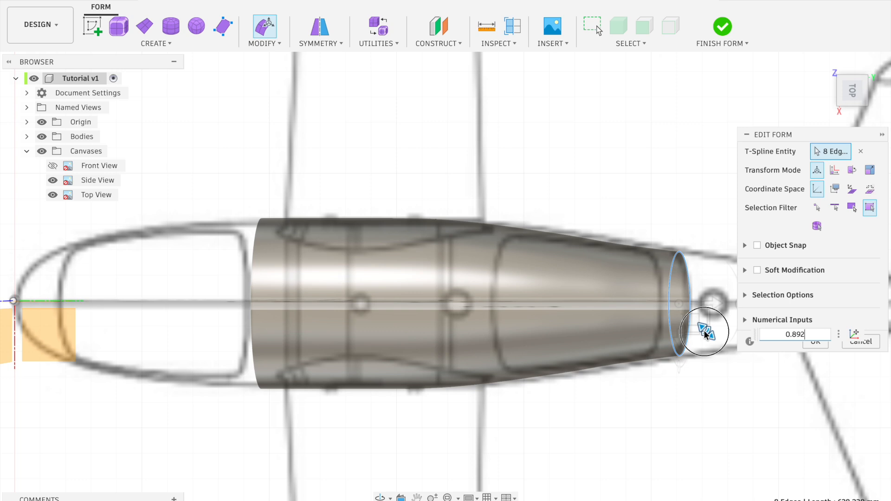
{"action": "left_click_drag", "start_coordinate": [705, 333], "coordinate": [705, 334]}
In the side view, scale down the rearmost loop and move it 1.16 mm in Y and 4.642 mm in Z to fit the outline
{"action": "left_click", "coordinate": [852, 105]}
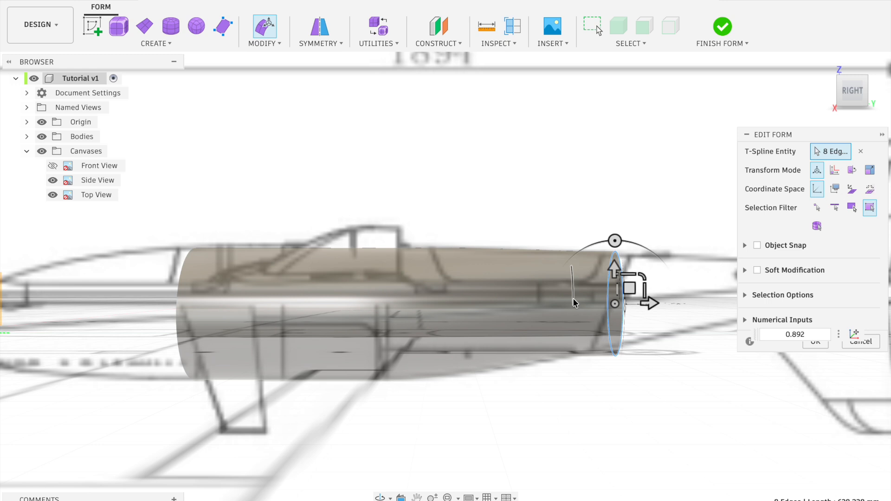
{"action": "left_click_drag", "start_coordinate": [644, 278], "coordinate": [640, 278]}
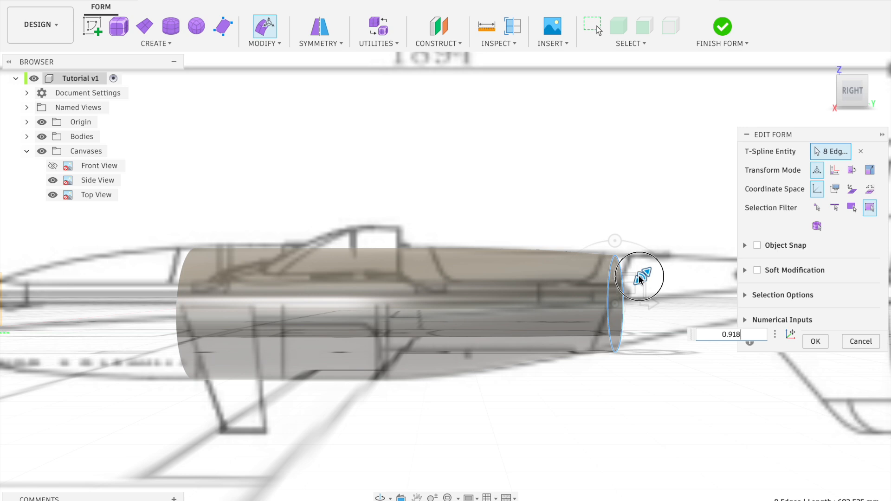
{"action": "left_click_drag", "start_coordinate": [640, 277], "coordinate": [640, 281]}
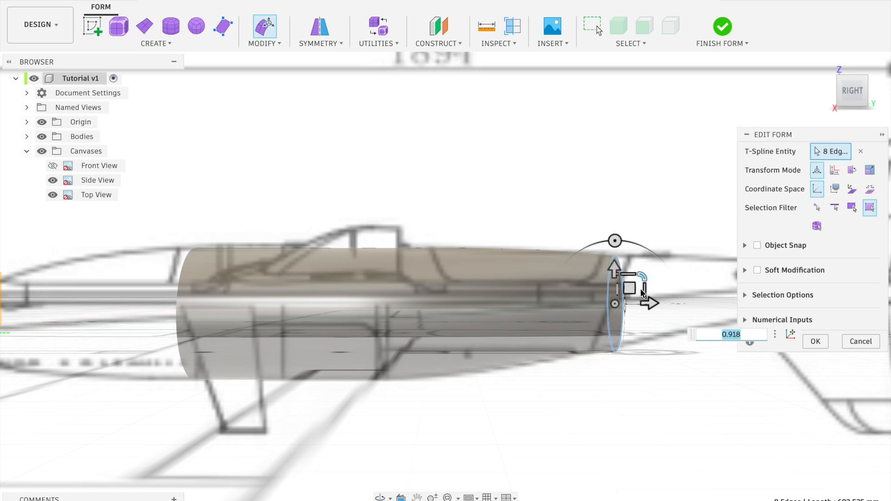
{"action": "mouse_move", "coordinate": [633, 289]}
{"action": "left_mouse_down"}
{"action": "mouse_move", "coordinate": [645, 279]}
{"action": "mouse_move", "coordinate": [633, 283]}
{"action": "left_mouse_up"}
Extrude the rear edge loop another 50 mm aft, and reduce its size and raise it 3.481 mm in Z to match the side view
{"action": "scroll", "coordinate": [634, 284], "scroll_direction": "right", "scroll_amount": 3}
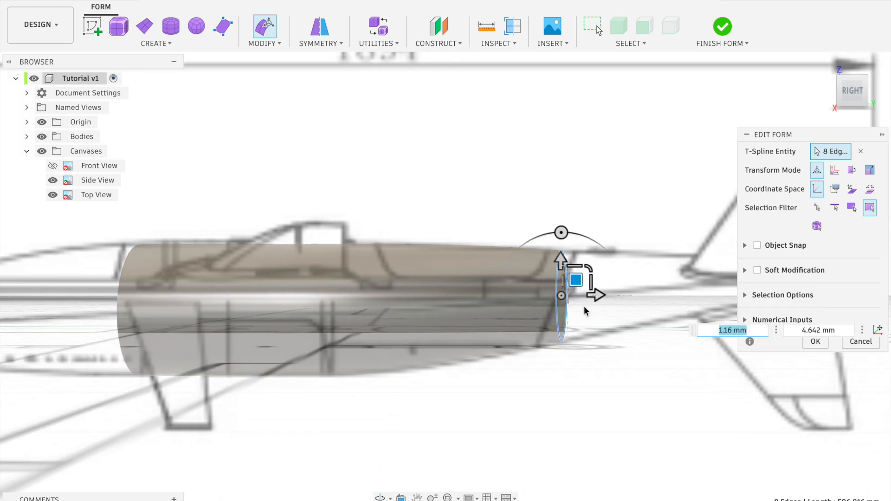
{"action": "left_click_drag", "start_coordinate": [598, 297], "coordinate": [633, 297]}
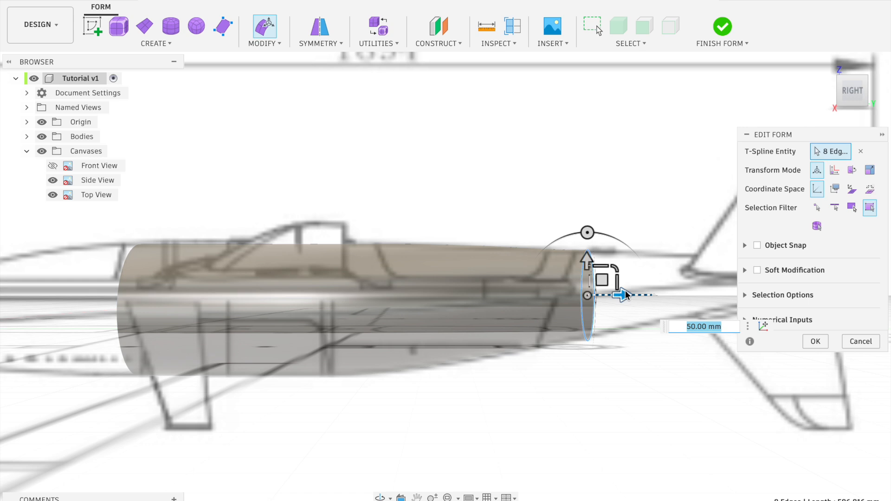
{"action": "left_click_drag", "start_coordinate": [614, 271], "coordinate": [605, 283]}
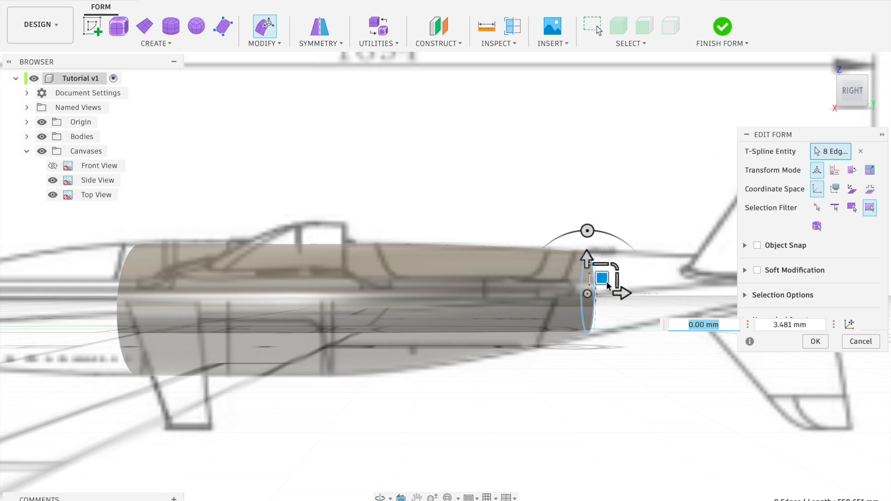
In the top view, scale the rearmost edge loop by 0.918 and extrude it 150 mm aft towards the tail
{"action": "left_click", "coordinate": [858, 68]}
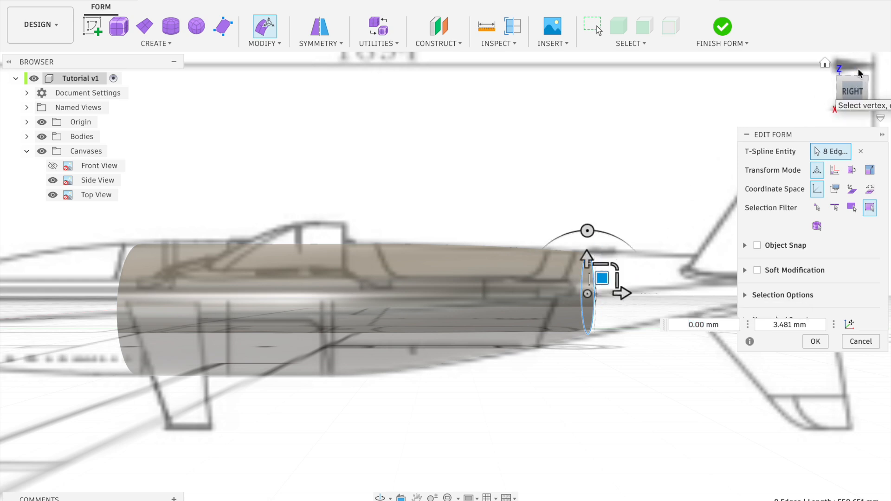
{"action": "left_click_drag", "start_coordinate": [615, 324], "coordinate": [615, 323]}
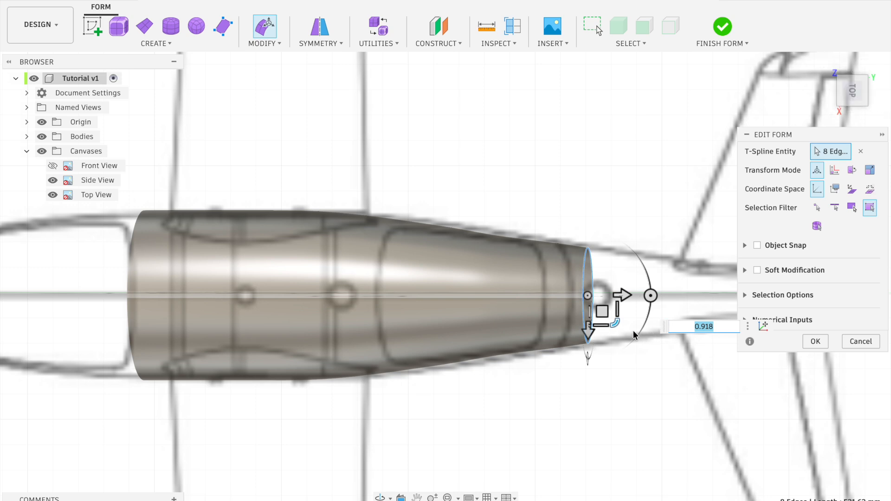
{"action": "left_click_drag", "start_coordinate": [622, 295], "coordinate": [692, 296]}
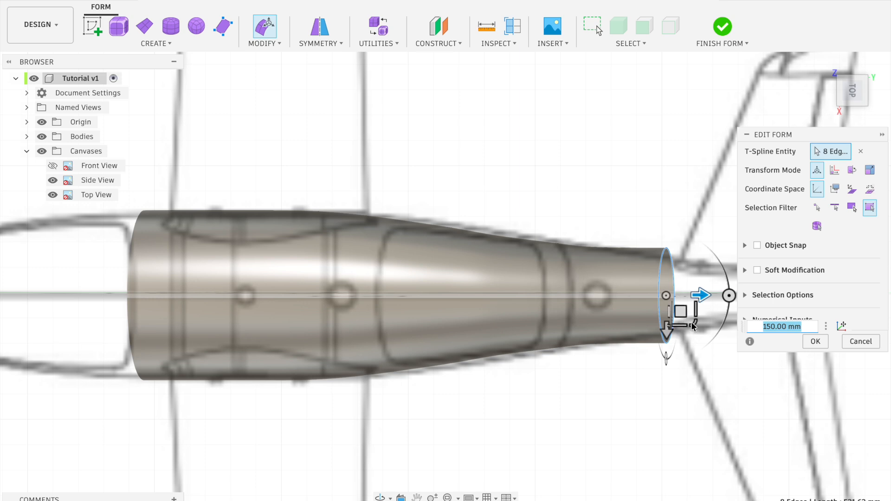
In the top view, scale the rearmost loop by 0.773, and reduce and raise it to fit the side-view outline
{"action": "left_click_drag", "start_coordinate": [695, 327], "coordinate": [696, 322]}
{"action": "left_click", "coordinate": [848, 110]}
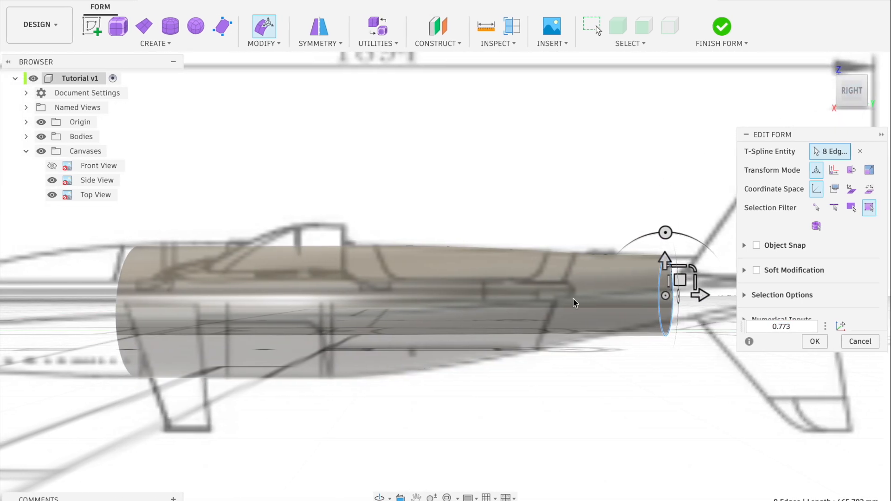
{"action": "scroll", "coordinate": [610, 338], "scroll_direction": "right", "scroll_amount": 1}
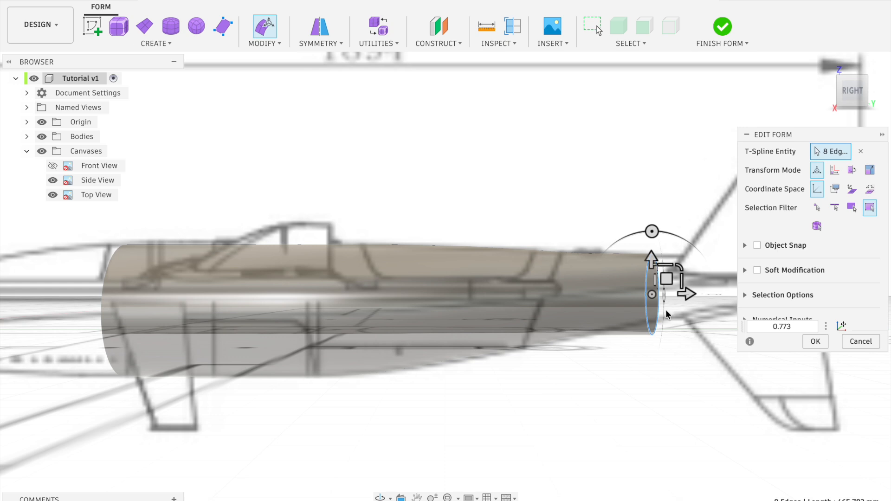
{"action": "left_click_drag", "start_coordinate": [681, 271], "coordinate": [669, 274]}
In the side view, raise the second-rearmost loop 3.476 mm in Z and the rearmost loop 2.317 mm in Z
{"action": "double_click", "coordinate": [585, 281]}
{"action": "left_click_drag", "start_coordinate": [597, 279], "coordinate": [600, 277]}
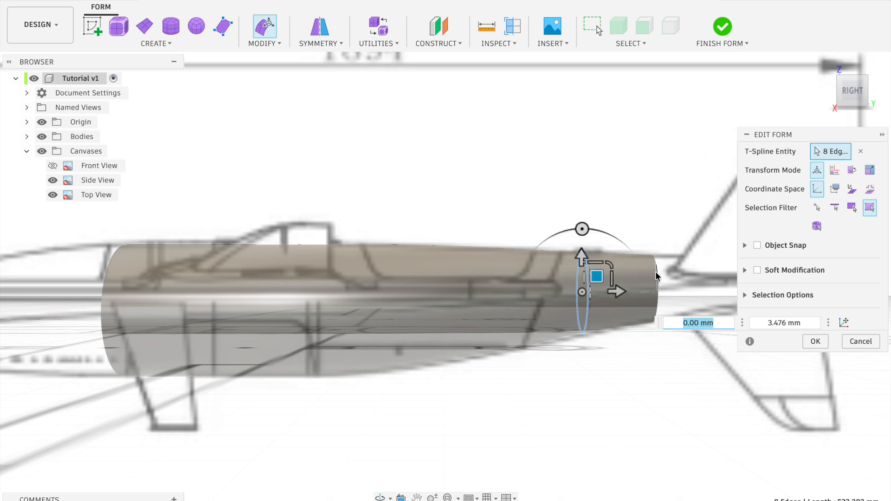
{"action": "double_click", "coordinate": [662, 280]}
{"action": "left_click_drag", "start_coordinate": [664, 275], "coordinate": [646, 305]}
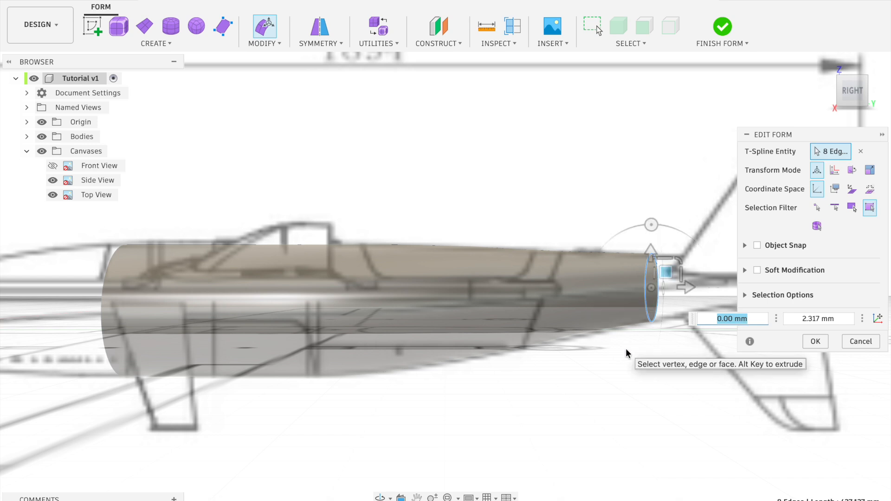
Extrude the rearmost loop aft to below the tail fin, reduce its size and raise it 7.681 mm in Z
{"action": "scroll", "coordinate": [626, 349], "scroll_direction": "up", "scroll_amount": 2}
{"action": "scroll", "coordinate": [626, 351], "scroll_direction": "up", "scroll_amount": 5}
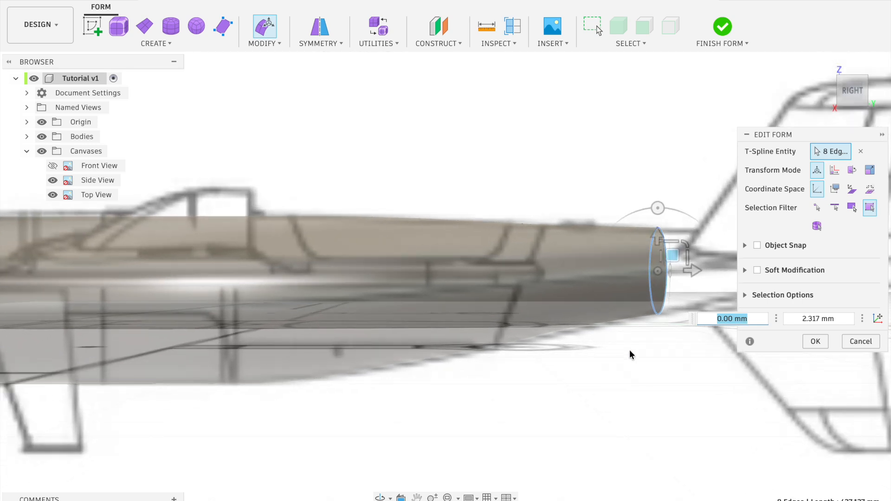
{"action": "scroll", "coordinate": [629, 349], "scroll_direction": "down", "scroll_amount": 7}
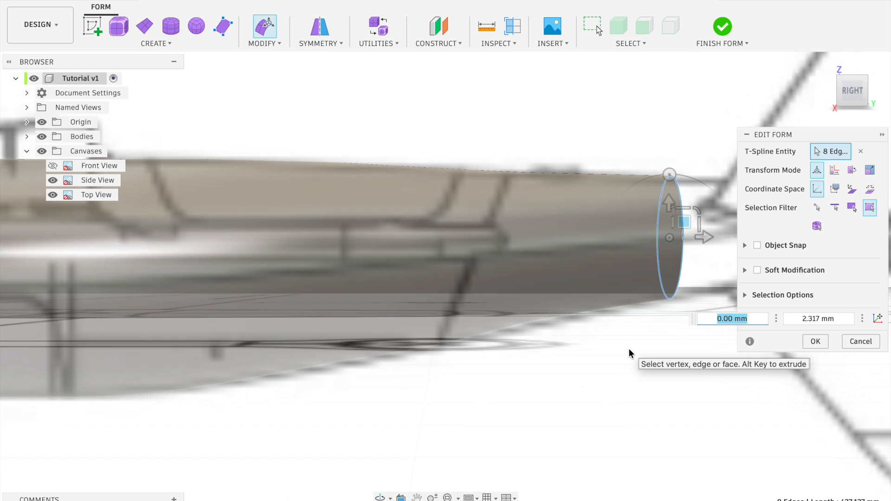
{"action": "scroll", "coordinate": [629, 349], "scroll_direction": "down", "scroll_amount": 5}
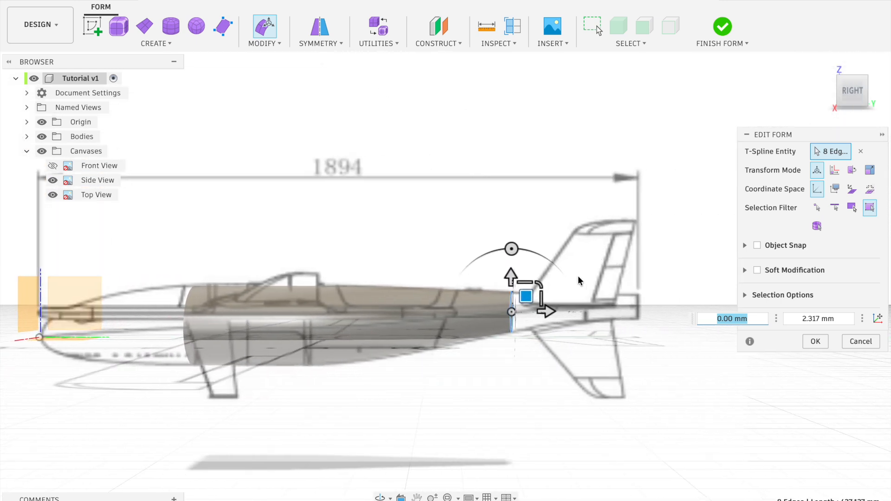
{"action": "left_click_drag", "start_coordinate": [549, 312], "coordinate": [569, 294]}
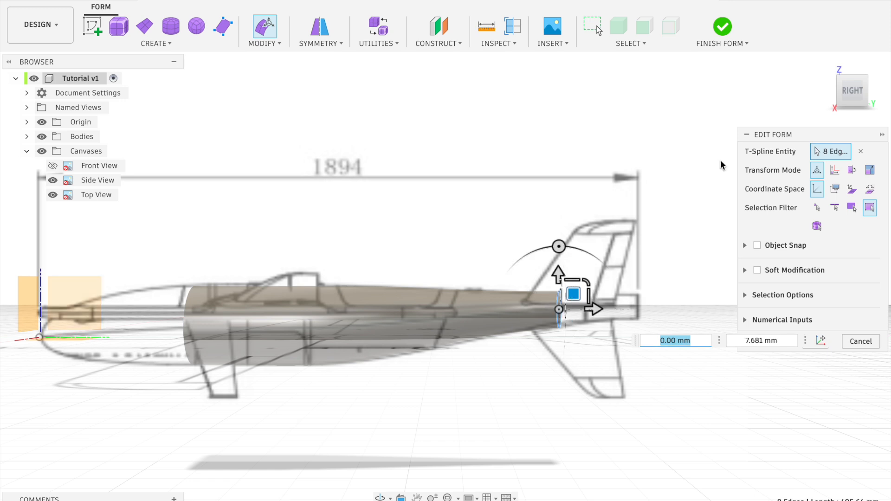
In the top view, scale down the rear loop, extrude it 230 mm to the tail end, and scale the new end by 0.892
{"action": "left_click", "coordinate": [847, 70]}
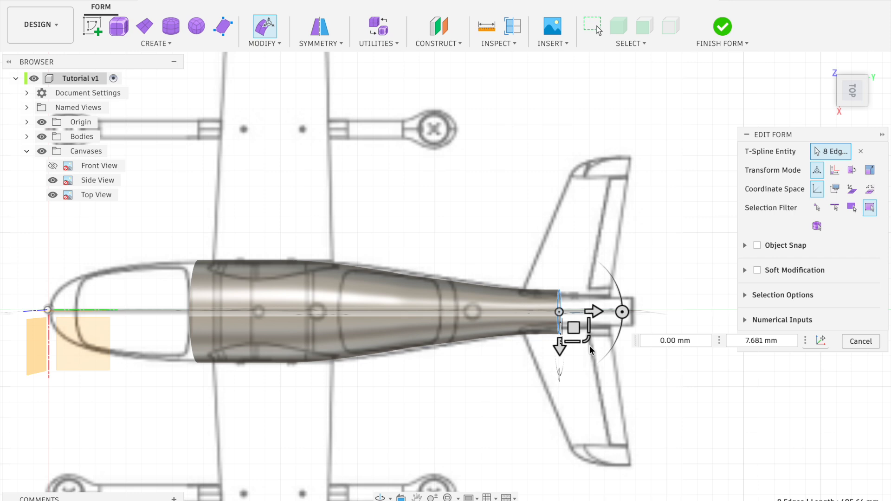
{"action": "left_click_drag", "start_coordinate": [588, 340], "coordinate": [671, 314]}
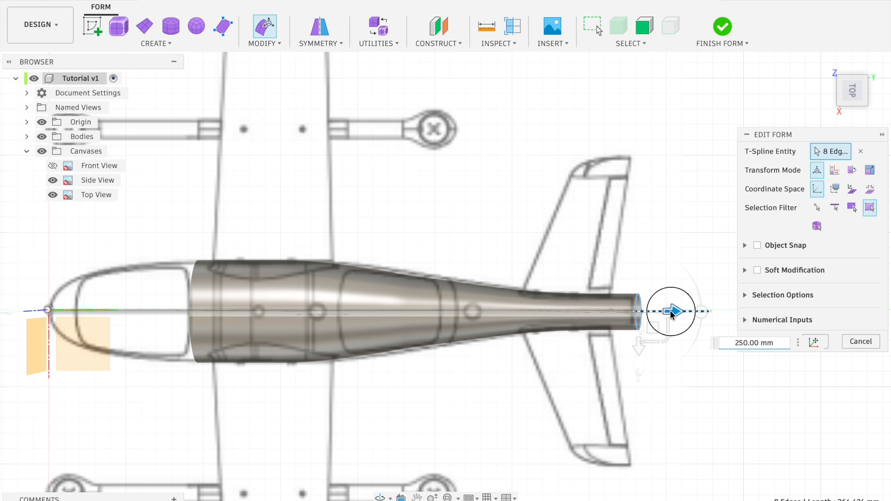
{"action": "left_click", "coordinate": [742, 343]}
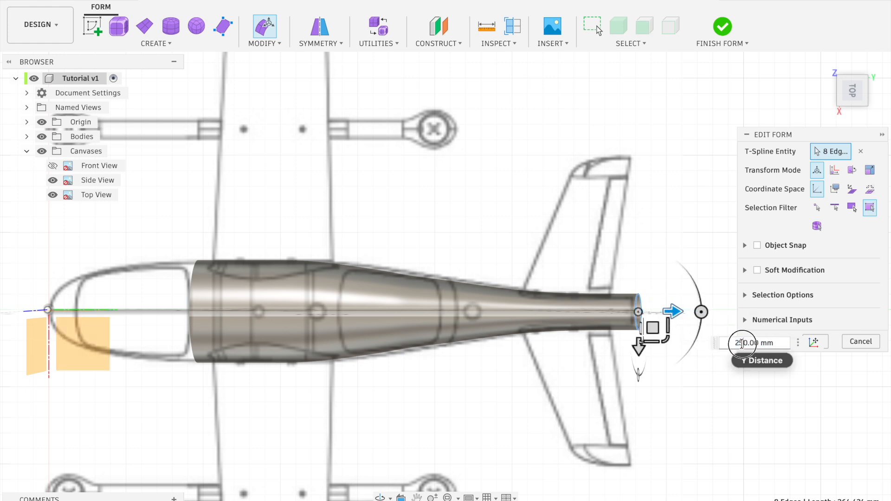
{"action": "type", "text": "4"}
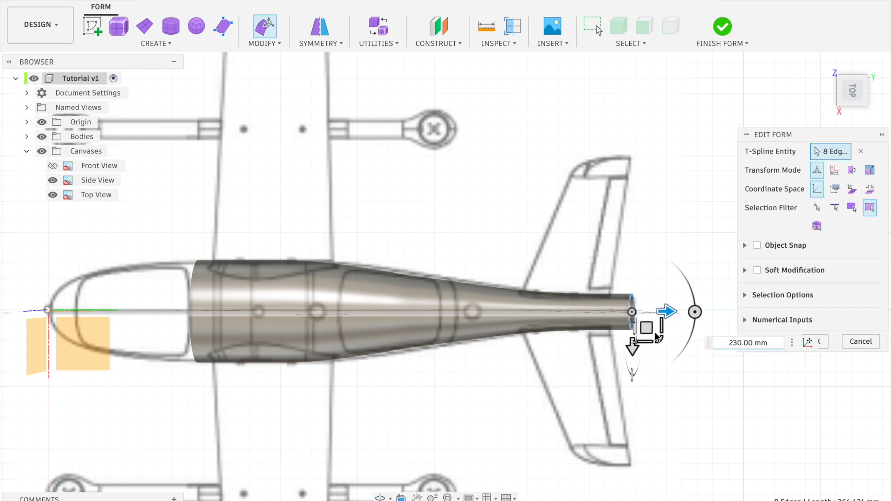
{"action": "left_click_drag", "start_coordinate": [660, 342], "coordinate": [654, 337]}
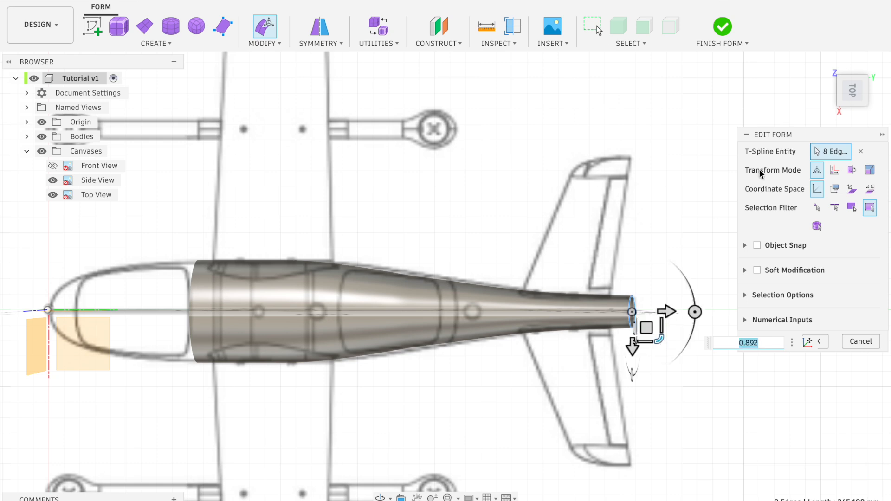
In the side view, shrink the last two loops, moving the end loop 9.581 mm in Y and 11.497 mm in Z, the other 5.749 mm in Z
{"action": "left_click", "coordinate": [852, 113]}
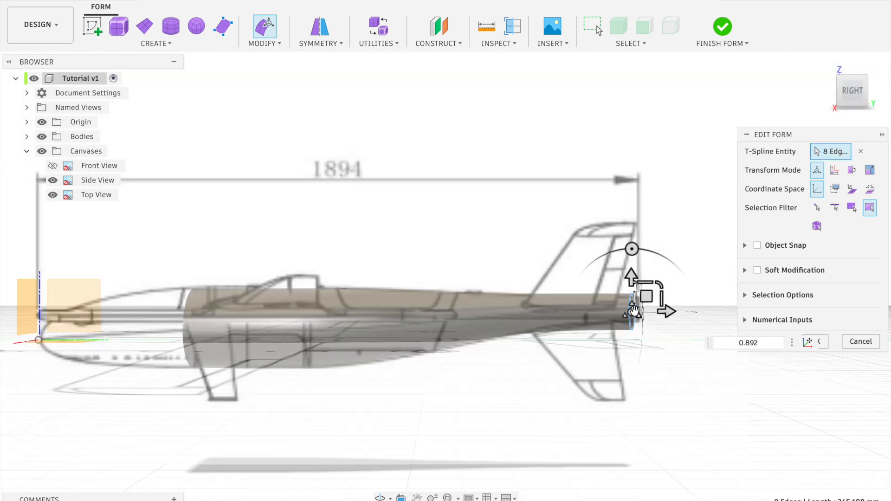
{"action": "left_click_drag", "start_coordinate": [660, 293], "coordinate": [651, 293]}
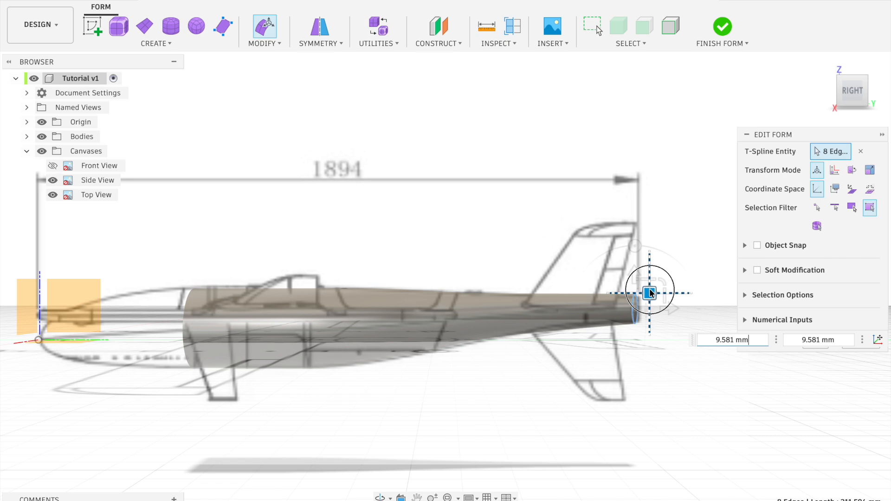
{"action": "left_click_drag", "start_coordinate": [650, 292], "coordinate": [650, 293]}
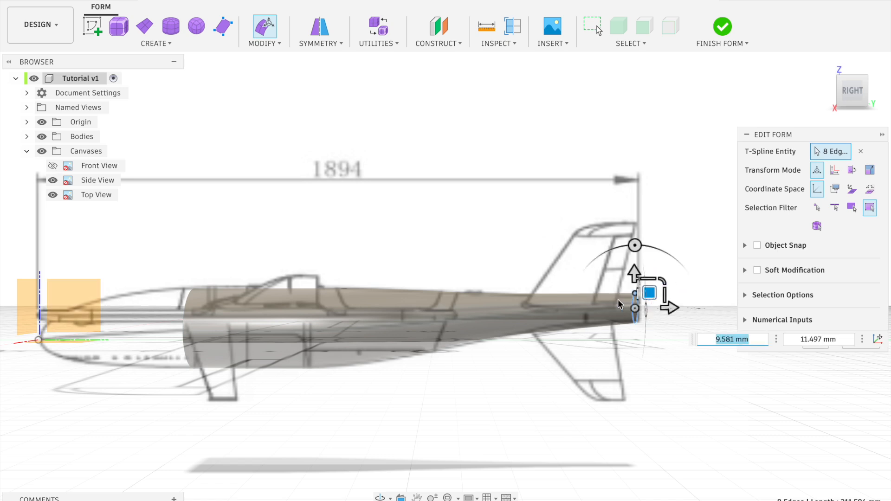
{"action": "double_click", "coordinate": [565, 310]}
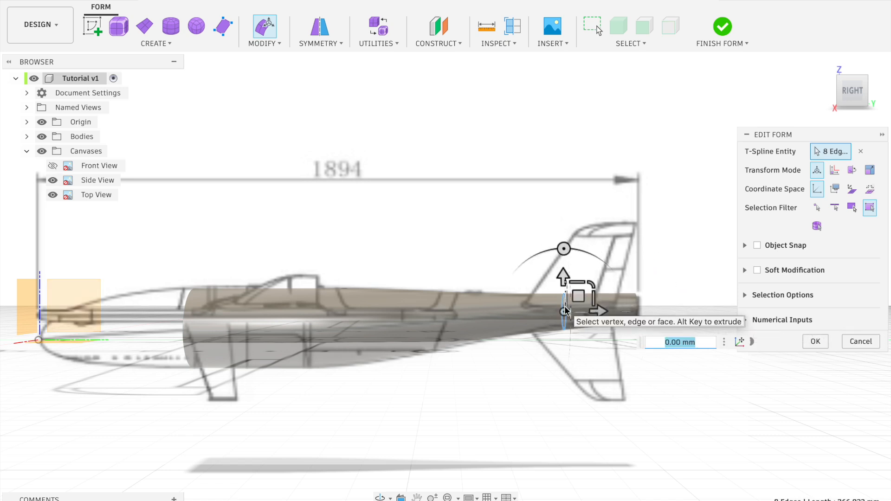
{"action": "left_click_drag", "start_coordinate": [593, 287], "coordinate": [578, 296]}
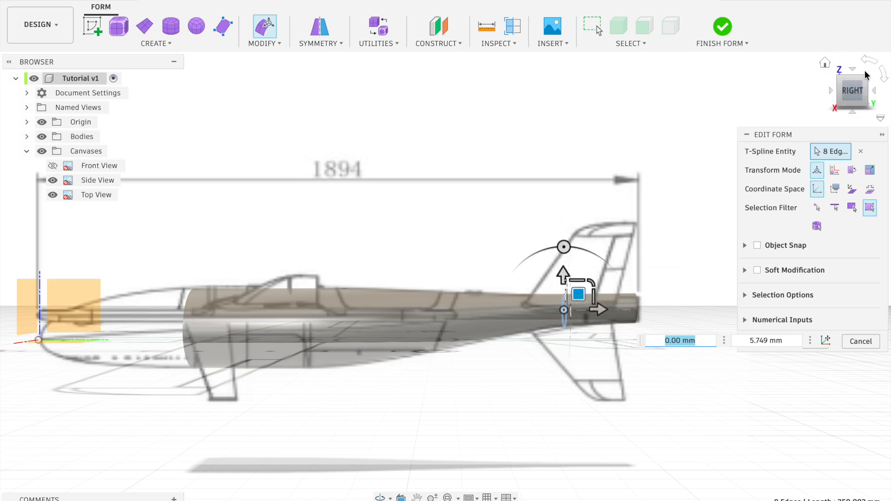
In the top view, extrude the fuselage's front edge loop 150 mm towards the nose and scale the new end by 0.944
{"action": "left_click", "coordinate": [845, 73]}
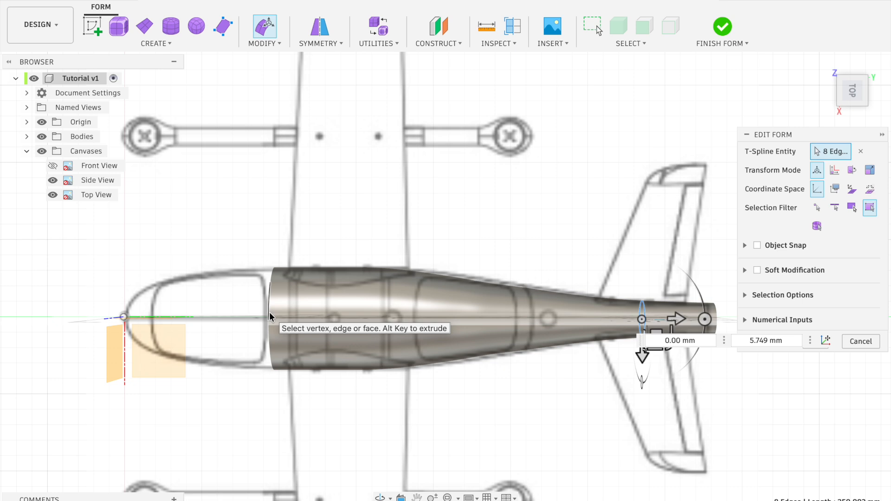
{"action": "double_click", "coordinate": [271, 315]}
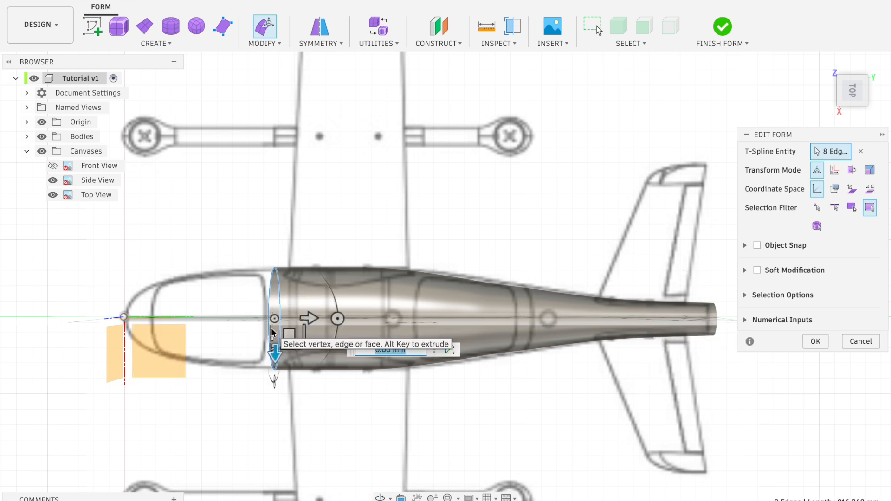
{"action": "scroll", "coordinate": [308, 319], "scroll_direction": "up", "scroll_amount": 1}
{"action": "left_click_drag", "start_coordinate": [307, 319], "coordinate": [259, 317], "text": "alt"}
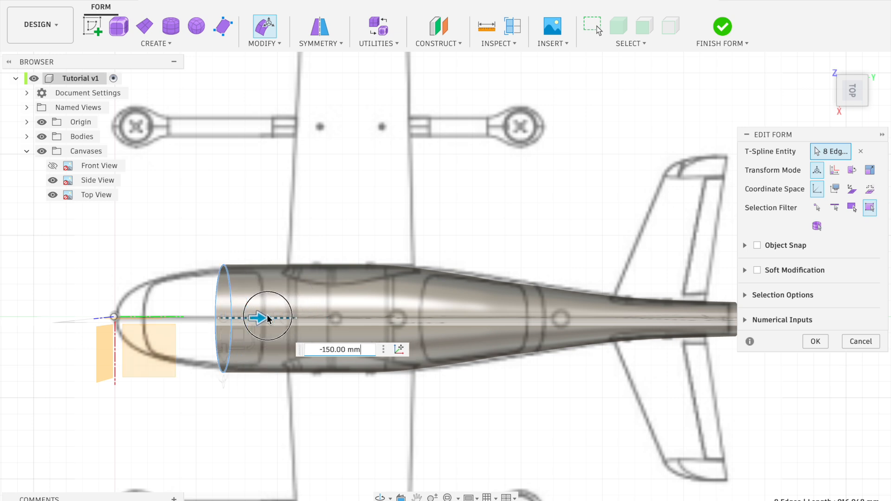
{"action": "scroll", "coordinate": [258, 317], "scroll_direction": "down", "scroll_amount": 1}
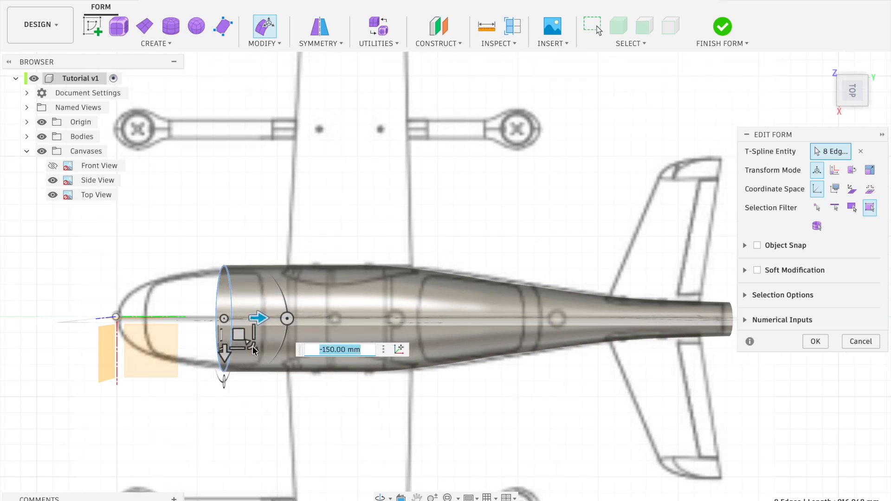
{"action": "left_click_drag", "start_coordinate": [239, 335], "coordinate": [249, 346]}
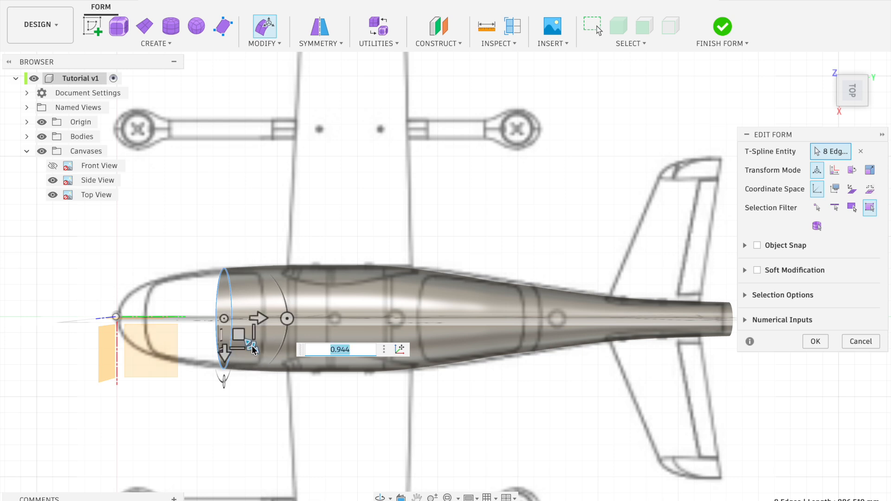
Hide the origin planes and axes around the nose in the side view
{"action": "left_click", "coordinate": [855, 103]}
{"action": "scroll", "coordinate": [269, 330], "scroll_direction": "left", "scroll_amount": 3}
{"action": "scroll", "coordinate": [274, 329], "scroll_direction": "left", "scroll_amount": 1}
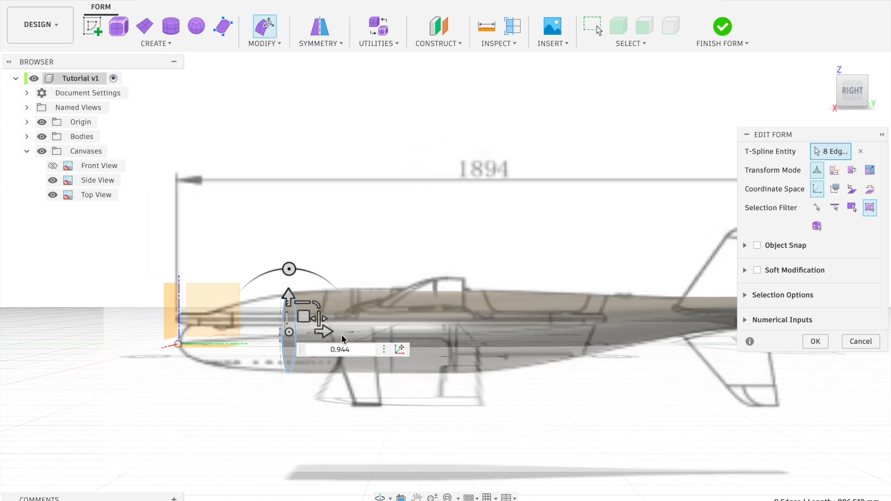
{"action": "scroll", "coordinate": [488, 261], "scroll_direction": "left", "scroll_amount": 1}
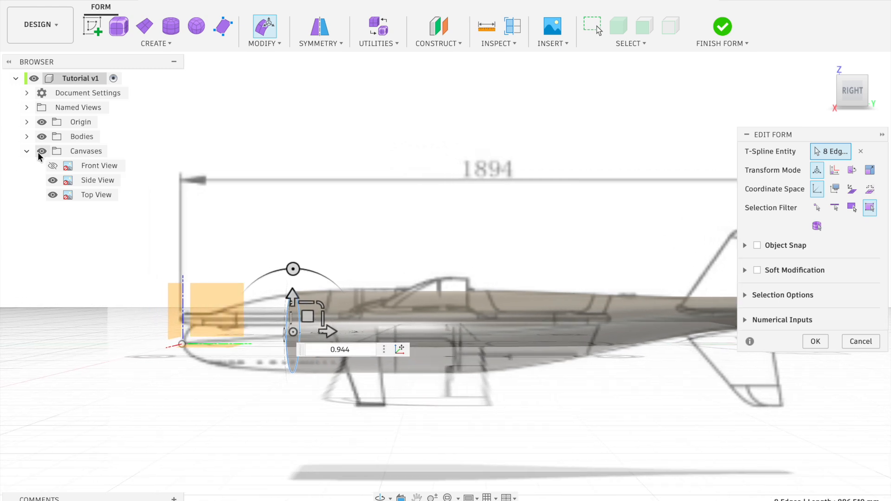
{"action": "left_click", "coordinate": [42, 123]}
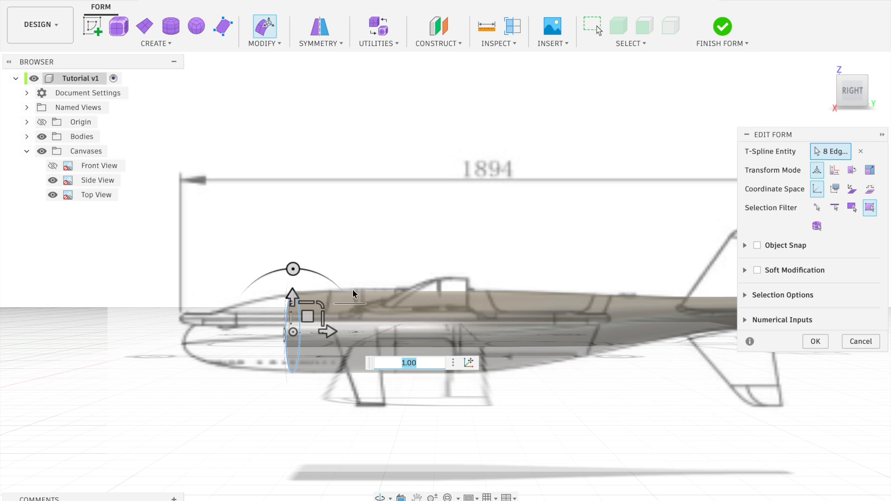
Extrude the front loop 50 mm further forward, scale it down and move it -9.342 mm in Y and -3.737 mm in Z
{"action": "scroll", "coordinate": [353, 316], "scroll_direction": "left", "scroll_amount": 3}
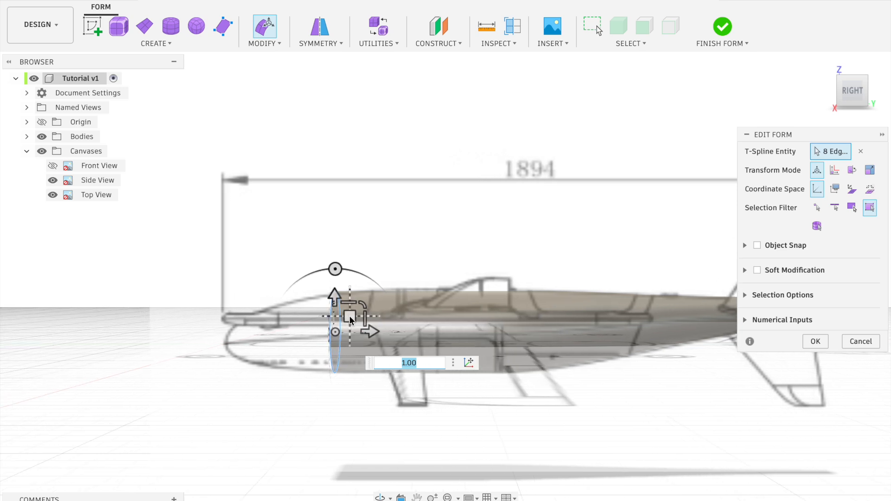
{"action": "scroll", "coordinate": [349, 318], "scroll_direction": "left", "scroll_amount": 3, "text": "shift"}
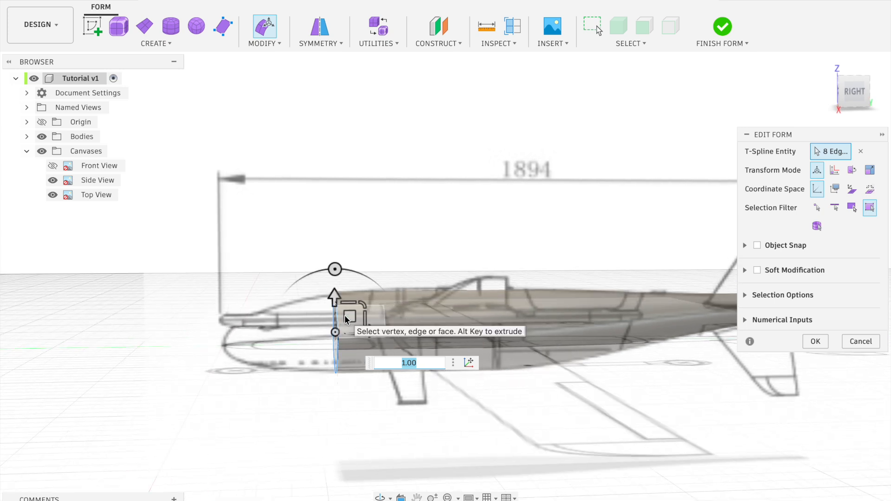
{"action": "left_click", "coordinate": [854, 91]}
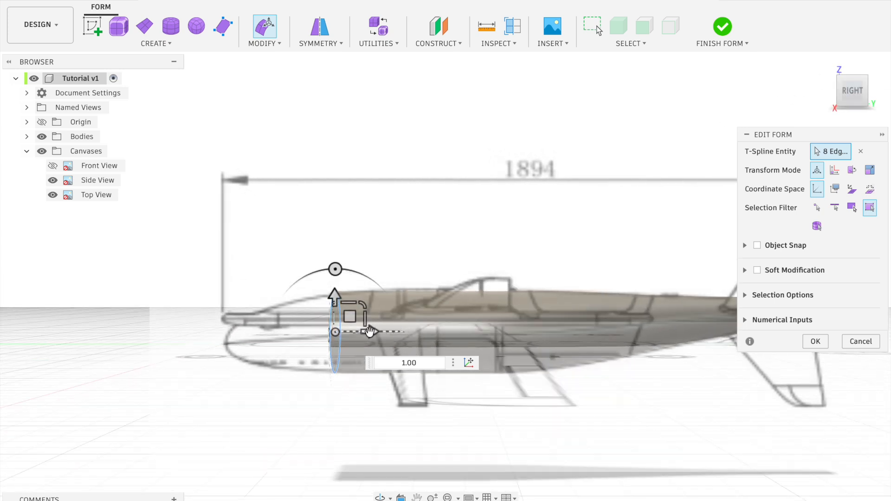
{"action": "left_click_drag", "start_coordinate": [373, 332], "coordinate": [353, 335]}
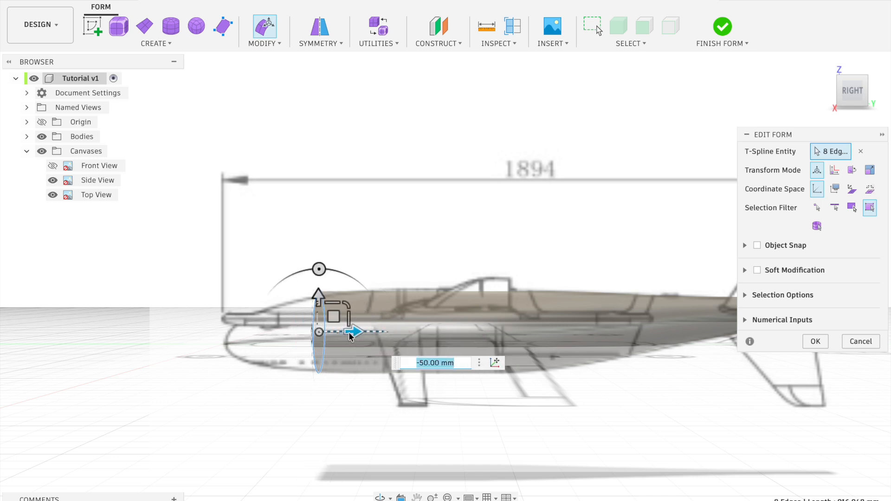
{"action": "left_click_drag", "start_coordinate": [344, 304], "coordinate": [328, 320]}
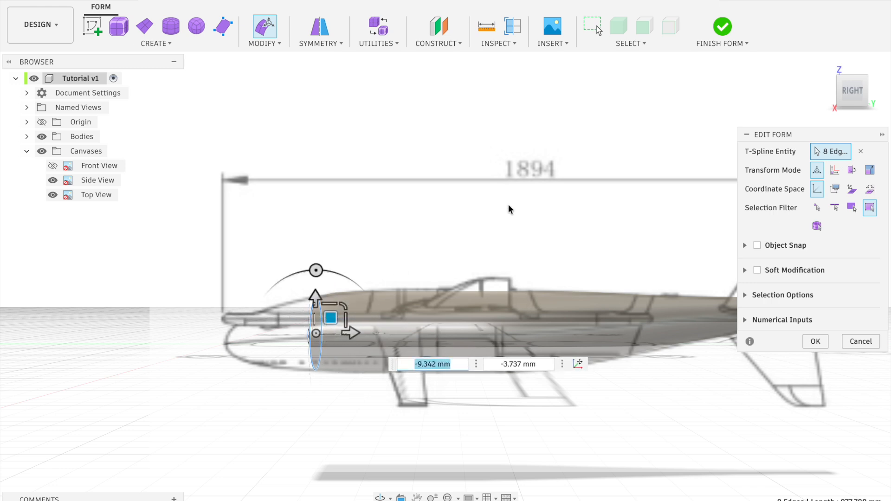
In the top view, move the front edge loop further towards the nose and scale it by 0.944 to match the outline
{"action": "left_click", "coordinate": [853, 71]}
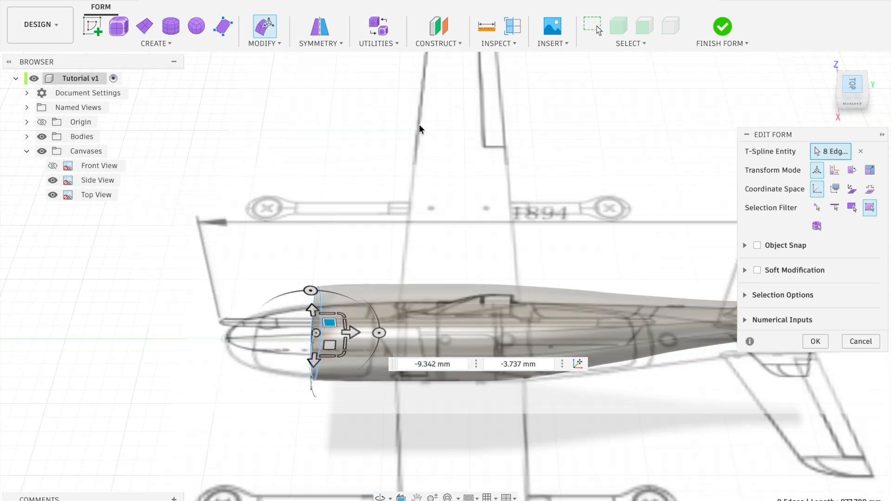
{"action": "left_click_drag", "start_coordinate": [343, 361], "coordinate": [344, 363]}
{"action": "left_click_drag", "start_coordinate": [352, 331], "coordinate": [331, 361]}
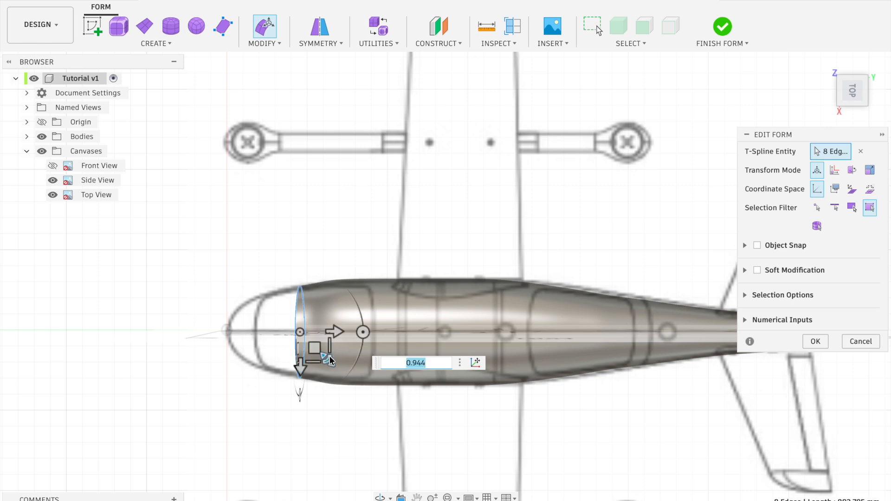
In the top view, scale the third edge loop from the nose opening by 0.944 and keep the second loop at scale 1.00
{"action": "double_click", "coordinate": [336, 309]}
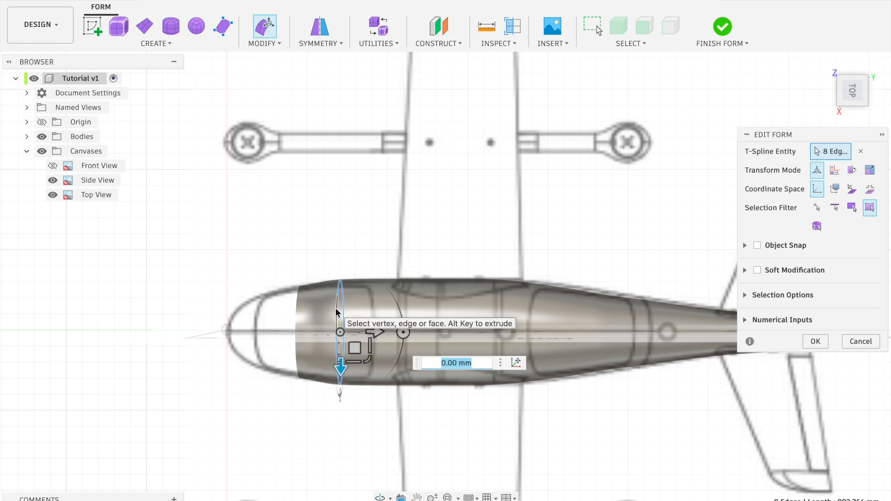
{"action": "left_click", "coordinate": [367, 355]}
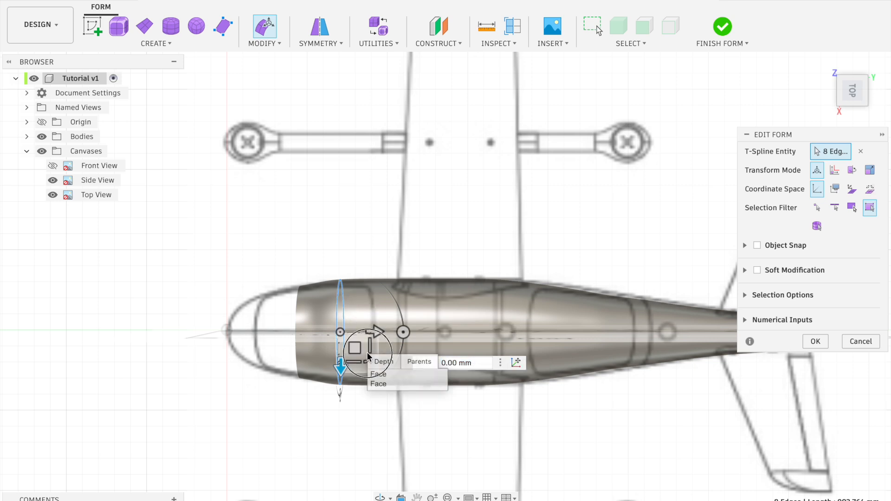
{"action": "left_click_drag", "start_coordinate": [365, 362], "coordinate": [364, 361]}
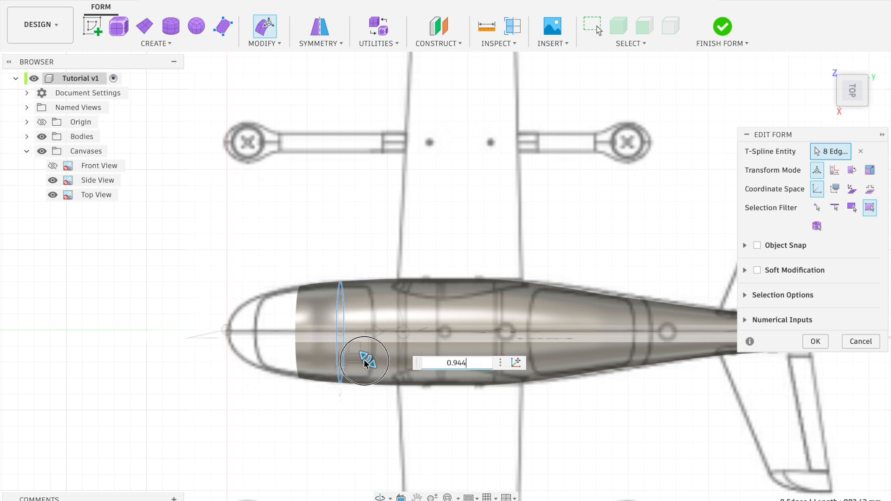
{"action": "left_click_drag", "start_coordinate": [365, 362], "coordinate": [364, 362]}
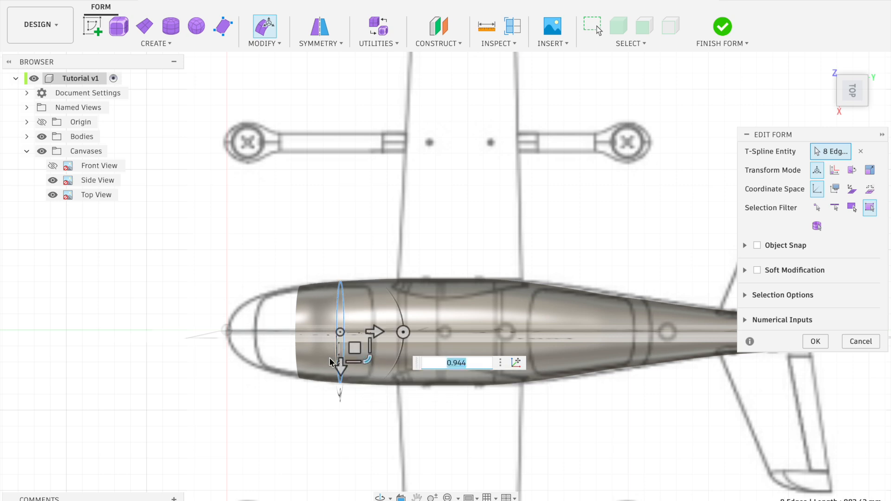
{"action": "double_click", "coordinate": [314, 326]}
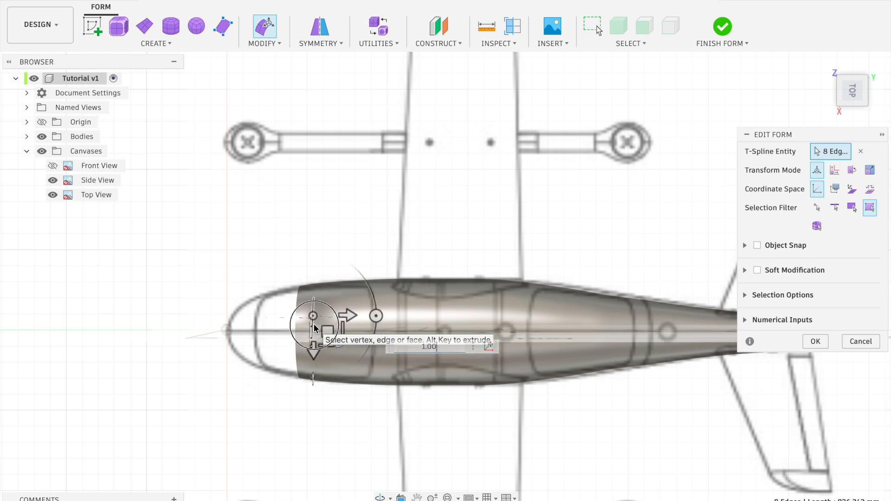
{"action": "left_click_drag", "start_coordinate": [343, 359], "coordinate": [344, 362]}
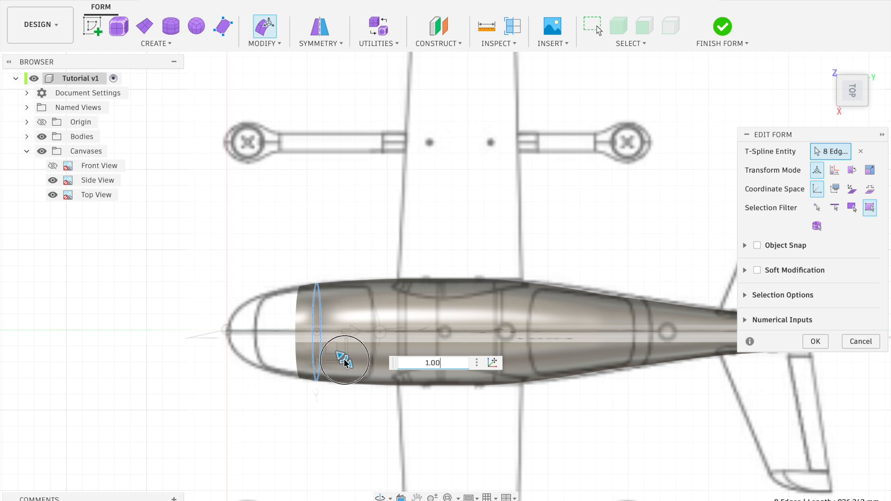
{"action": "left_click_drag", "start_coordinate": [344, 362], "coordinate": [345, 362]}
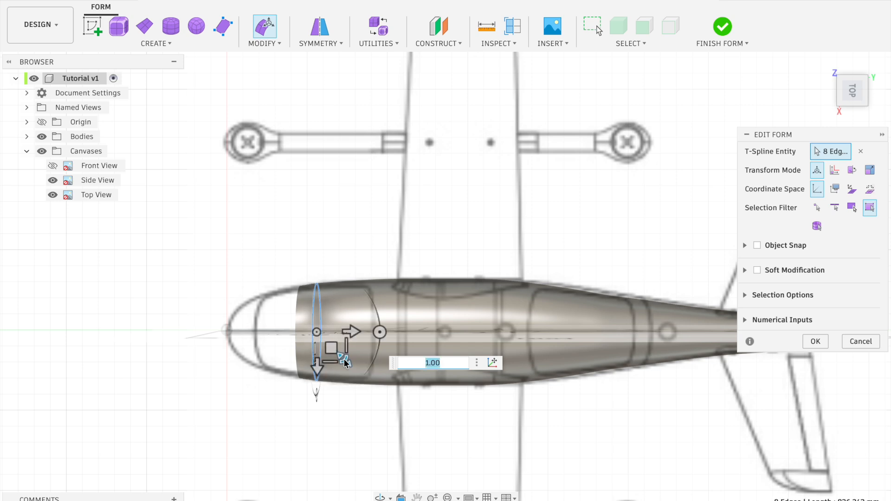
In the side view, rescale the fuselage's front edge loop by 0.866 and then by 1.101 to fit the canvas outline
{"action": "left_click", "coordinate": [861, 102]}
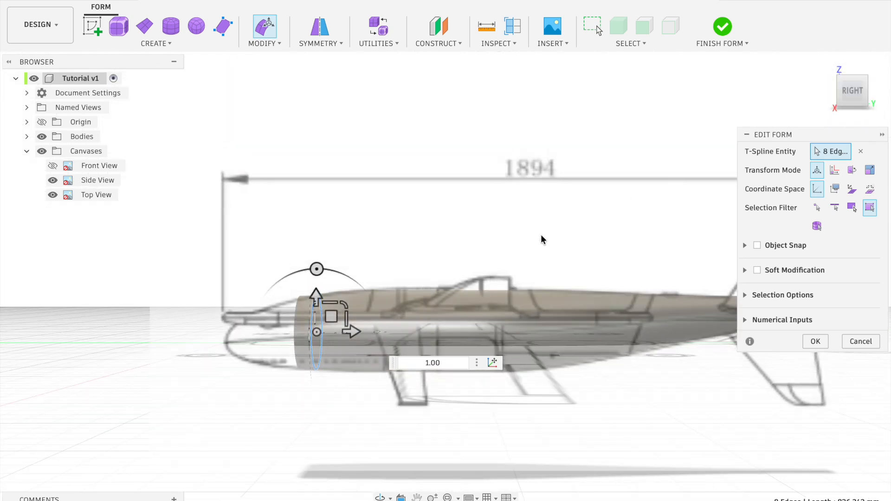
{"action": "double_click", "coordinate": [296, 306]}
{"action": "left_click_drag", "start_coordinate": [327, 302], "coordinate": [326, 306]}
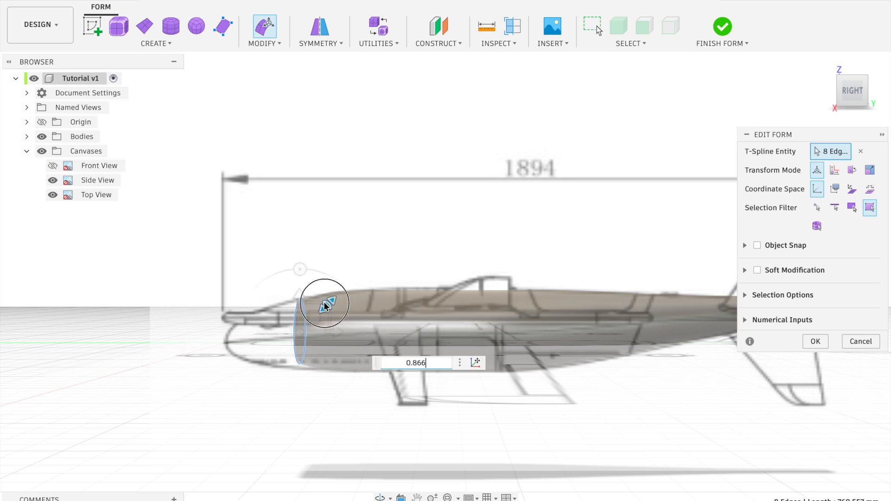
{"action": "left_click_drag", "start_coordinate": [326, 305], "coordinate": [353, 332]}
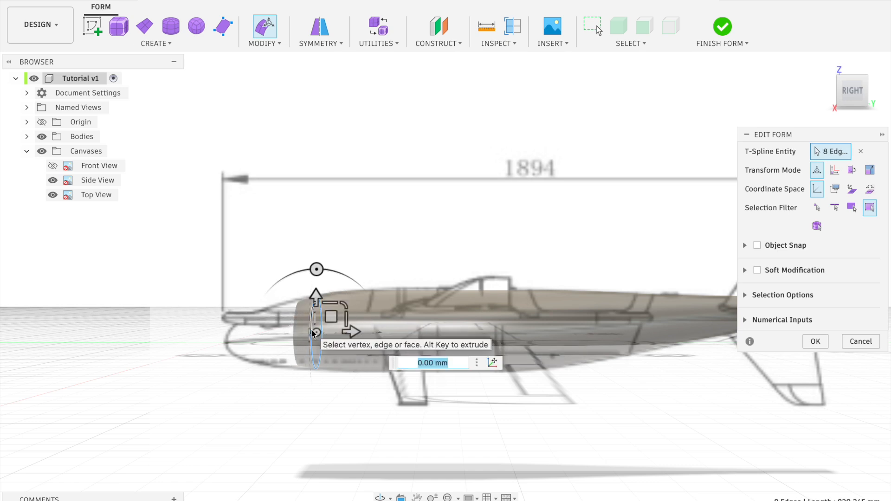
{"action": "left_click", "coordinate": [337, 417]}
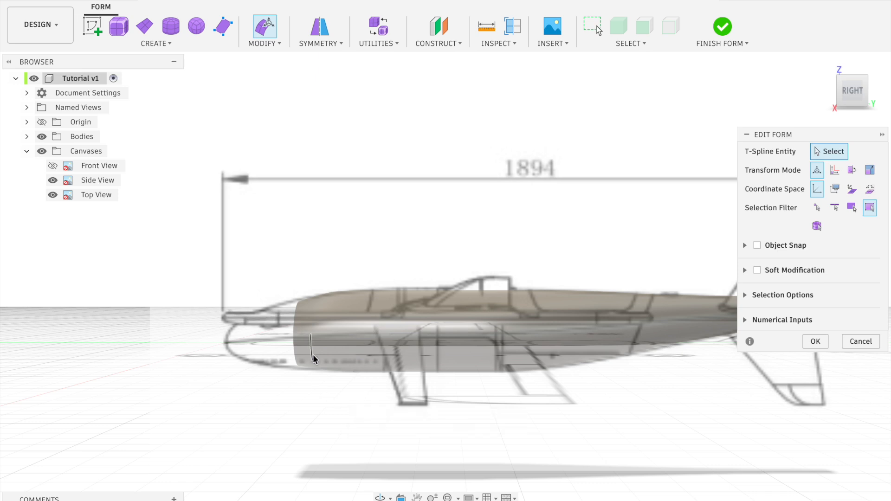
{"action": "double_click", "coordinate": [294, 319]}
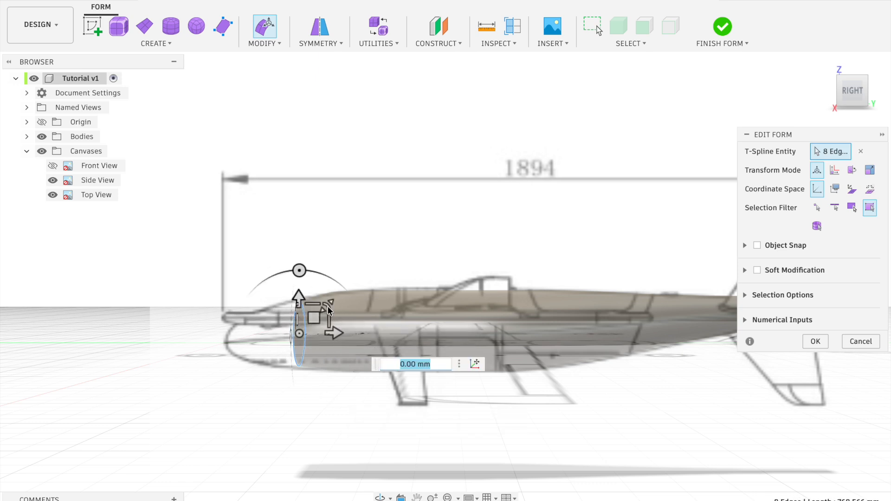
{"action": "left_click_drag", "start_coordinate": [328, 305], "coordinate": [328, 325]}
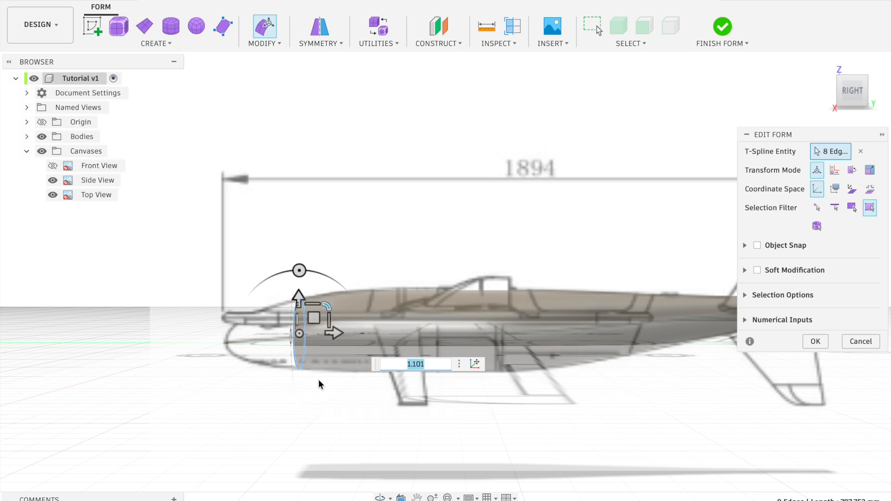
Extrude the front loop 50 mm towards the nose, scale it down and move it -5.61 mm in both Y and Z
{"action": "left_click_drag", "start_coordinate": [336, 332], "coordinate": [322, 336]}
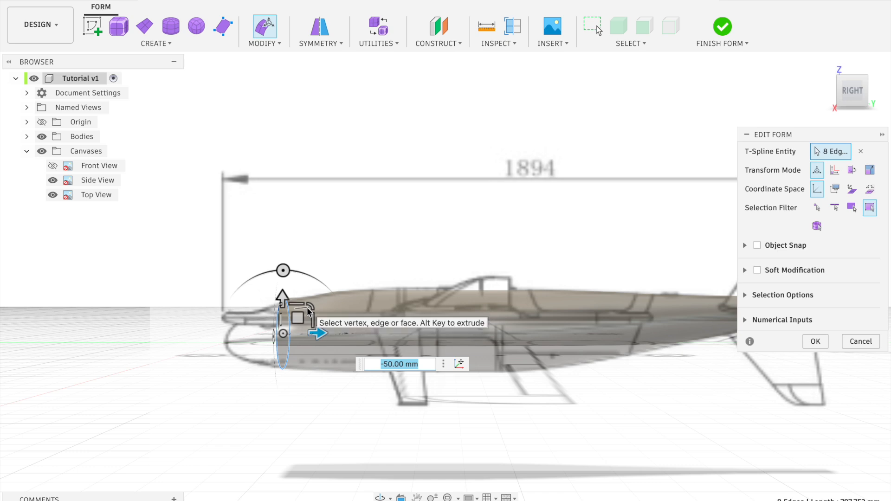
{"action": "left_click_drag", "start_coordinate": [308, 310], "coordinate": [298, 322]}
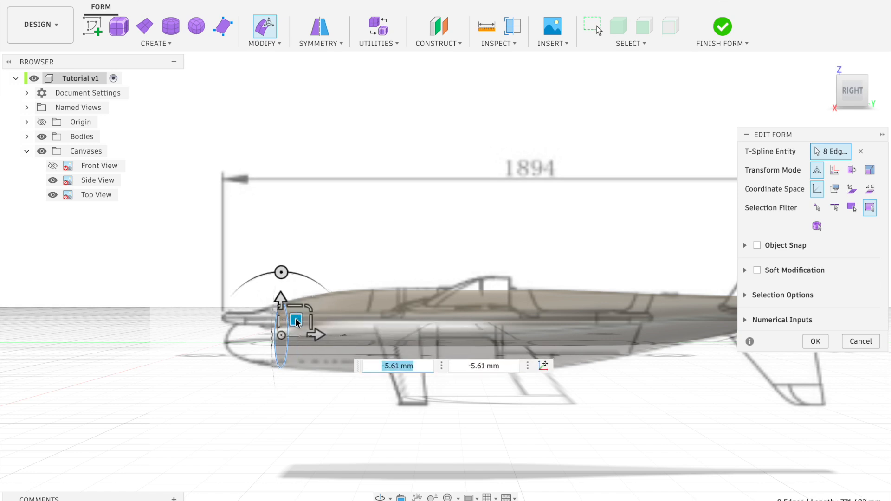
In the top view, scale the front edge loop by 0.892 and then by 1.035 to match the outline
{"action": "left_click", "coordinate": [854, 78]}
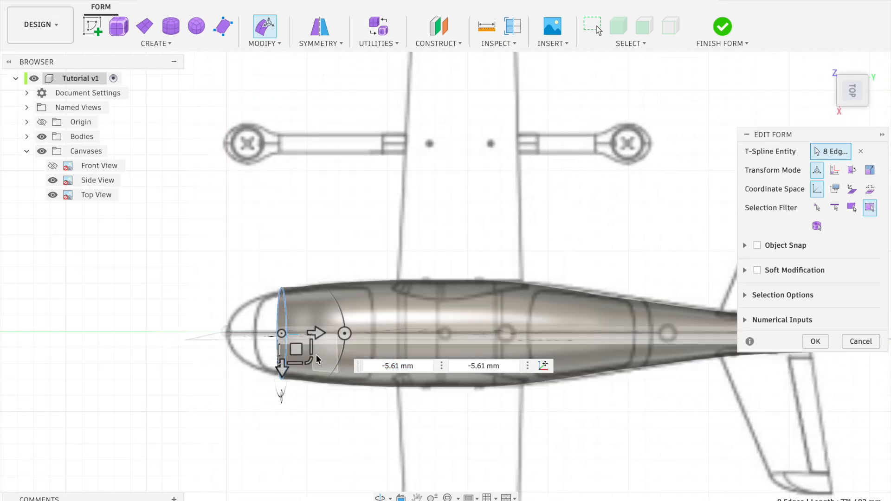
{"action": "left_click_drag", "start_coordinate": [312, 363], "coordinate": [310, 358]}
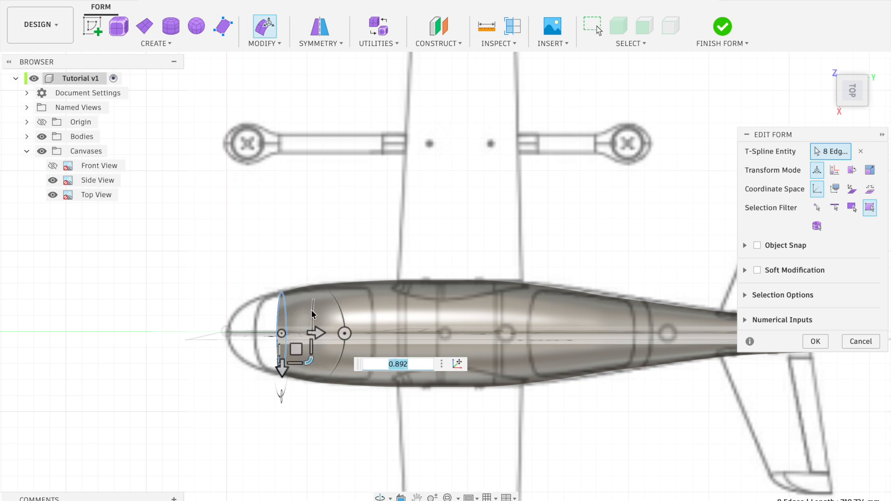
{"action": "double_click", "coordinate": [295, 310]}
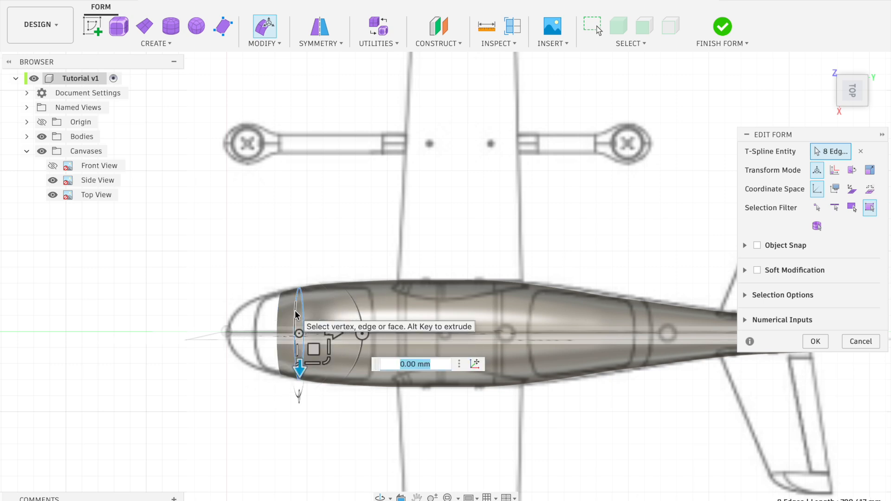
{"action": "left_click_drag", "start_coordinate": [318, 358], "coordinate": [327, 363]}
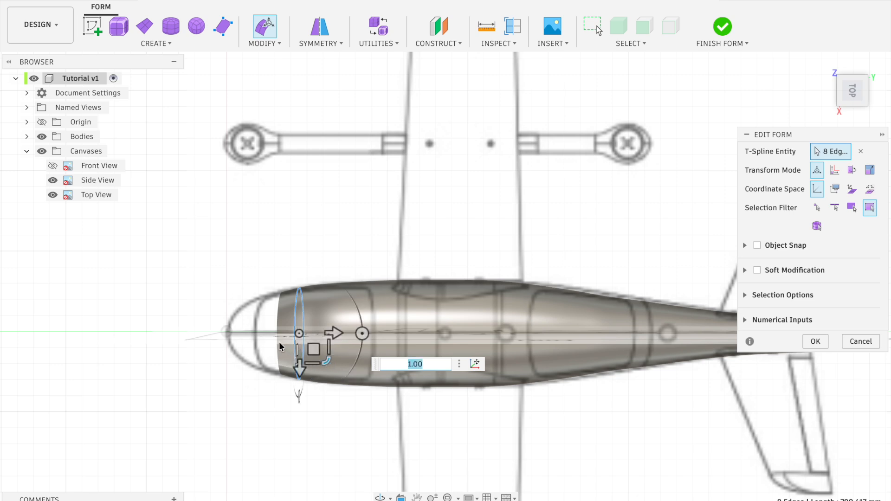
{"action": "double_click", "coordinate": [280, 325]}
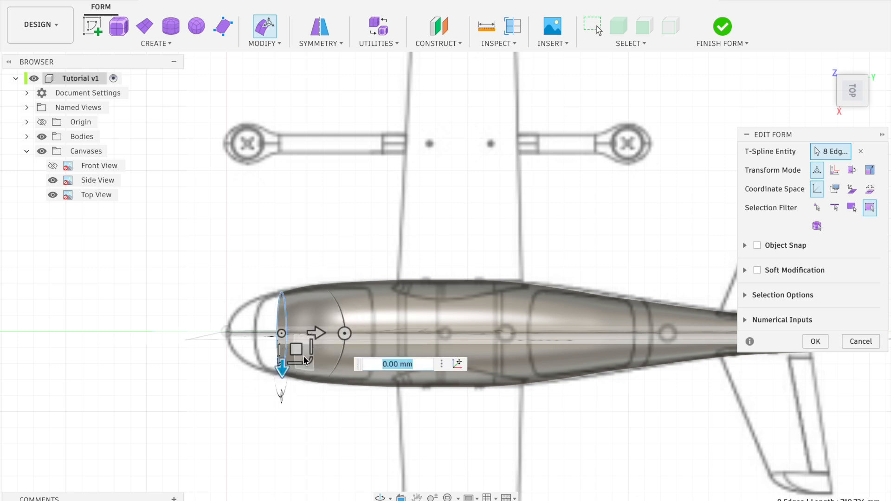
{"action": "left_click_drag", "start_coordinate": [305, 361], "coordinate": [310, 363]}
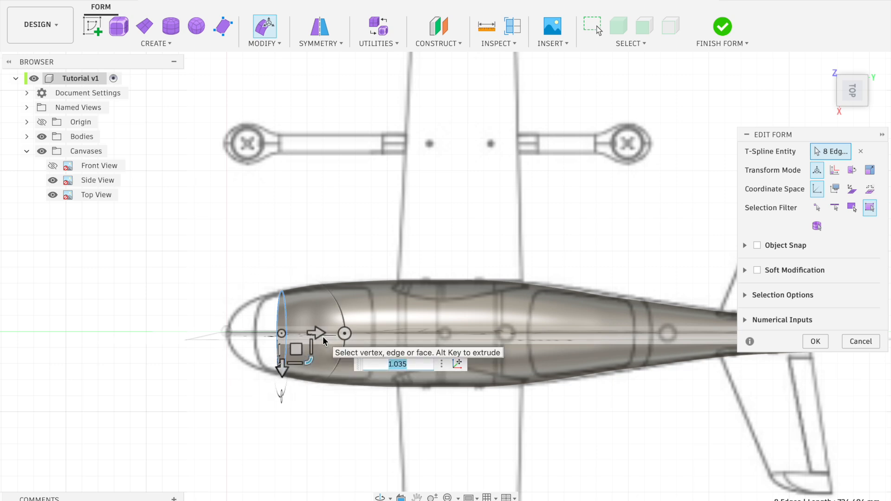
Extrude the front loop further towards the nose, scale it by 0.73, shrink it in the side view and move it -13.112 mm in Z
{"action": "left_click_drag", "start_coordinate": [313, 333], "coordinate": [277, 360]}
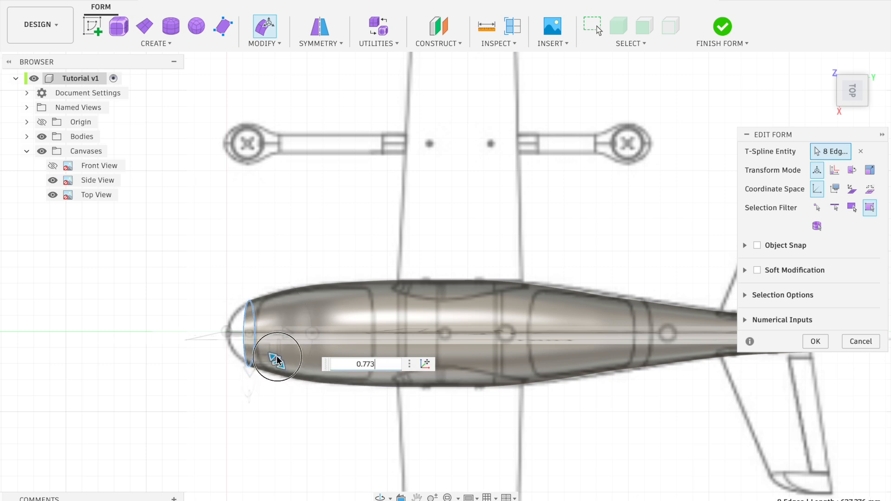
{"action": "left_click_drag", "start_coordinate": [278, 357], "coordinate": [276, 359]}
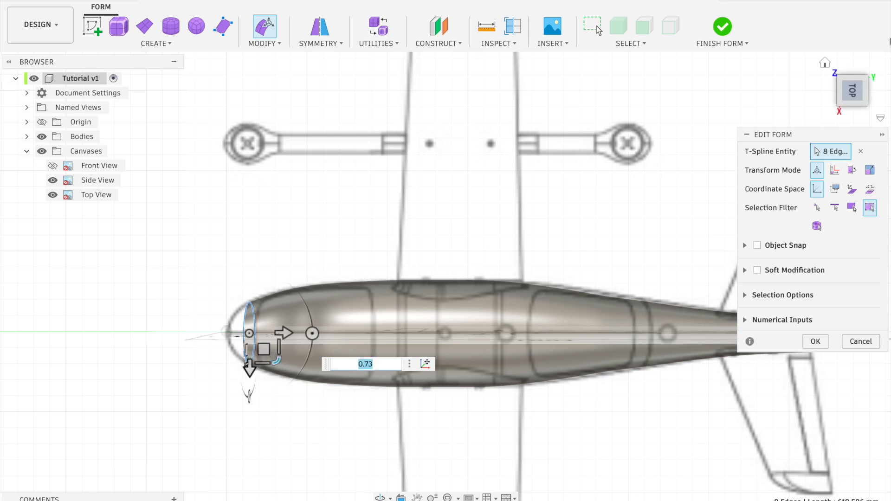
{"action": "left_click", "coordinate": [853, 115]}
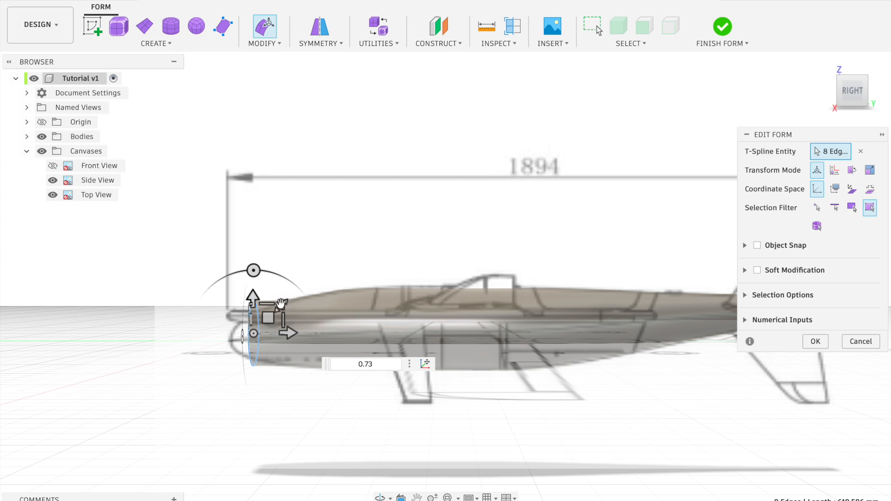
{"action": "left_click_drag", "start_coordinate": [282, 304], "coordinate": [268, 324]}
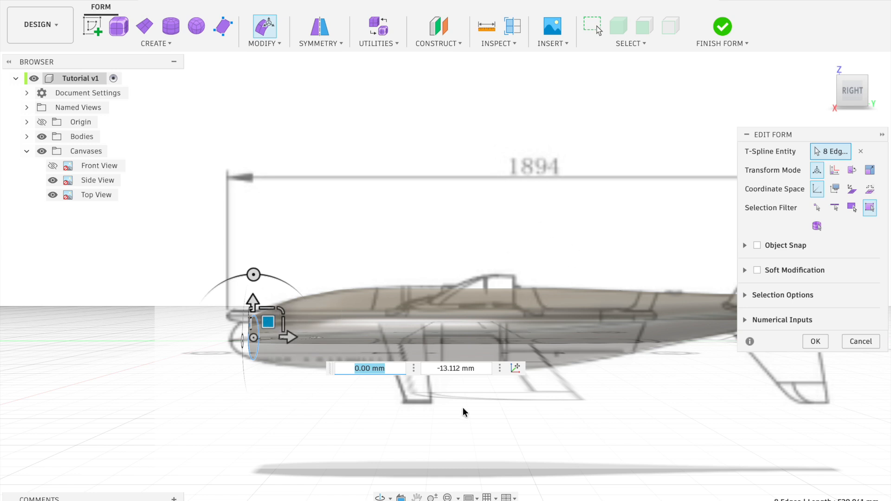
In the top view, extrude the front loop another 50 mm towards the nose tip and scale the new end by 0.572
{"action": "scroll", "coordinate": [311, 380], "scroll_direction": "up", "scroll_amount": 5}
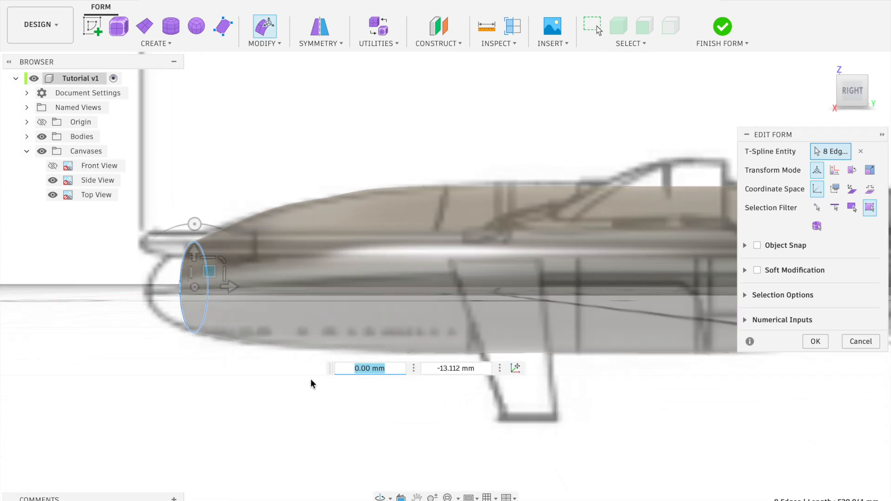
{"action": "scroll", "coordinate": [311, 380], "scroll_direction": "left", "scroll_amount": 1}
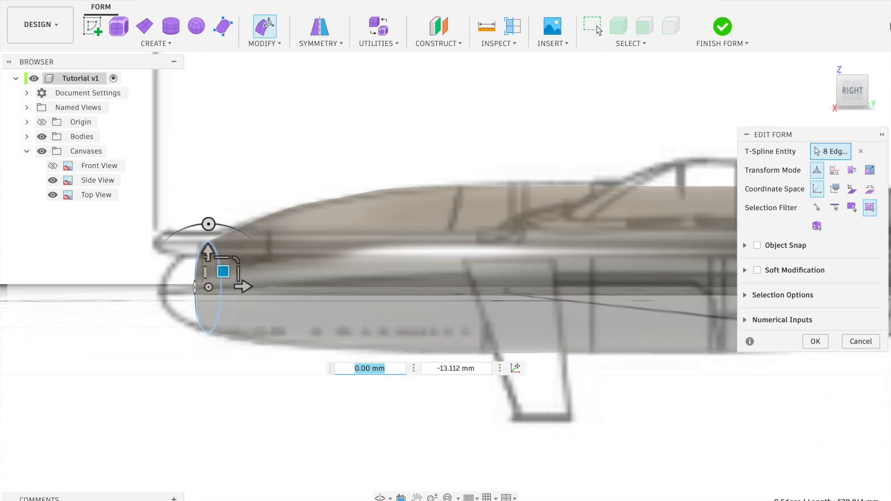
{"action": "left_click", "coordinate": [831, 88]}
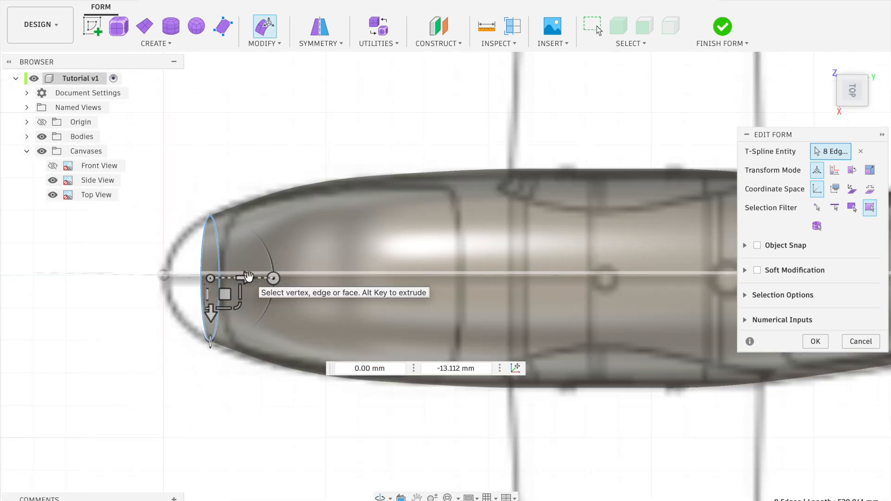
{"action": "left_click_drag", "start_coordinate": [248, 277], "coordinate": [220, 278]}
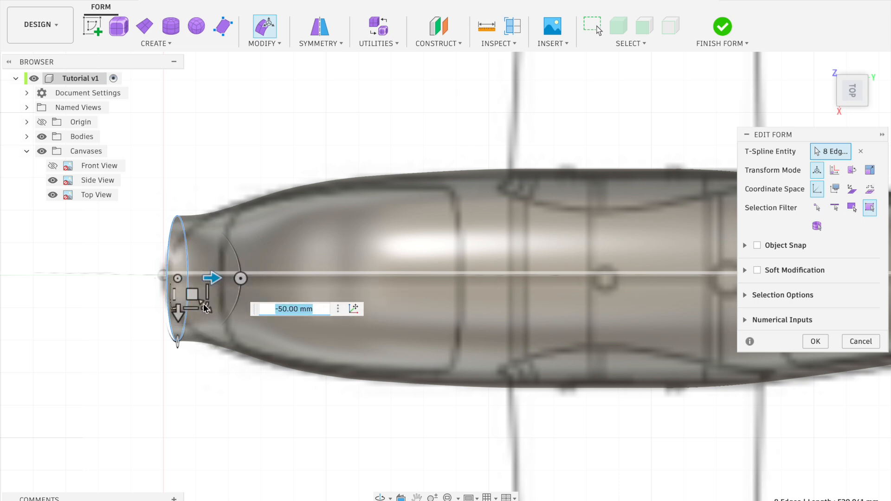
{"action": "left_click_drag", "start_coordinate": [206, 310], "coordinate": [198, 304]}
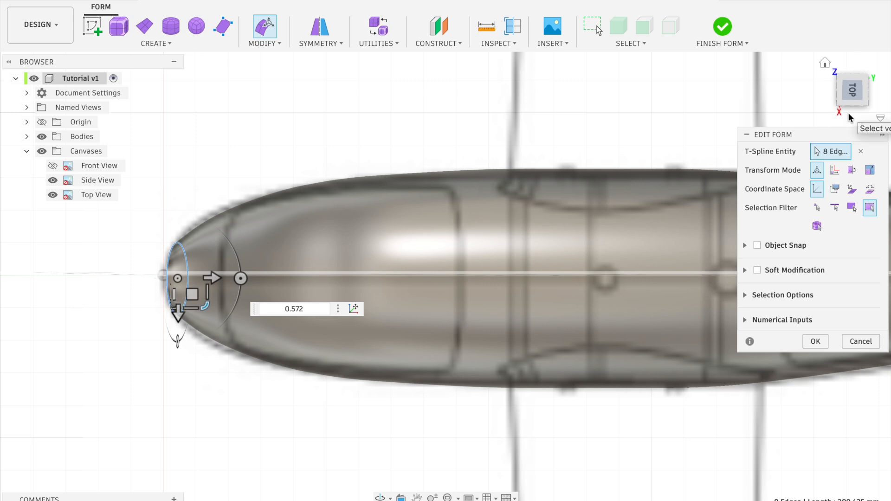
In the side view, scale the nose-tip loop down, move it -0.926 mm in both Y and Z, and finish the form edit
{"action": "left_click", "coordinate": [852, 112]}
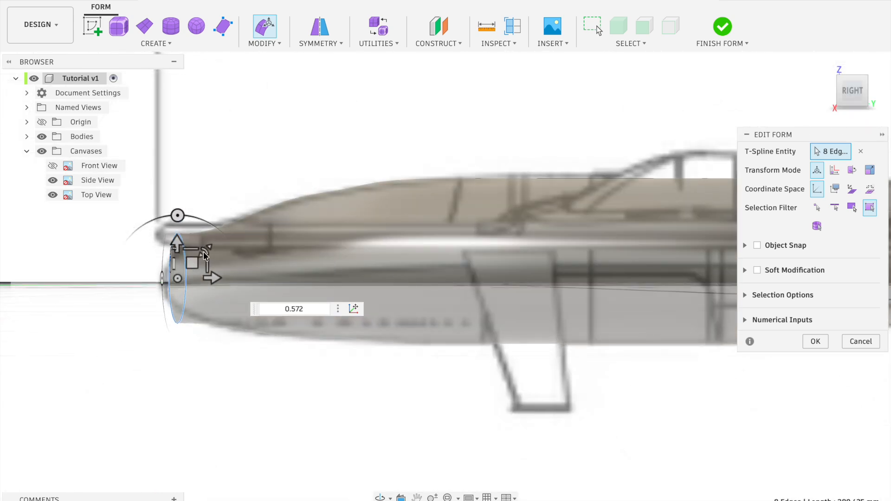
{"action": "left_click_drag", "start_coordinate": [206, 250], "coordinate": [191, 266]}
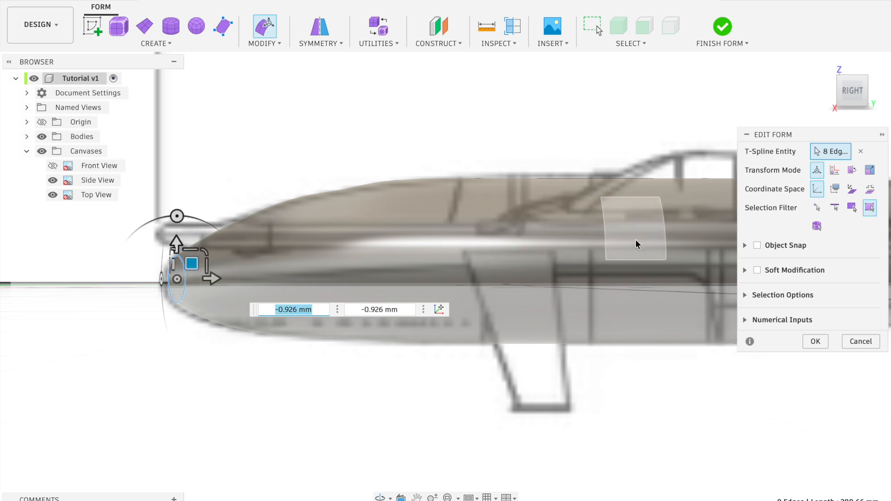
{"action": "left_click", "coordinate": [815, 342]}
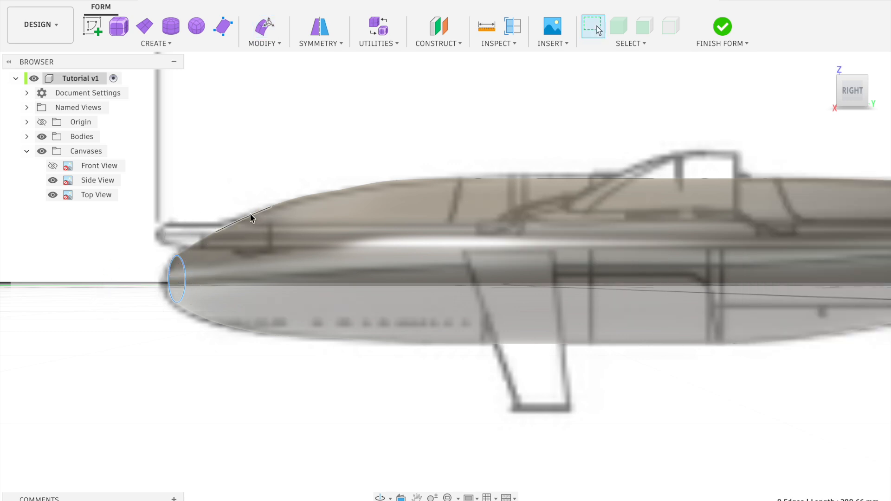
Hide all the reference canvases and select an edge on the side of the front fuselage
{"action": "left_click", "coordinate": [42, 151]}
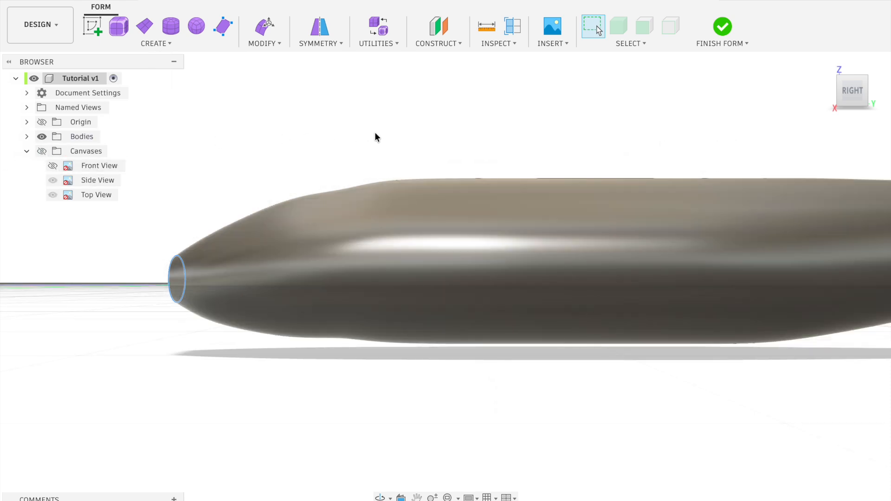
{"action": "left_click", "coordinate": [340, 214]}
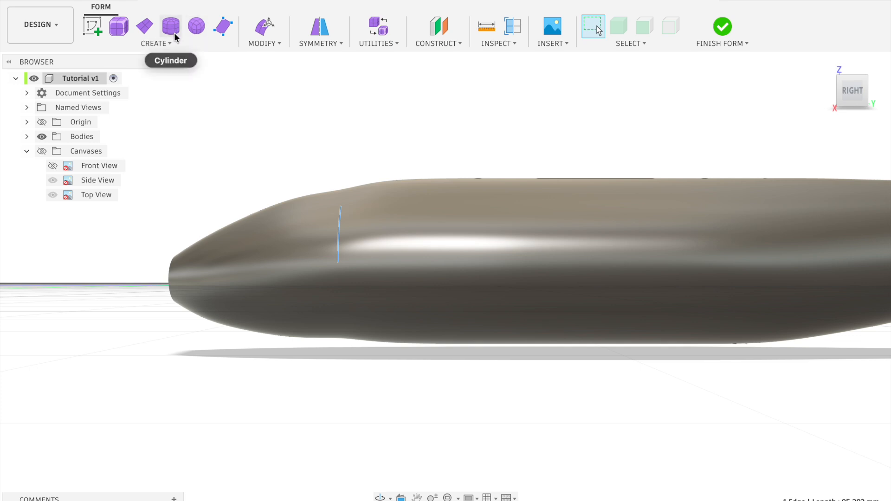
Start editing the T-Spline form again with the reference canvases shown and the selection filter limited to edges
{"action": "right_click", "coordinate": [390, 242]}
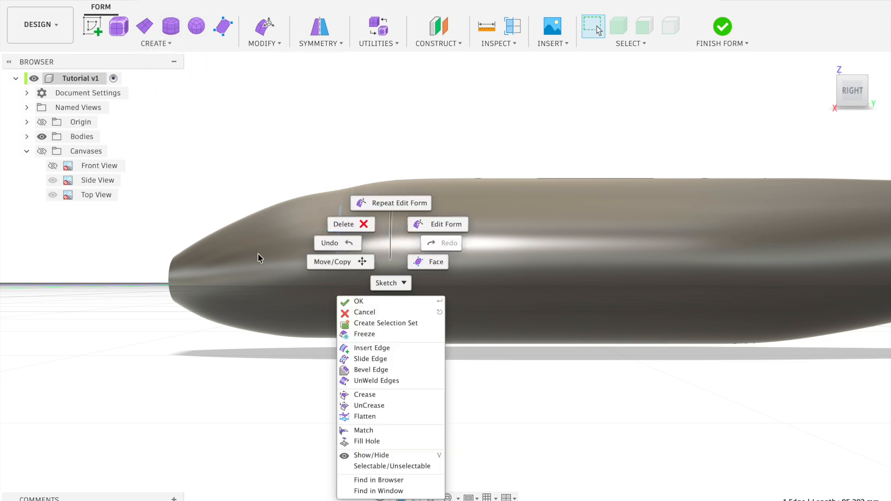
{"action": "left_click", "coordinate": [301, 310]}
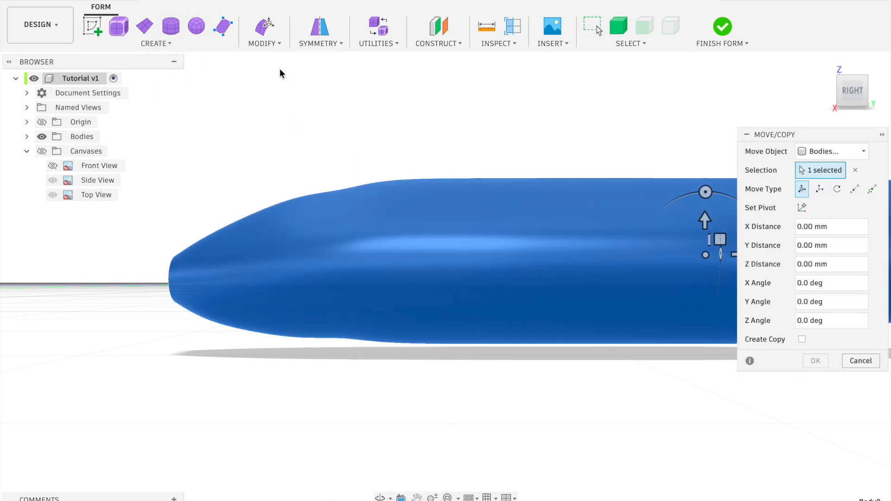
{"action": "left_click", "coordinate": [262, 44]}
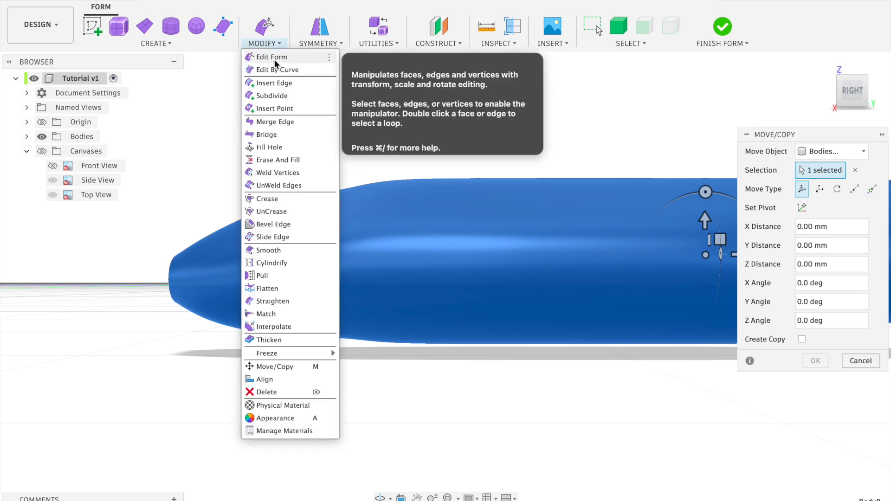
{"action": "left_click", "coordinate": [276, 60]}
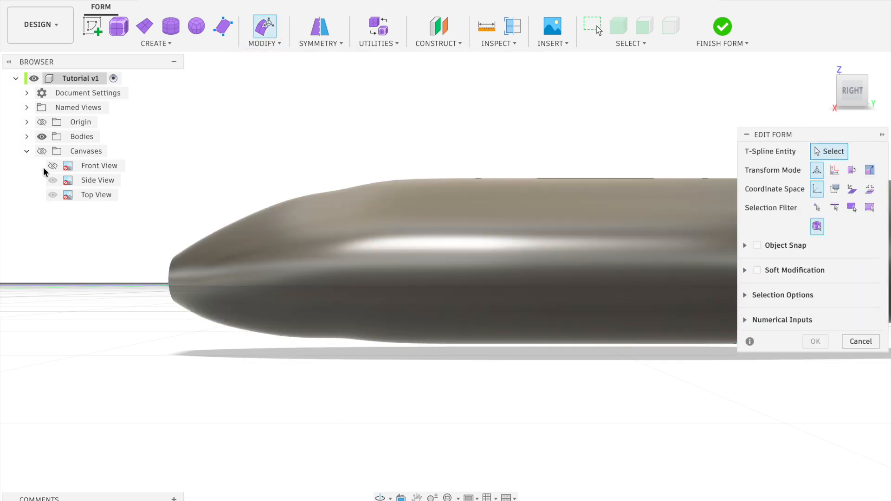
{"action": "left_click", "coordinate": [41, 150]}
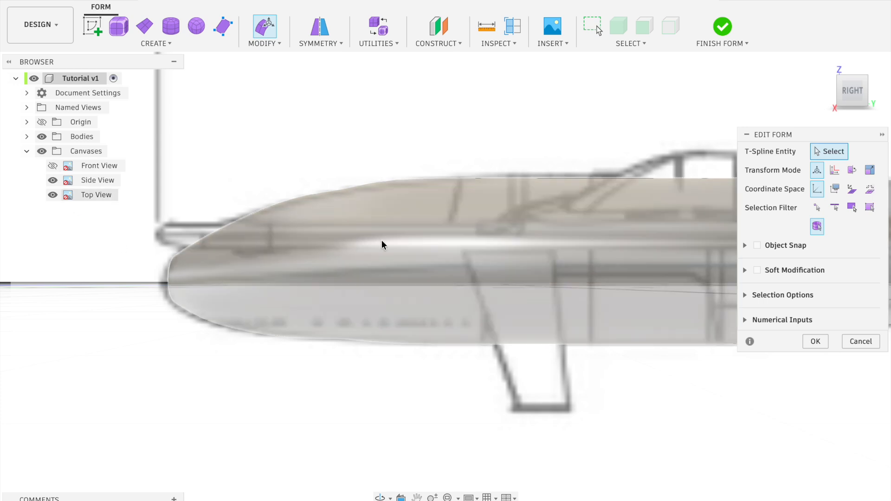
{"action": "left_click", "coordinate": [331, 236]}
{"action": "left_click", "coordinate": [814, 209]}
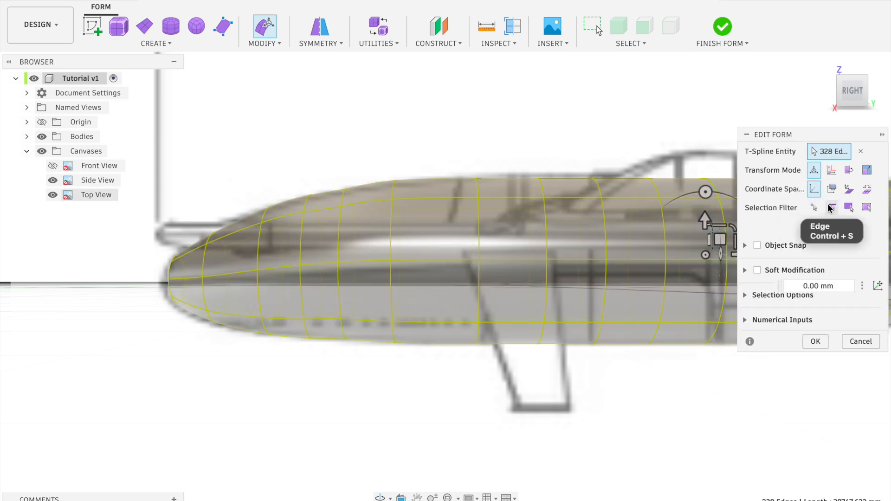
{"action": "left_click", "coordinate": [831, 209]}
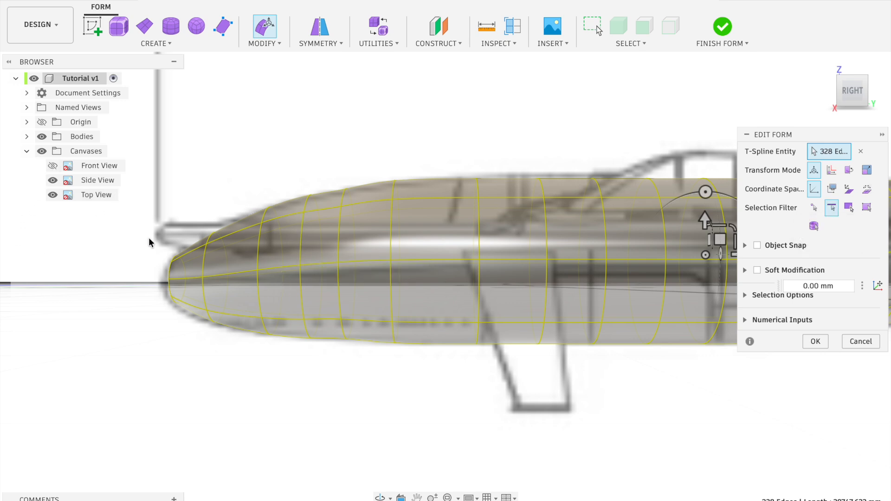
Scale the edge loop where the nose begins to taper by 1.035 and select the neighbouring loop closer to the nose
{"action": "scroll", "coordinate": [229, 371], "scroll_direction": "down", "scroll_amount": 3}
{"action": "scroll", "coordinate": [230, 370], "scroll_direction": "down", "scroll_amount": 1}
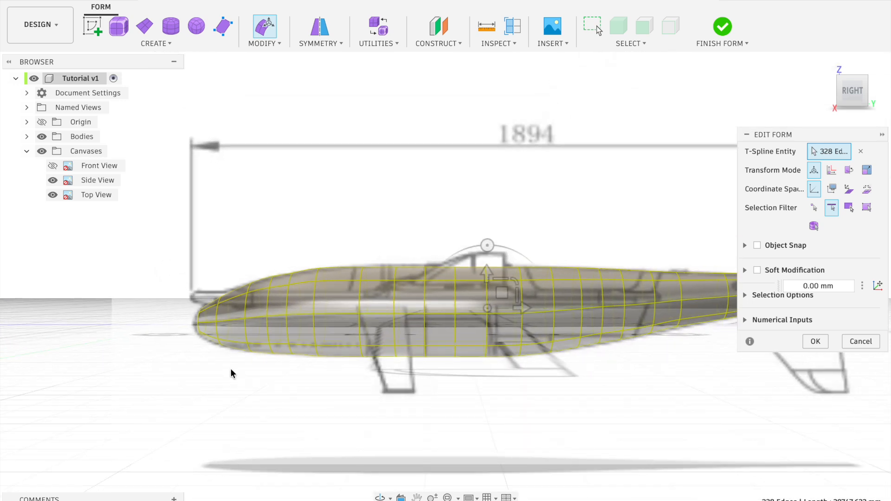
{"action": "scroll", "coordinate": [230, 369], "scroll_direction": "up", "scroll_amount": 3}
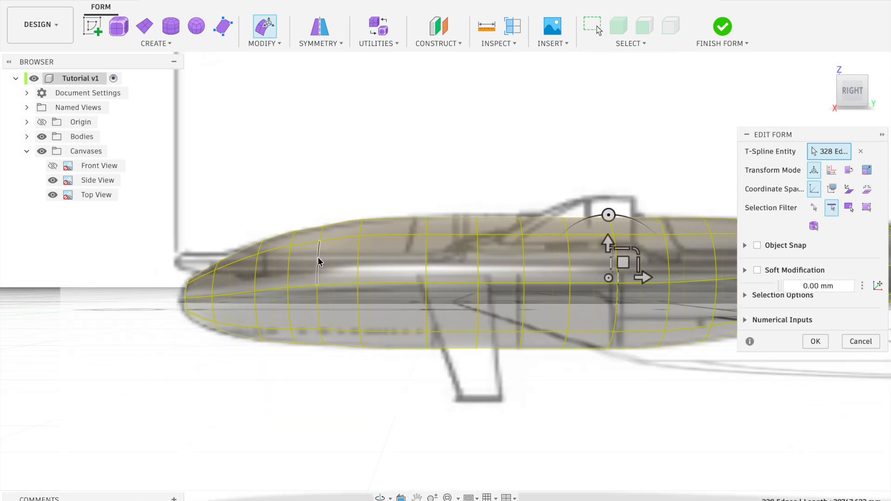
{"action": "left_click", "coordinate": [319, 261]}
{"action": "double_click", "coordinate": [318, 261]}
{"action": "left_click_drag", "start_coordinate": [355, 255], "coordinate": [353, 259]}
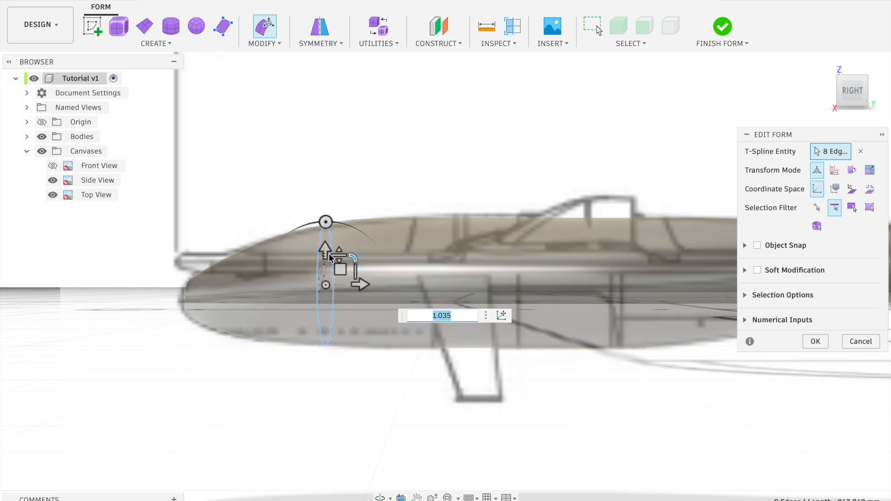
{"action": "double_click", "coordinate": [305, 255]}
{"action": "middle_click_drag", "start_coordinate": [321, 275], "coordinate": [313, 285], "text": "shift"}
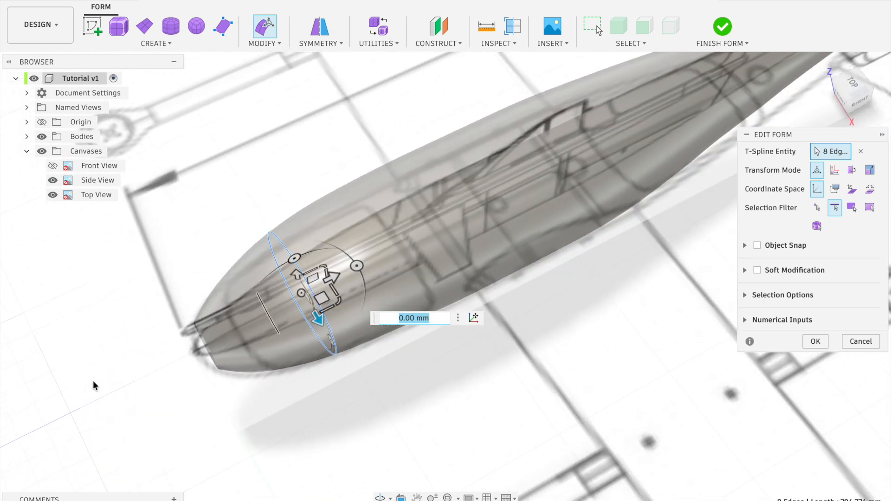
In the top view, extend the nose-tip edge loop by -25 mm along the fuselage and scale the end by 0.087
{"action": "left_click", "coordinate": [855, 88]}
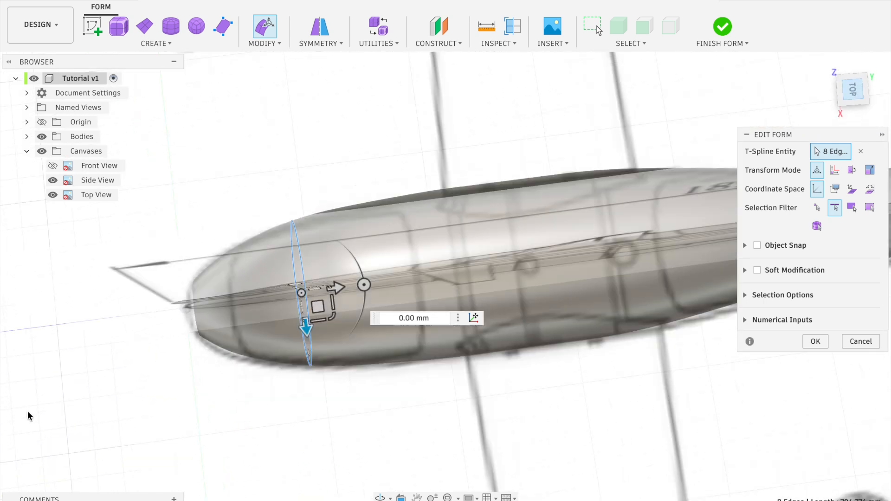
{"action": "double_click", "coordinate": [194, 288]}
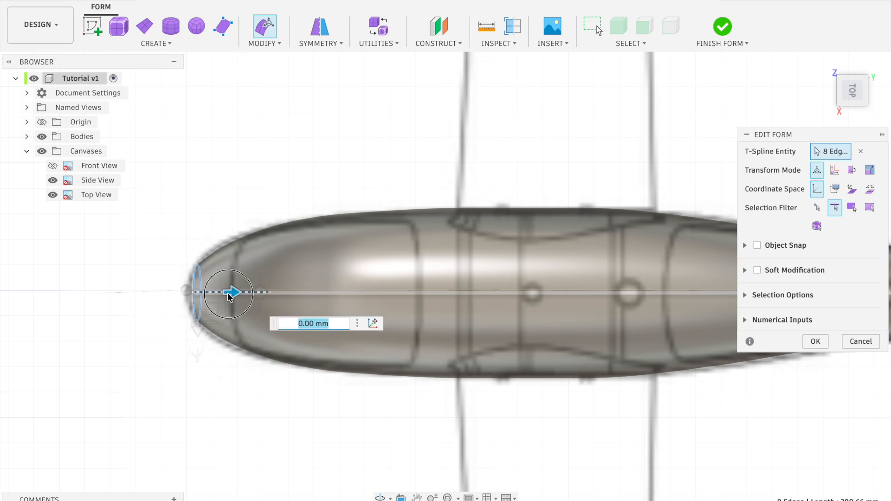
{"action": "left_click_drag", "start_coordinate": [233, 296], "coordinate": [227, 296]}
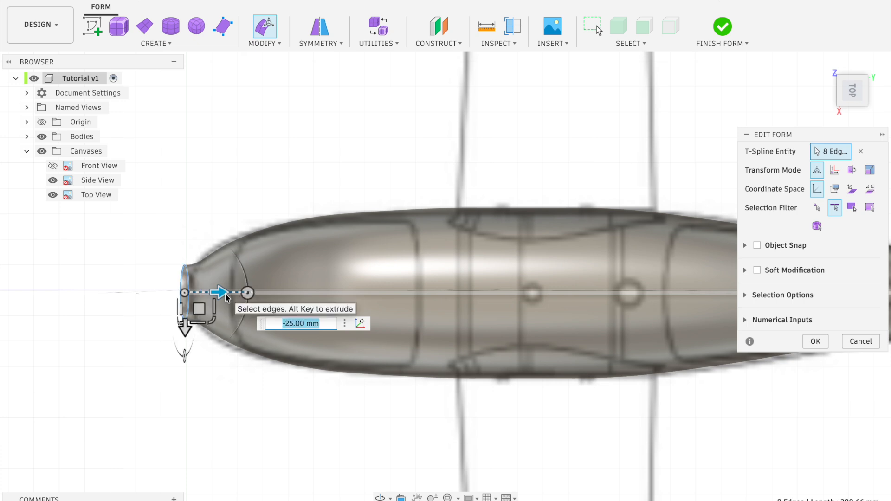
{"action": "left_click_drag", "start_coordinate": [215, 324], "coordinate": [186, 296]}
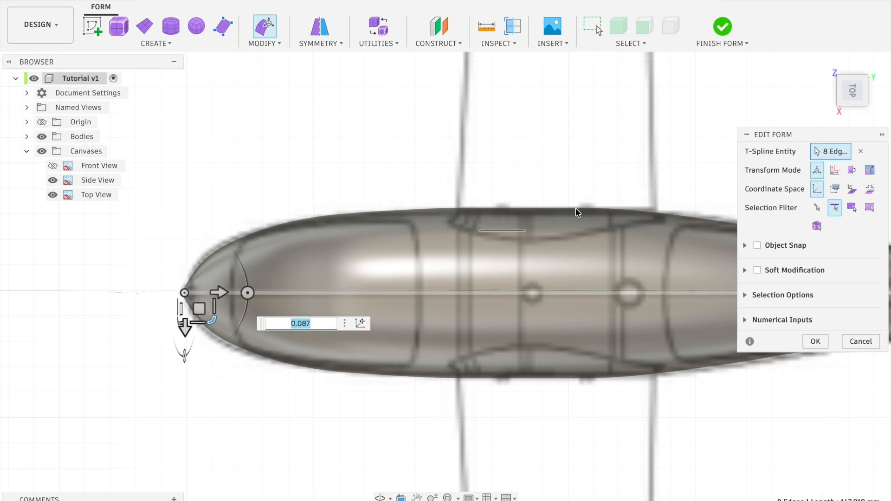
In the side view, try to scale the nose-tip loop by 0.228 and hide the reference canvases
{"action": "left_click", "coordinate": [852, 113]}
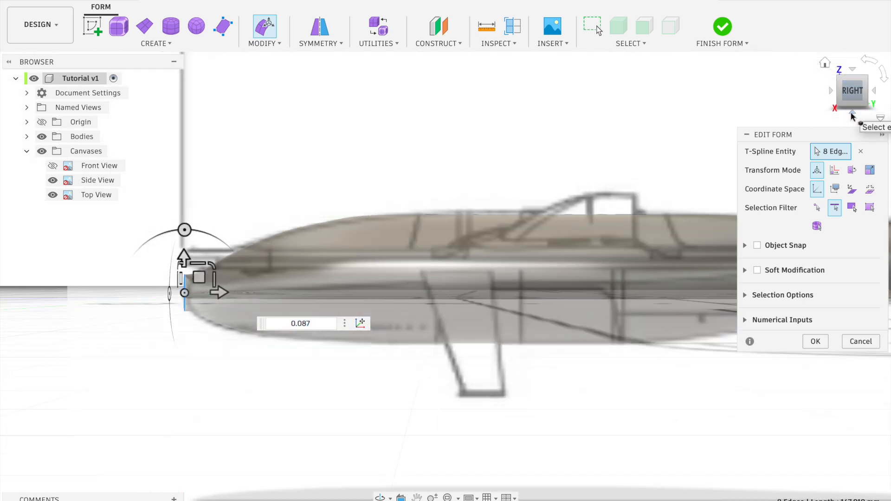
{"action": "left_click_drag", "start_coordinate": [211, 264], "coordinate": [209, 284]}
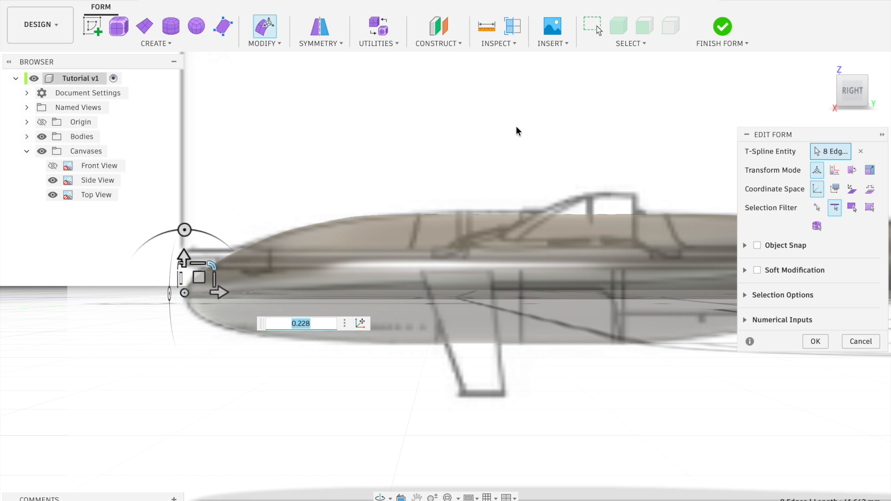
{"action": "scroll", "coordinate": [428, 177], "scroll_direction": "right", "scroll_amount": 2}
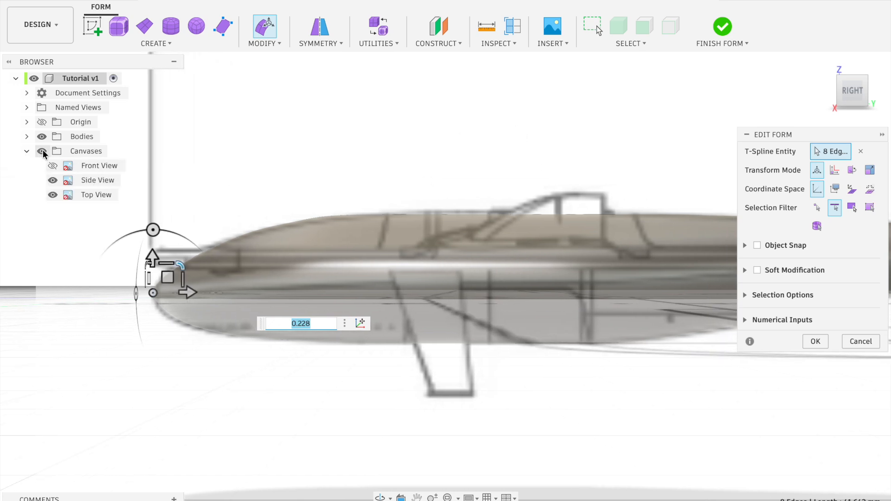
{"action": "left_click", "coordinate": [42, 152]}
Try to close the nose tip in the side view by scaling its end loop by 0.30
{"action": "left_click_drag", "start_coordinate": [209, 314], "coordinate": [210, 314]}
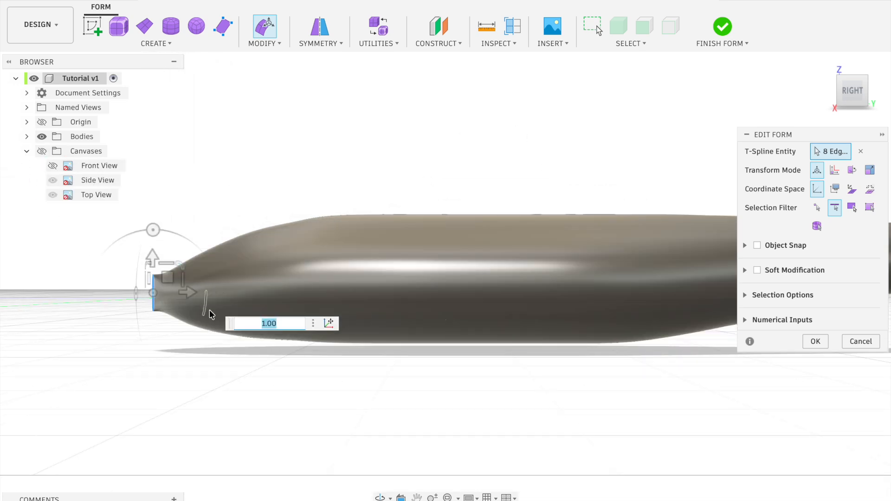
{"action": "scroll", "coordinate": [226, 311], "scroll_direction": "up", "scroll_amount": 1}
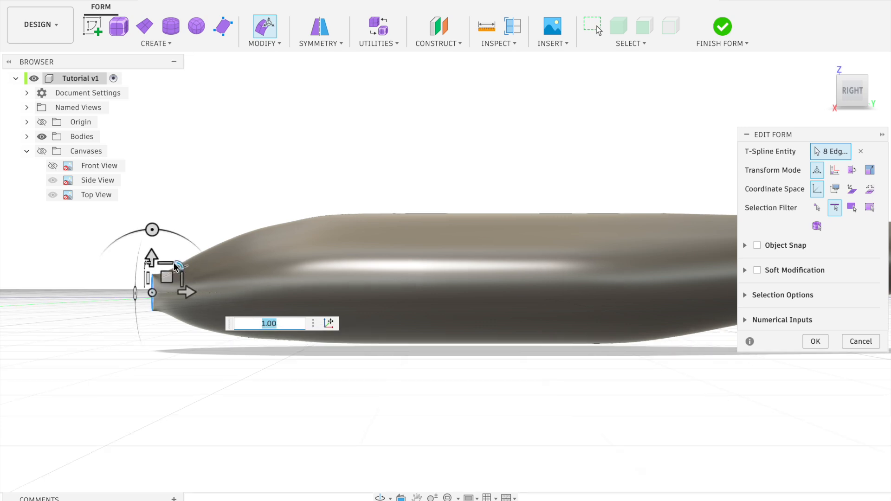
{"action": "left_click_drag", "start_coordinate": [181, 265], "coordinate": [172, 280]}
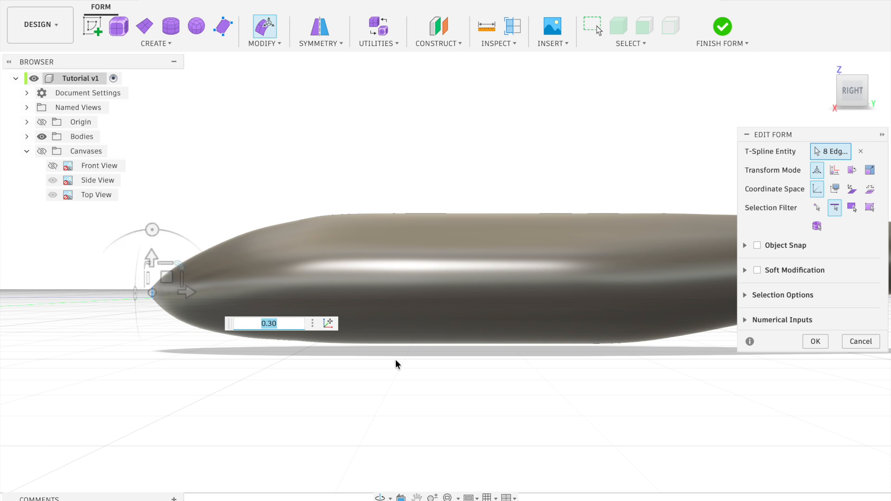
{"action": "scroll", "coordinate": [415, 364], "scroll_direction": "down", "scroll_amount": 3}
{"action": "scroll", "coordinate": [415, 364], "scroll_direction": "down", "scroll_amount": 3}
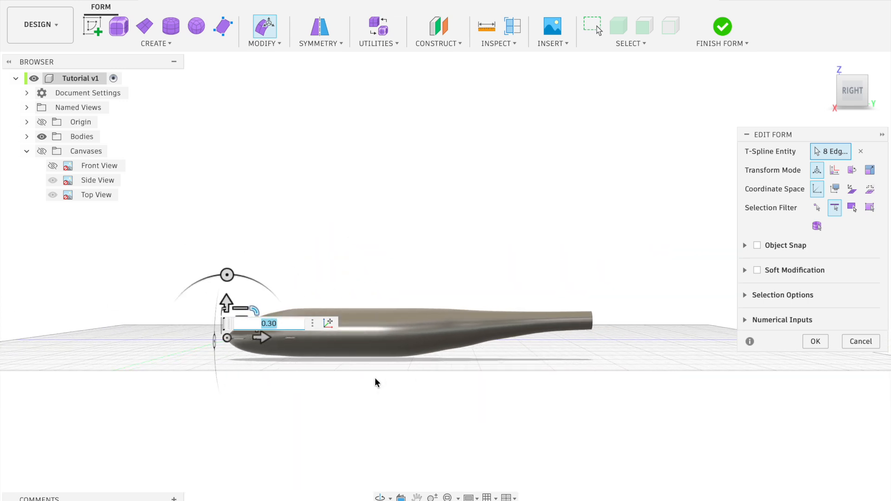
Show the reference canvases again and examine how the whole fuselage matches them from the side and from above
{"action": "left_click", "coordinate": [41, 151]}
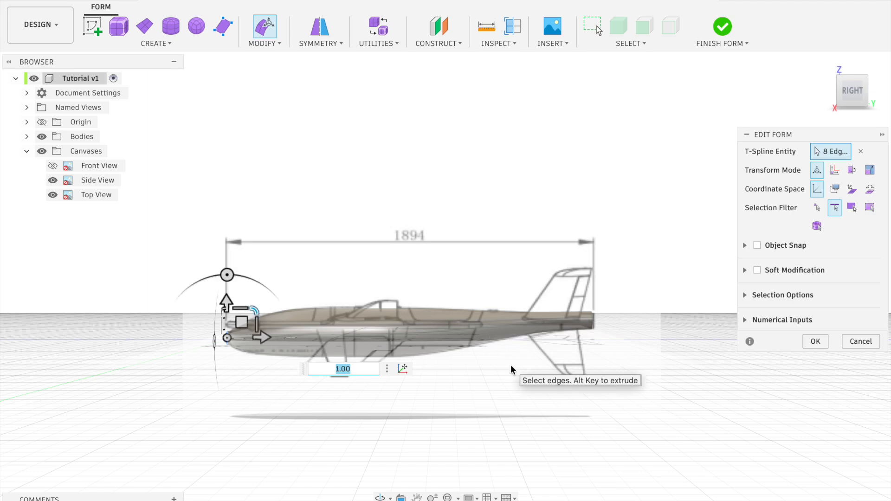
{"action": "scroll", "coordinate": [526, 368], "scroll_direction": "left", "scroll_amount": 10, "text": "shift"}
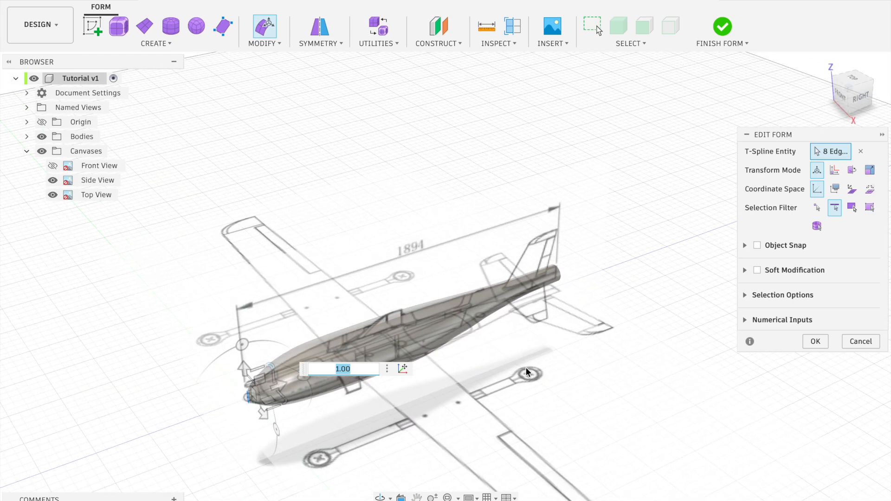
{"action": "scroll", "coordinate": [526, 368], "scroll_direction": "left", "scroll_amount": 2, "text": "shift"}
{"action": "scroll", "coordinate": [521, 370], "scroll_direction": "up", "scroll_amount": 10, "text": "shift"}
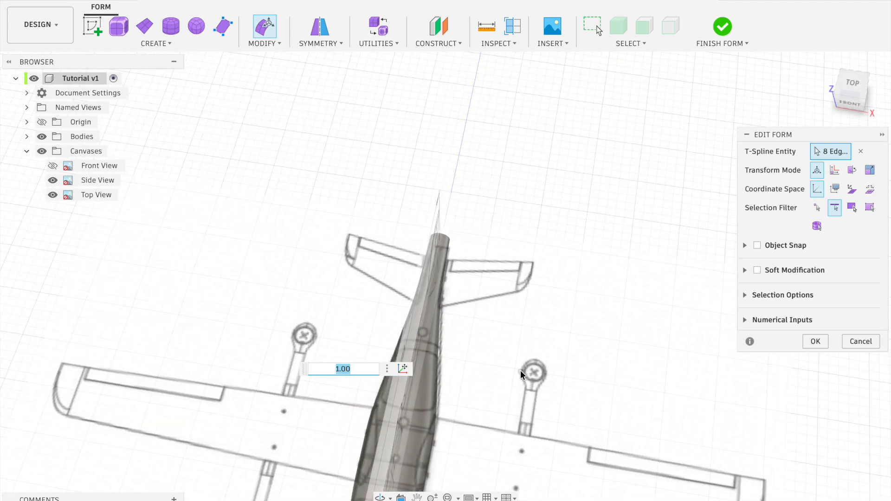
{"action": "scroll", "coordinate": [521, 374], "scroll_direction": "down", "scroll_amount": 6}
{"action": "scroll", "coordinate": [477, 333], "scroll_direction": "up", "scroll_amount": 3, "text": "shift"}
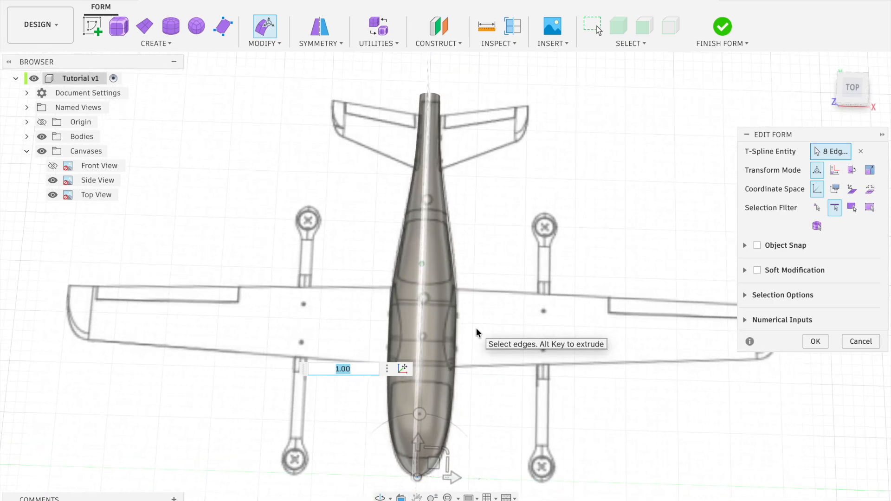
{"action": "scroll", "coordinate": [477, 332], "scroll_direction": "left", "scroll_amount": 2, "text": "shift"}
{"action": "scroll", "coordinate": [477, 333], "scroll_direction": "left", "scroll_amount": 4, "text": "shift"}
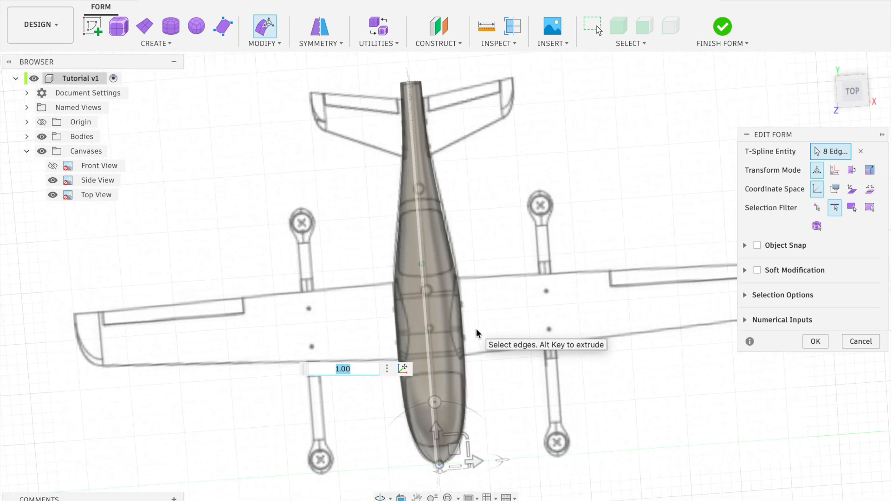
{"action": "scroll", "coordinate": [477, 333], "scroll_direction": "right", "scroll_amount": 6, "text": "shift"}
{"action": "scroll", "coordinate": [477, 333], "scroll_direction": "down", "scroll_amount": 10, "text": "shift"}
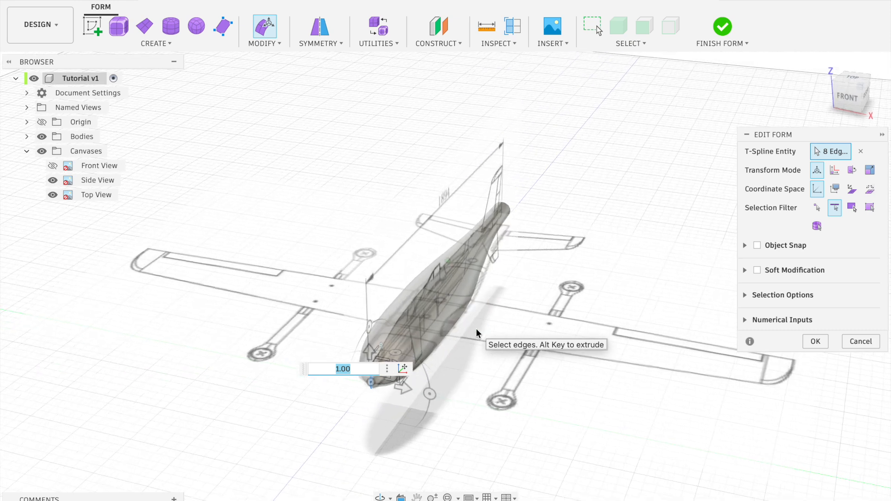
Finish the form edit and hide all the reference canvases
{"action": "left_click", "coordinate": [813, 341]}
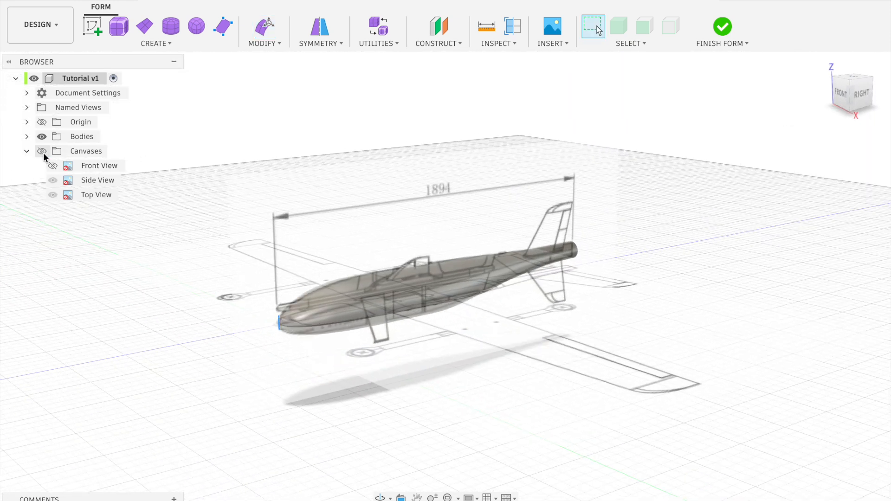
{"action": "left_click", "coordinate": [42, 152]}
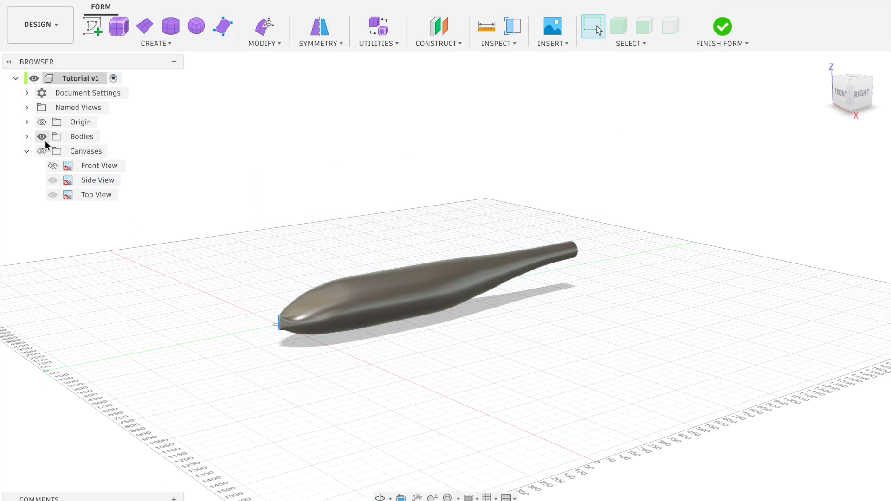
Expand the list of bodies, look through the fuselage body's options and select an edge on the fuselage's side
{"action": "left_click", "coordinate": [26, 136]}
{"action": "left_click", "coordinate": [83, 149]}
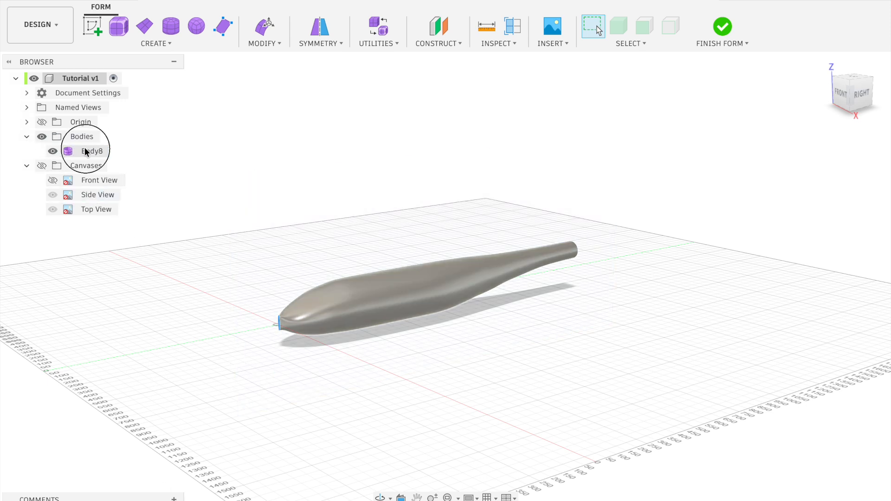
{"action": "right_click", "coordinate": [86, 151]}
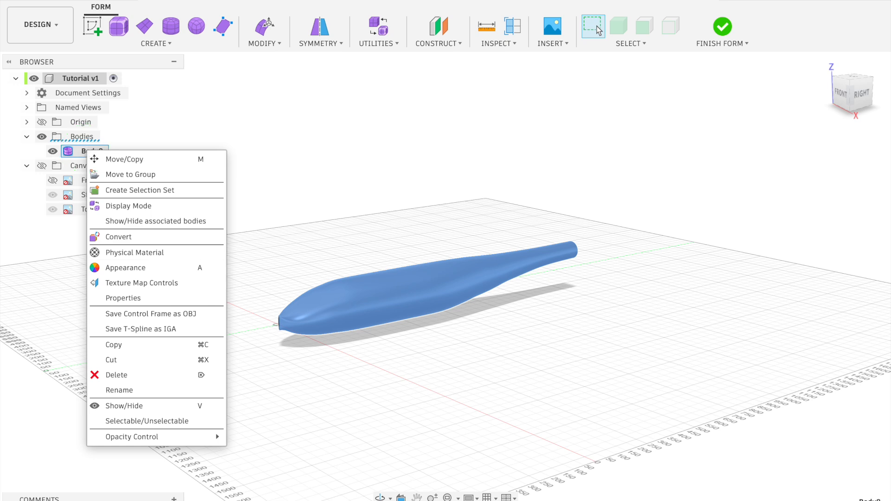
{"action": "key", "text": "Escape"}
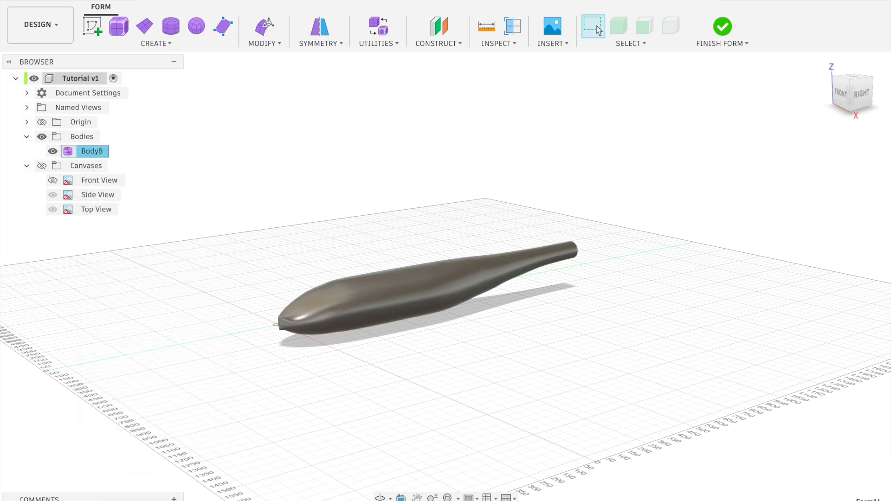
{"action": "left_click", "coordinate": [400, 295]}
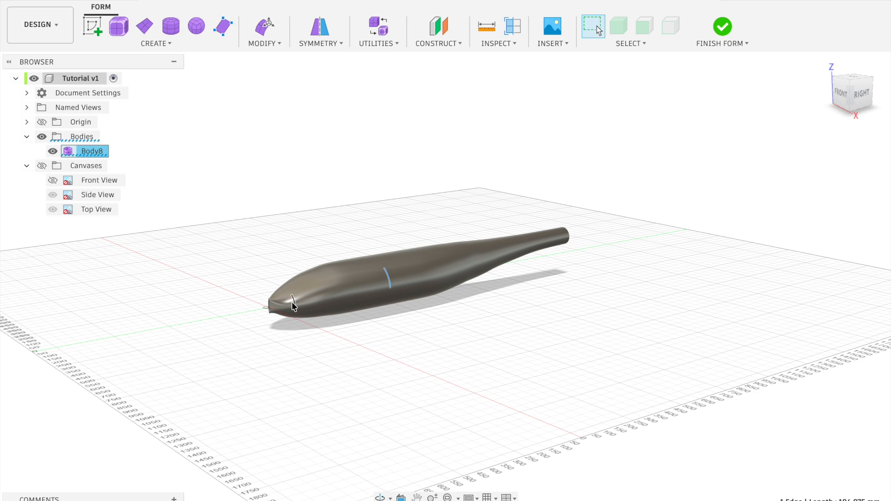
{"action": "scroll", "coordinate": [278, 311], "scroll_direction": "up", "scroll_amount": 10, "text": "shift"}
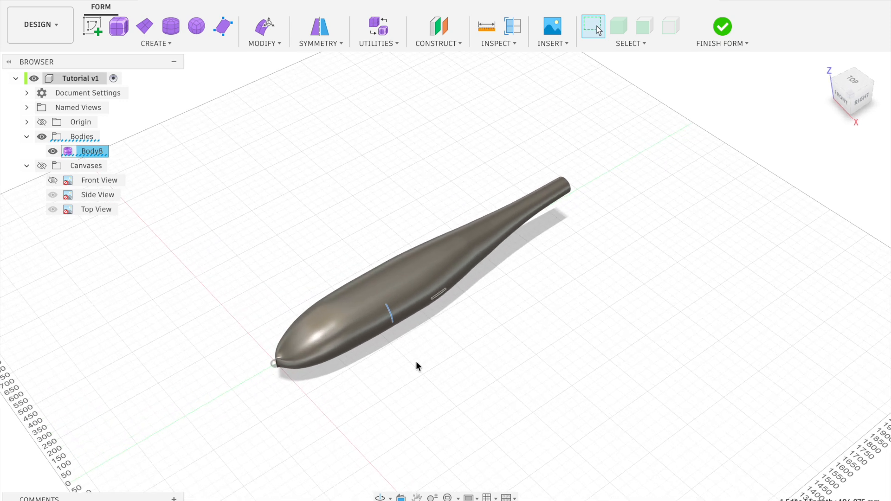
Close the fuselage's nose tip by uniformly scaling its open end edge loop to about 0.011 with Edit Form
{"action": "scroll", "coordinate": [277, 358], "scroll_direction": "up", "scroll_amount": 6}
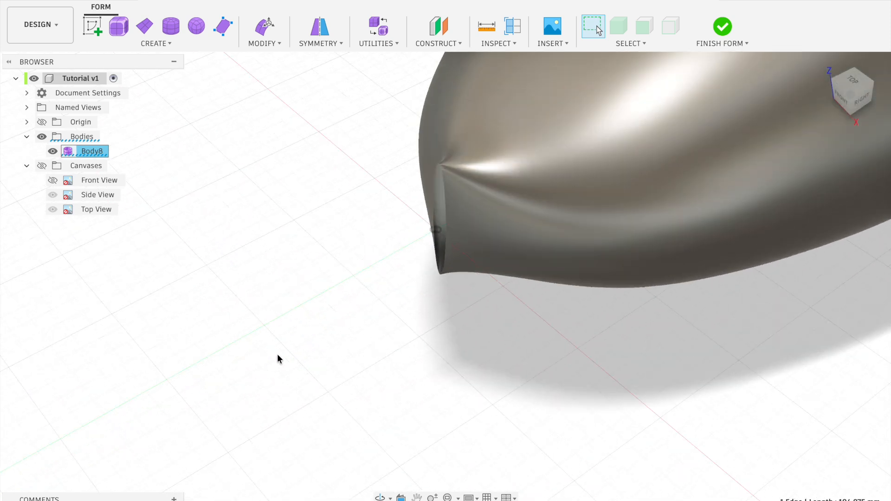
{"action": "scroll", "coordinate": [276, 358], "scroll_direction": "down", "scroll_amount": 2}
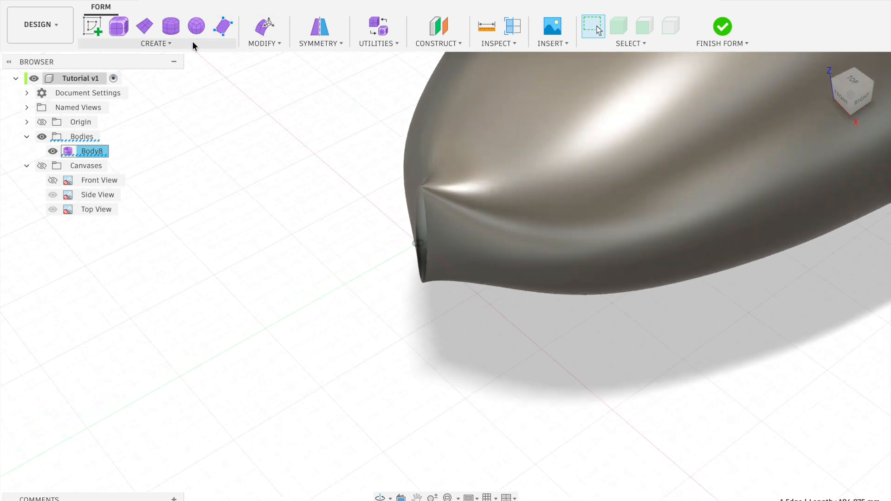
{"action": "left_click", "coordinate": [267, 47]}
{"action": "left_click", "coordinate": [266, 61]}
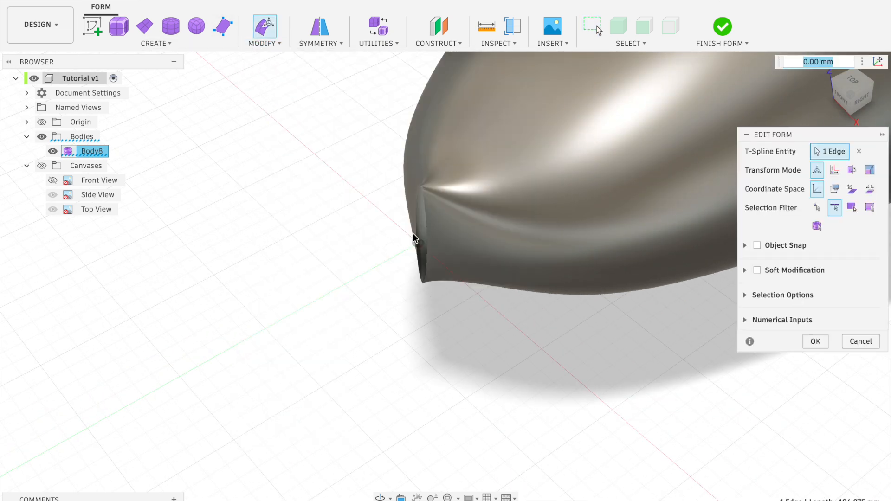
{"action": "double_click", "coordinate": [424, 235]}
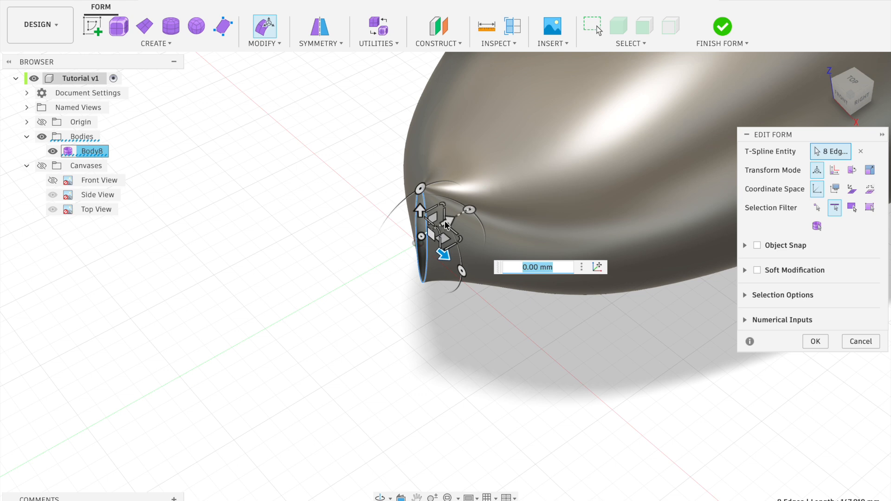
{"action": "left_click_drag", "start_coordinate": [439, 232], "coordinate": [385, 314]}
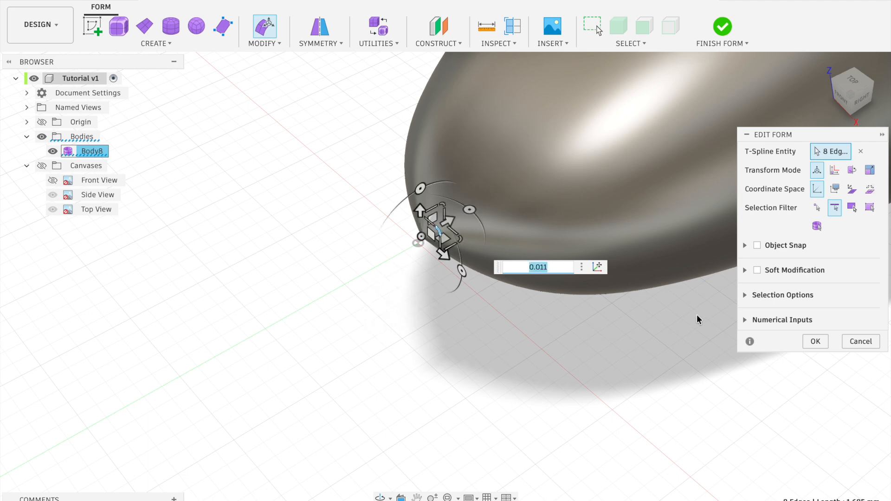
{"action": "left_click", "coordinate": [813, 341]}
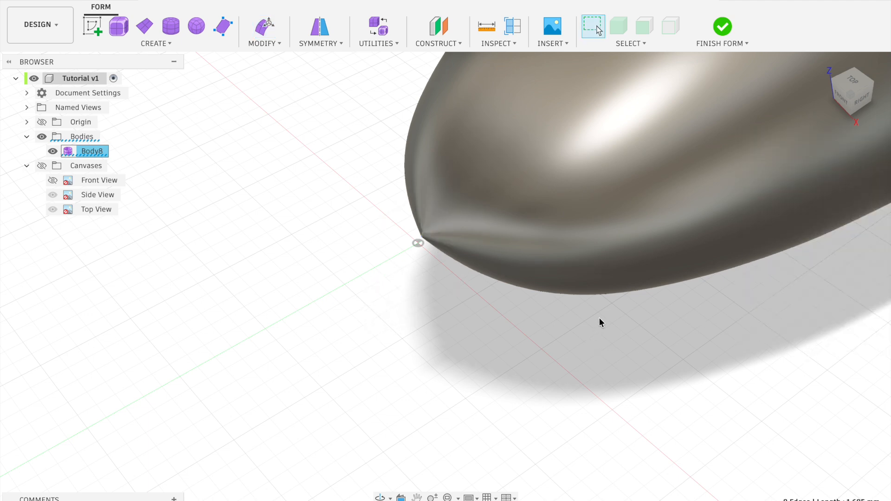
Examine the closed nose tip and look through the options offered for a nose edge and for the fuselage body
{"action": "scroll", "coordinate": [598, 319], "scroll_direction": "down", "scroll_amount": 5, "text": "shift"}
{"action": "scroll", "coordinate": [605, 316], "scroll_direction": "down", "scroll_amount": 5, "text": "shift"}
{"action": "scroll", "coordinate": [605, 319], "scroll_direction": "up", "scroll_amount": 5, "text": "shift"}
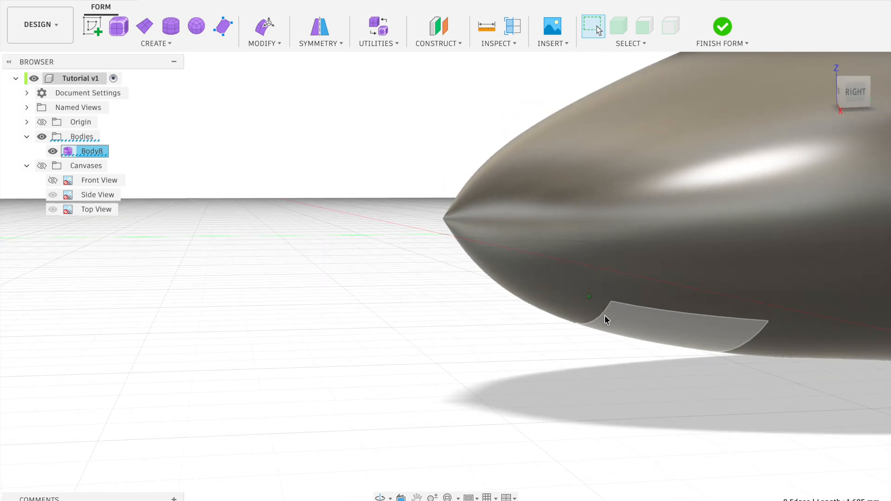
{"action": "right_click", "coordinate": [636, 201]}
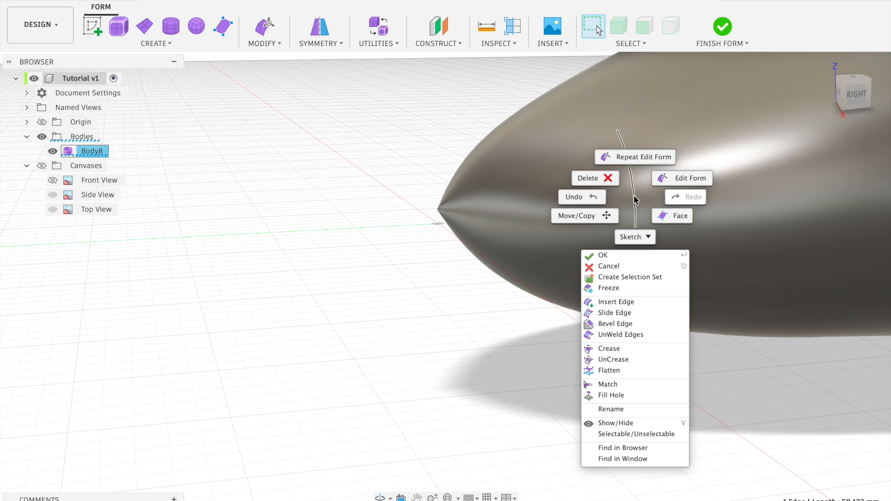
{"action": "left_click", "coordinate": [503, 313]}
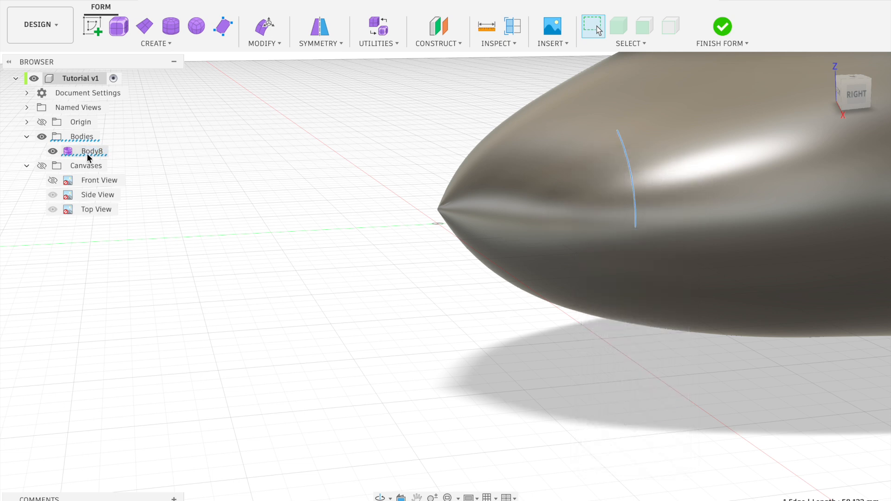
{"action": "right_click", "coordinate": [89, 155]}
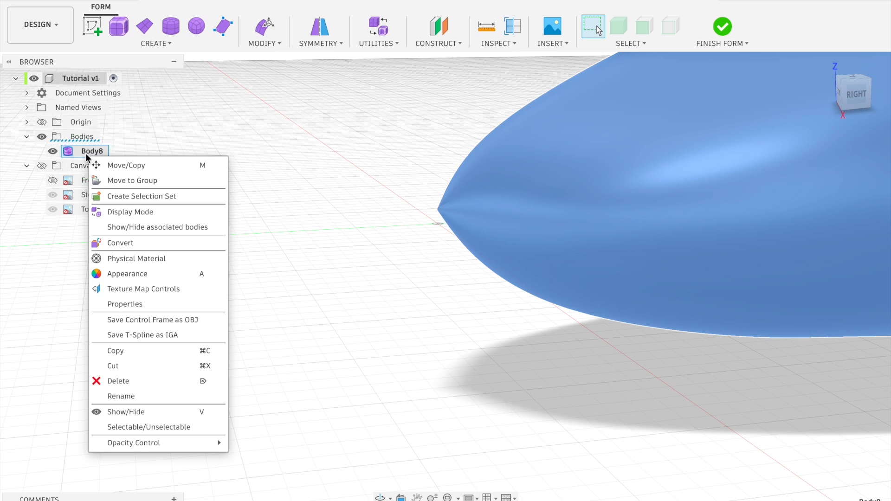
{"action": "left_click", "coordinate": [87, 155]}
{"action": "scroll", "coordinate": [103, 362], "scroll_direction": "up", "scroll_amount": 5}
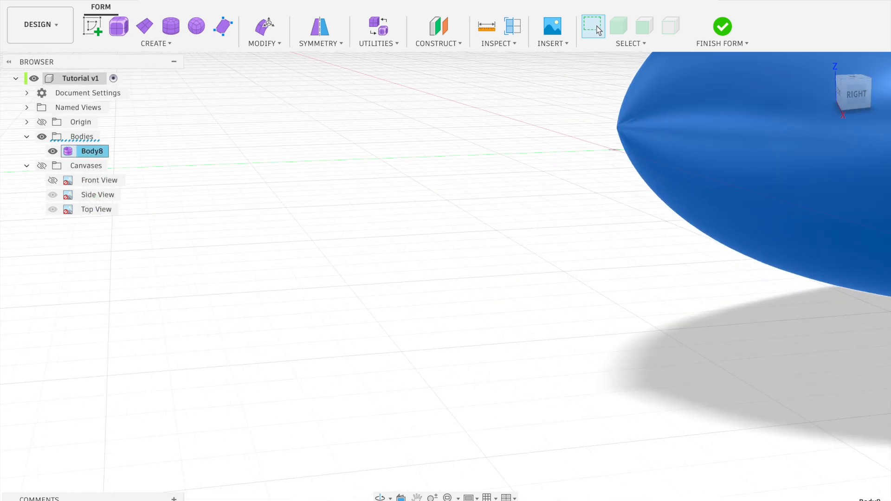
Finish the form edit, then look through the options of the fuselage's surface body and its form feature
{"action": "left_click", "coordinate": [723, 26]}
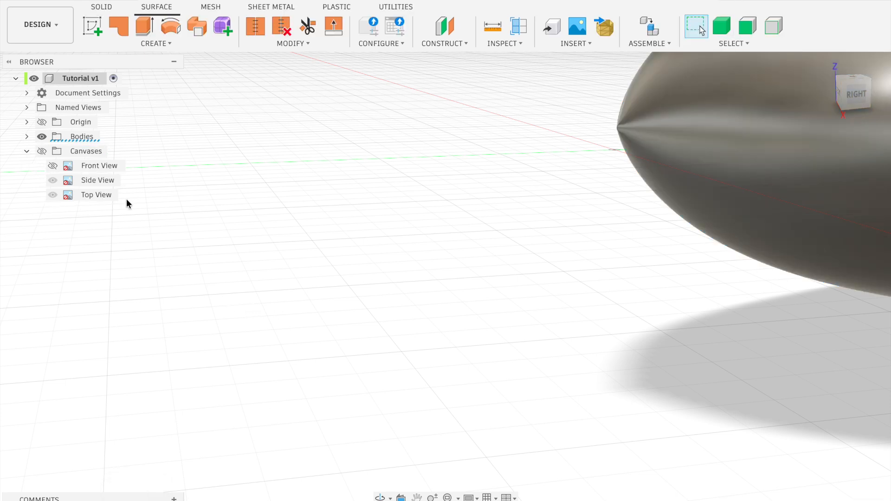
{"action": "right_click", "coordinate": [73, 140]}
{"action": "left_click", "coordinate": [26, 137]}
{"action": "right_click", "coordinate": [91, 152]}
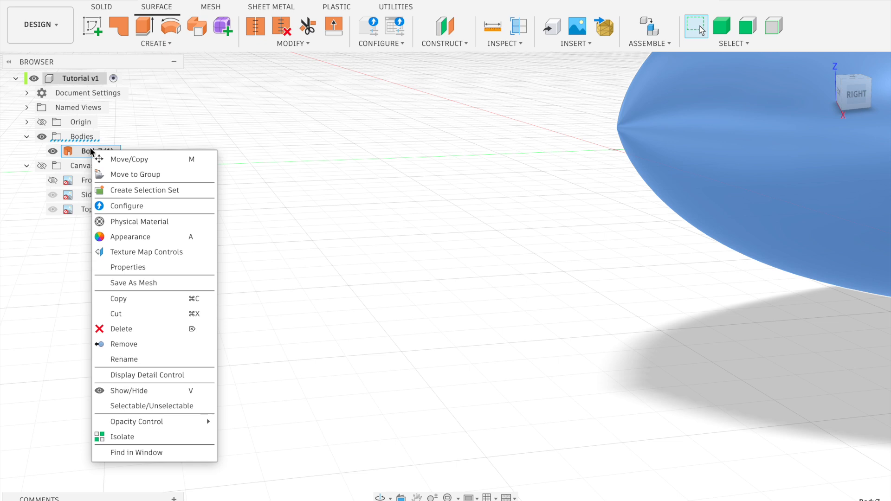
{"action": "right_click", "coordinate": [138, 500]}
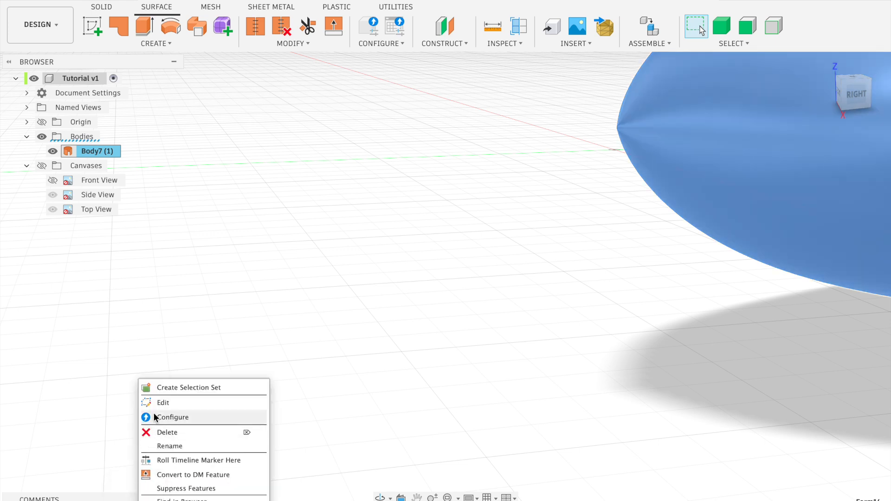
{"action": "left_click", "coordinate": [328, 413]}
{"action": "double_click", "coordinate": [688, 162]}
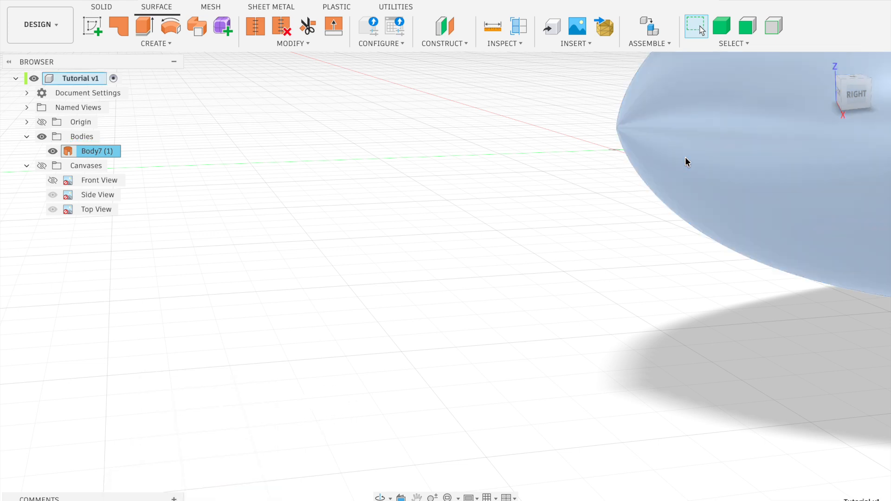
{"action": "right_click", "coordinate": [687, 162]}
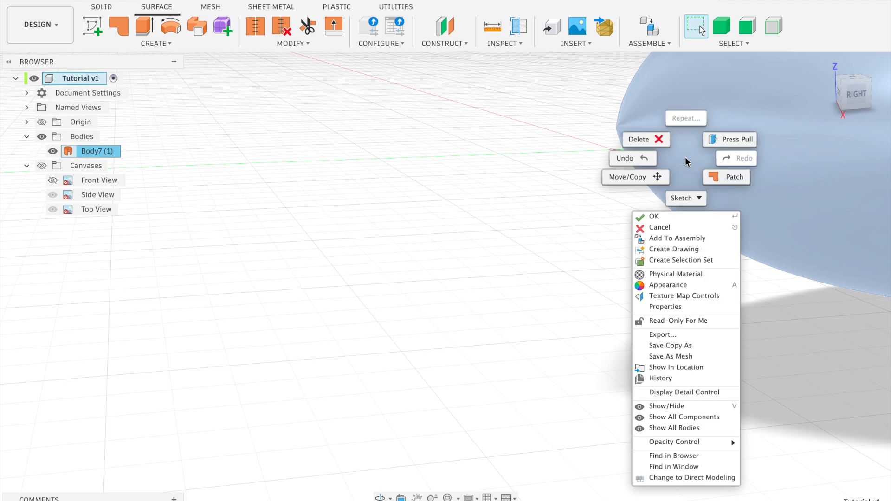
{"action": "key", "text": "Escape"}
Thicken the fuselage surface on one side by -10 mm as a new body
{"action": "type", "text": "s"}
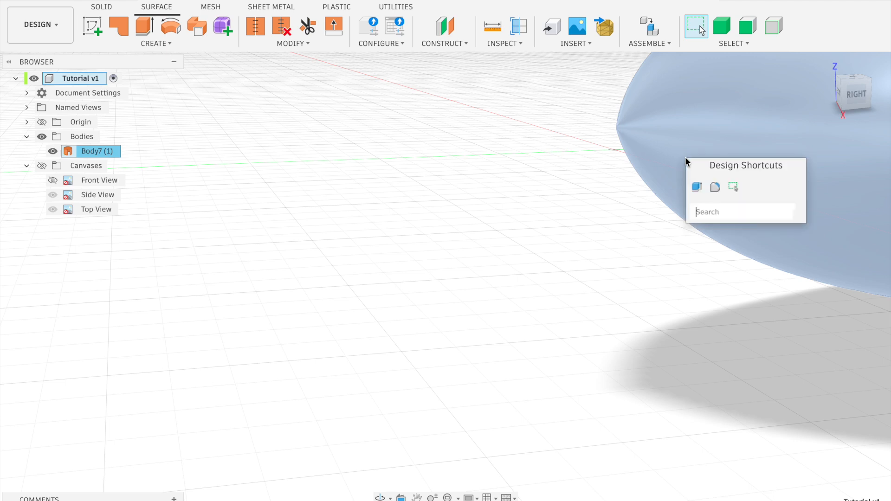
{"action": "type", "text": "thi"}
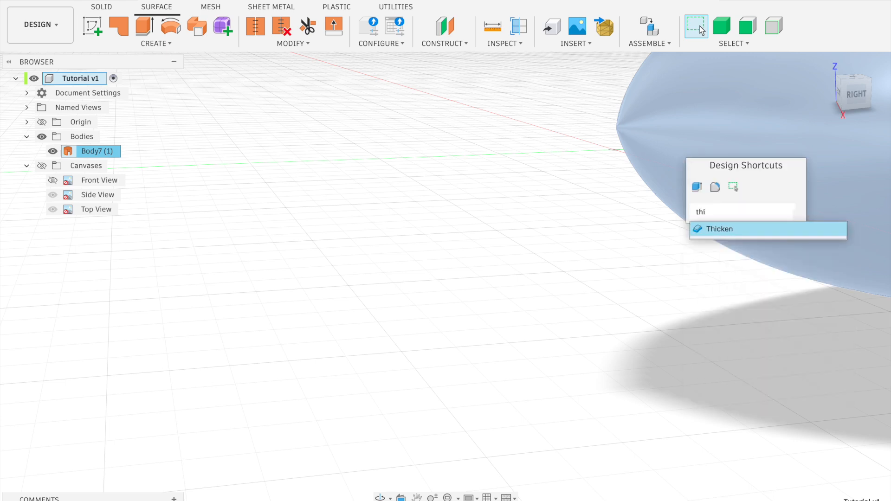
{"action": "key", "text": "Return"}
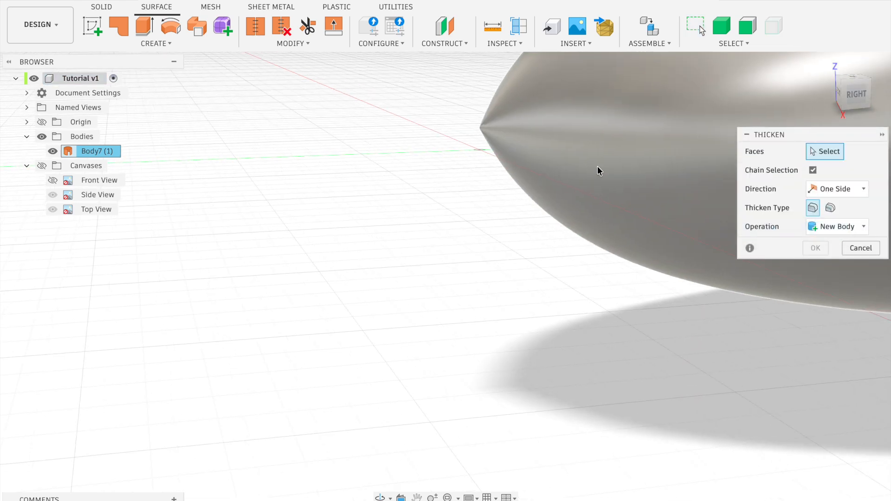
{"action": "left_click", "coordinate": [598, 171]}
{"action": "scroll", "coordinate": [479, 222], "scroll_direction": "right", "scroll_amount": 10}
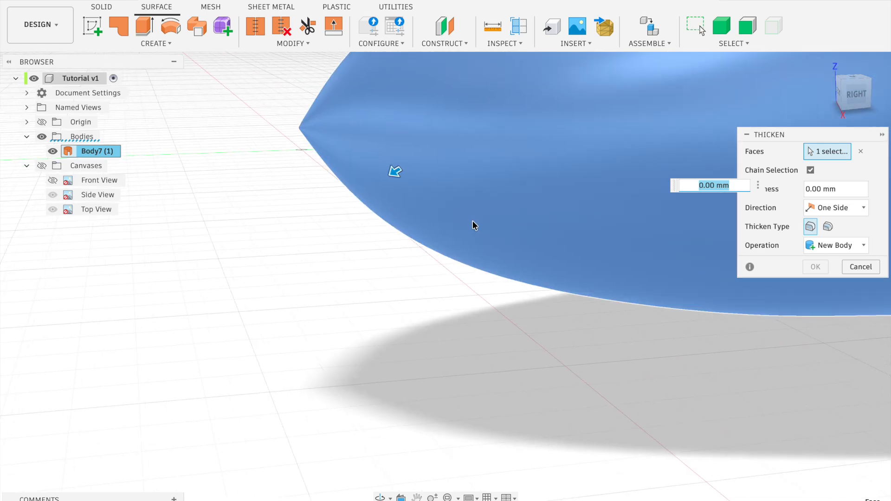
{"action": "scroll", "coordinate": [474, 222], "scroll_direction": "up", "scroll_amount": 5}
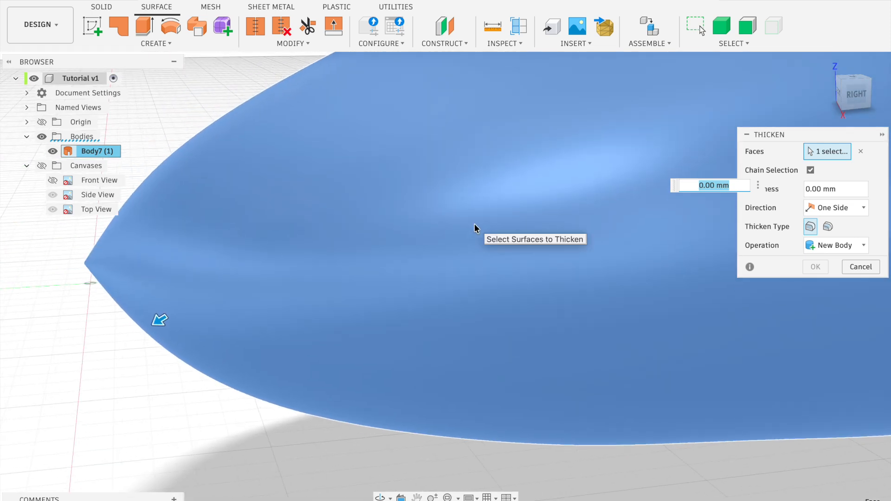
{"action": "scroll", "coordinate": [562, 218], "scroll_direction": "down", "scroll_amount": 5}
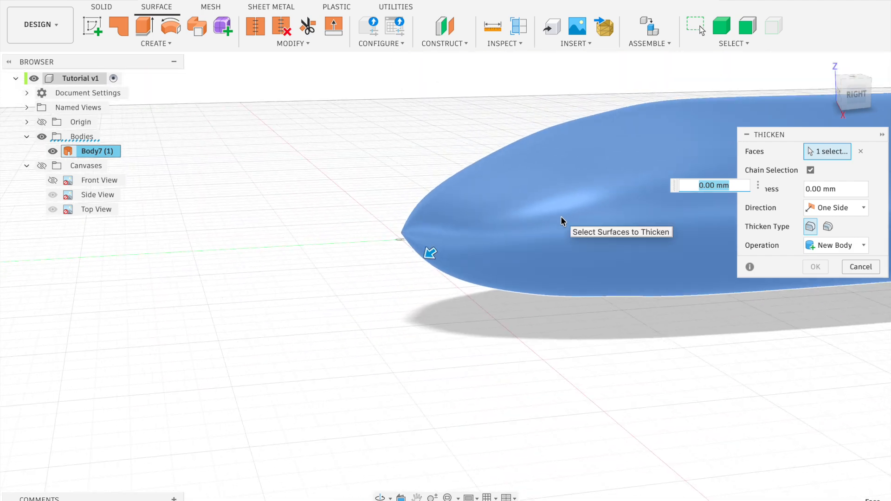
{"action": "scroll", "coordinate": [561, 218], "scroll_direction": "right", "scroll_amount": 4}
{"action": "scroll", "coordinate": [561, 218], "scroll_direction": "right", "scroll_amount": 4, "text": "shift"}
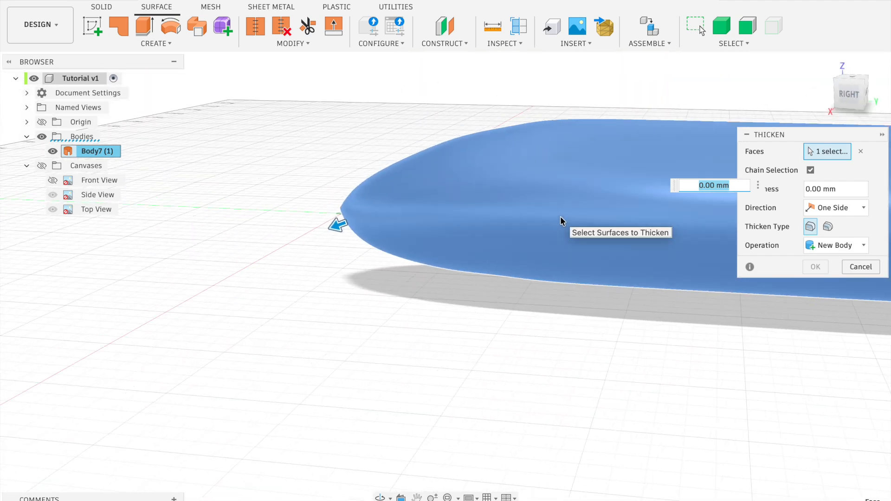
{"action": "scroll", "coordinate": [561, 218], "scroll_direction": "left", "scroll_amount": 2, "text": "shift"}
{"action": "type", "text": "10"}
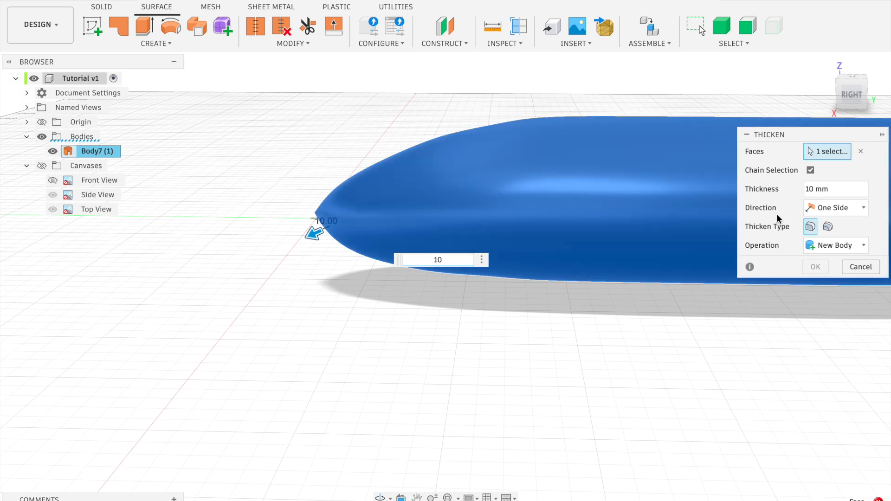
{"action": "left_click", "coordinate": [806, 189]}
{"action": "type", "text": "-"}
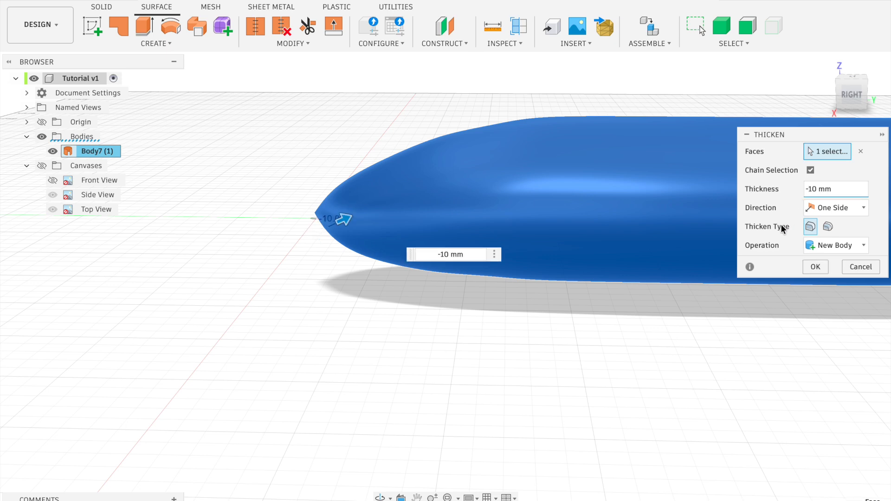
{"action": "left_click", "coordinate": [819, 270]}
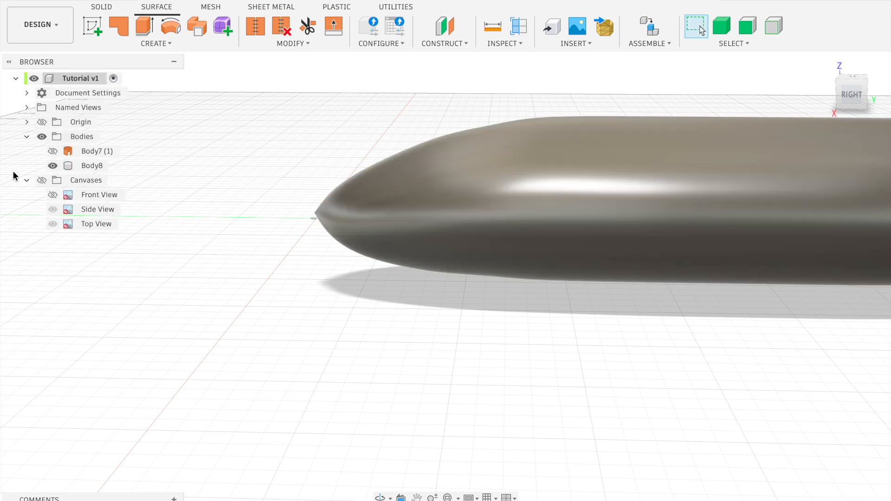
Examine the thickened fuselage body from the side and look inside its hollow shell through the open tail end
{"action": "left_click", "coordinate": [89, 166]}
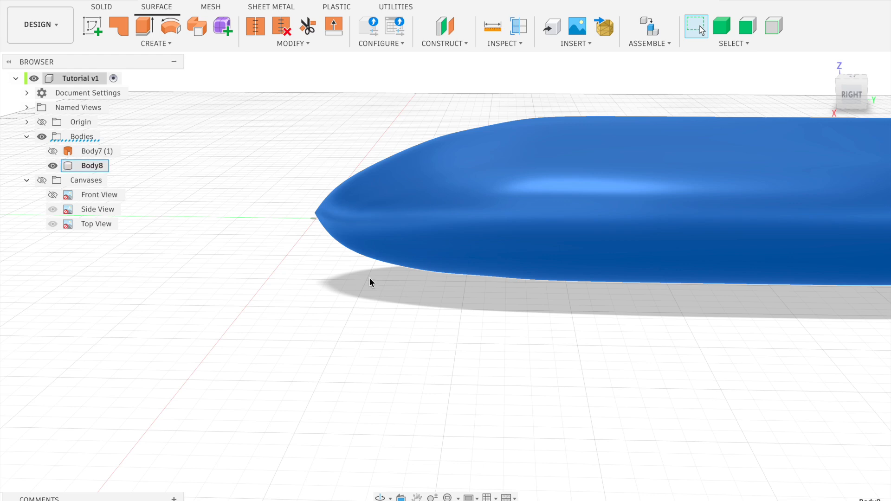
{"action": "left_click", "coordinate": [335, 285]}
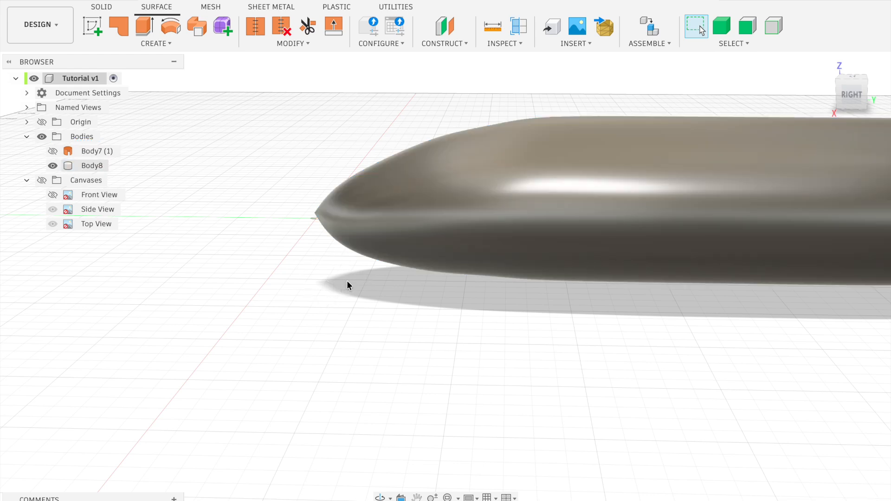
{"action": "scroll", "coordinate": [347, 280], "scroll_direction": "down", "scroll_amount": 5}
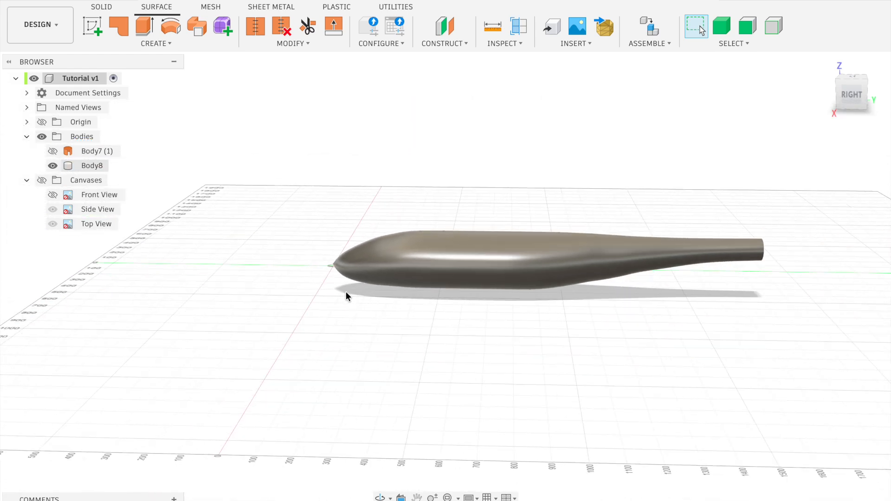
{"action": "middle_click_drag", "start_coordinate": [436, 300], "coordinate": [435, 303], "text": "shift"}
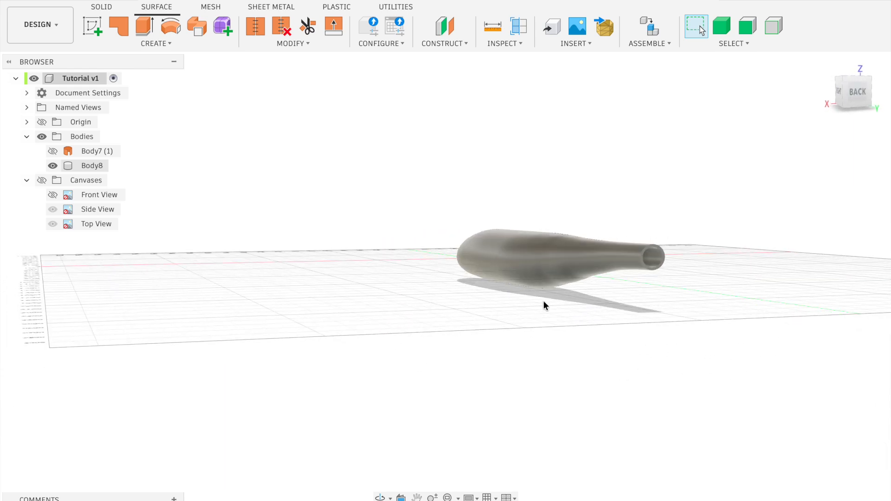
{"action": "scroll", "coordinate": [675, 255], "scroll_direction": "up", "scroll_amount": 4}
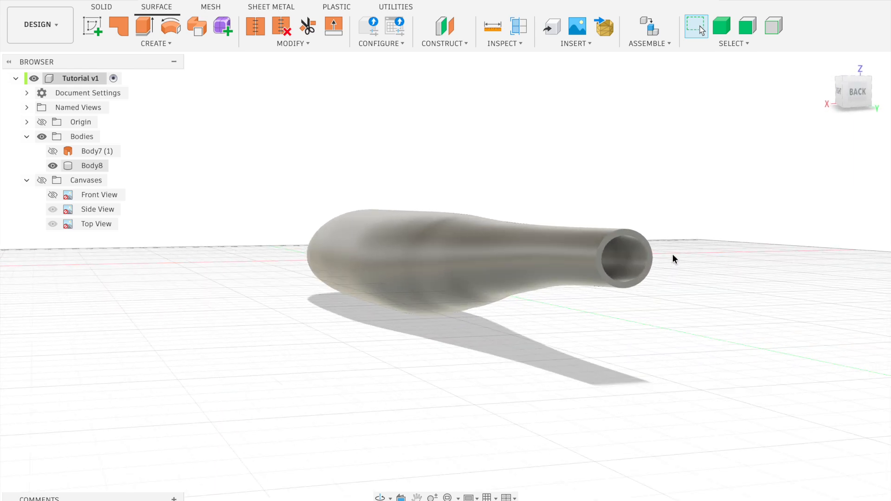
{"action": "scroll", "coordinate": [670, 255], "scroll_direction": "up", "scroll_amount": 5}
{"action": "middle_click_drag", "start_coordinate": [668, 256], "coordinate": [666, 258], "text": "shift"}
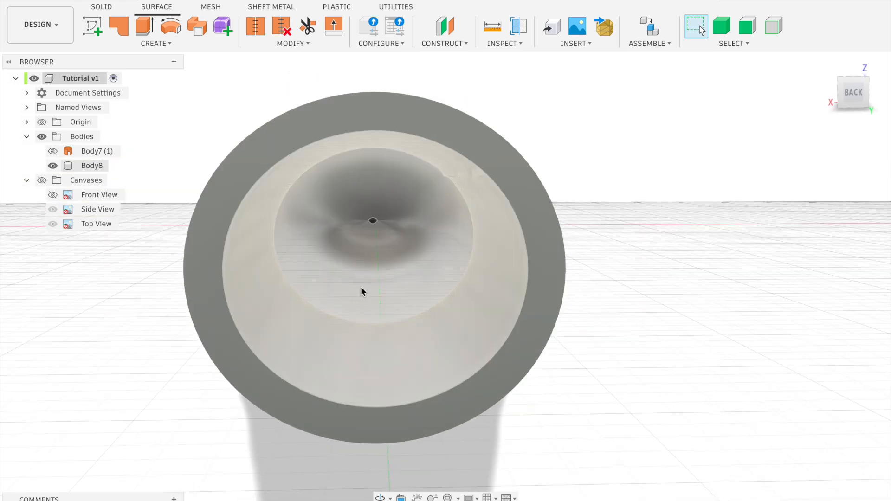
{"action": "scroll", "coordinate": [369, 252], "scroll_direction": "up", "scroll_amount": 5}
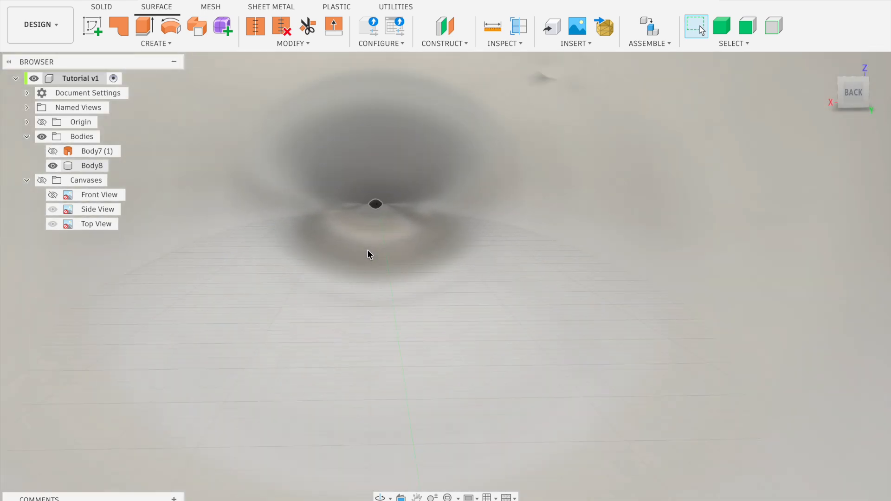
{"action": "scroll", "coordinate": [370, 251], "scroll_direction": "down", "scroll_amount": 6}
{"action": "scroll", "coordinate": [370, 253], "scroll_direction": "down", "scroll_amount": 5}
{"action": "middle_click_drag", "start_coordinate": [369, 253], "coordinate": [368, 253], "text": "shift"}
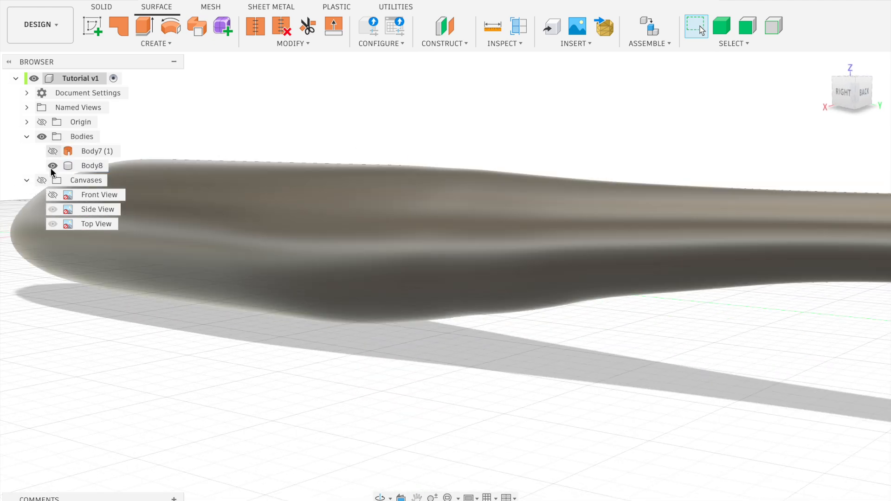
Show the reference canvases and compare the thickened fuselage with them from the side and from above
{"action": "left_click", "coordinate": [42, 181]}
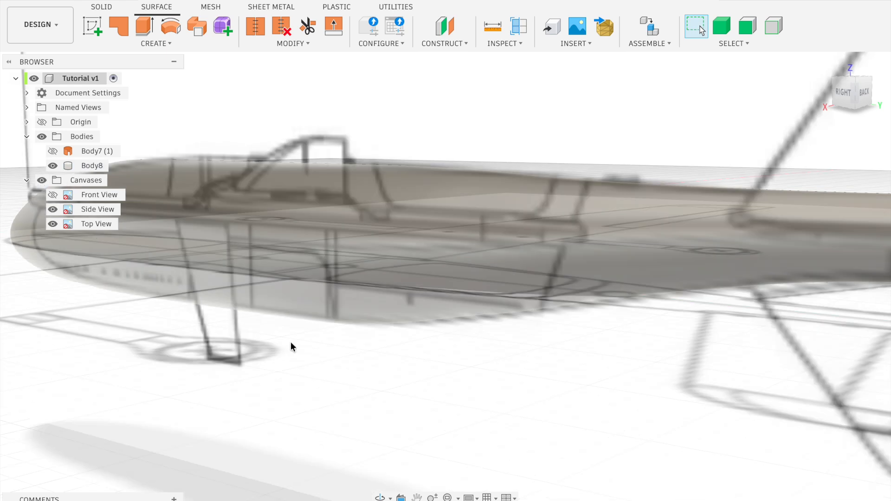
{"action": "left_click", "coordinate": [844, 93]}
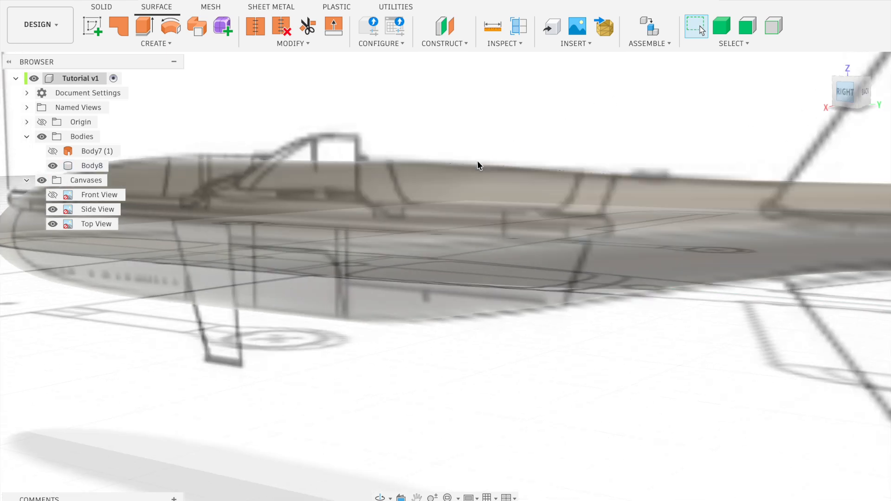
{"action": "scroll", "coordinate": [363, 320], "scroll_direction": "down", "scroll_amount": 6}
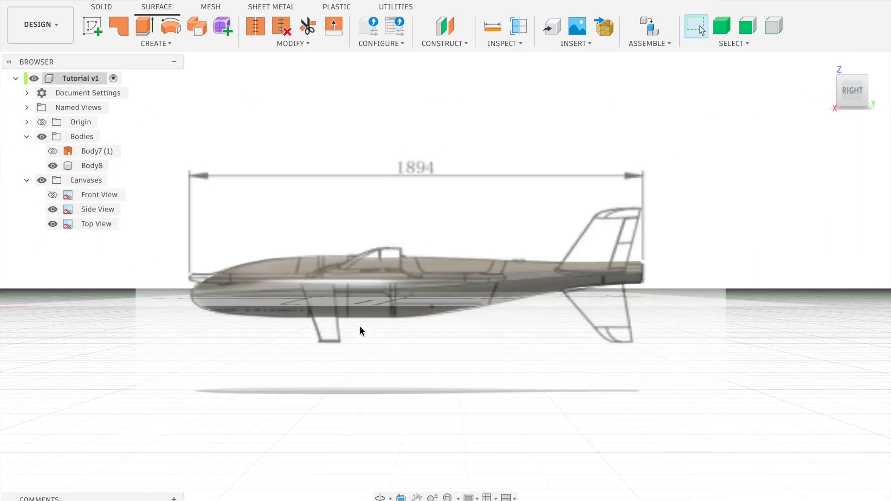
{"action": "middle_click_drag", "start_coordinate": [364, 332], "coordinate": [355, 335], "text": "shift"}
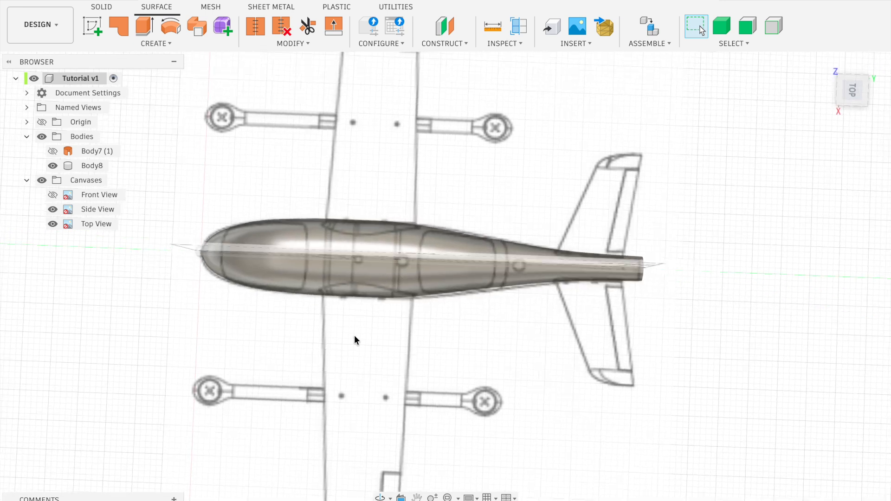